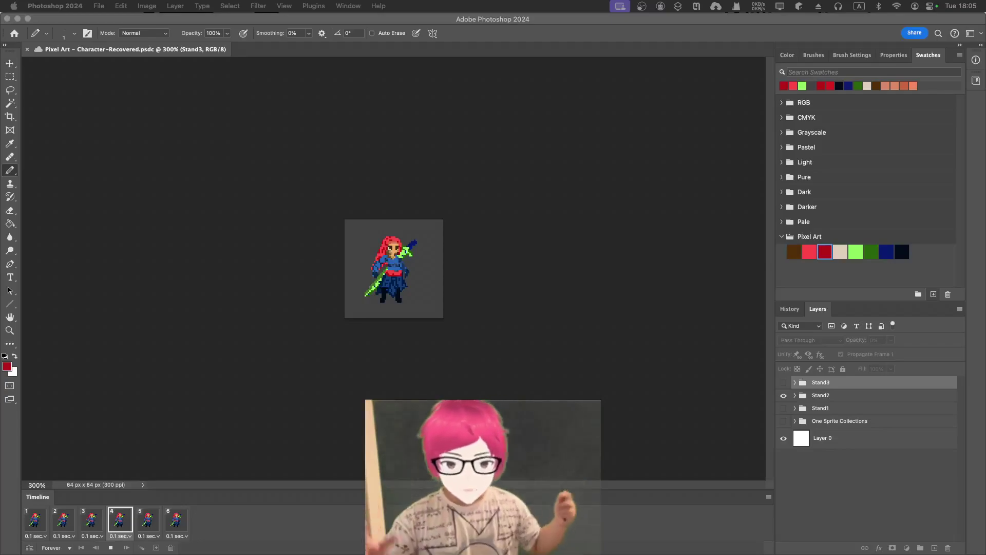
# Stop the animation and step through timeline frames 1 to 6 one by one.
pyautogui.click(140, 408)
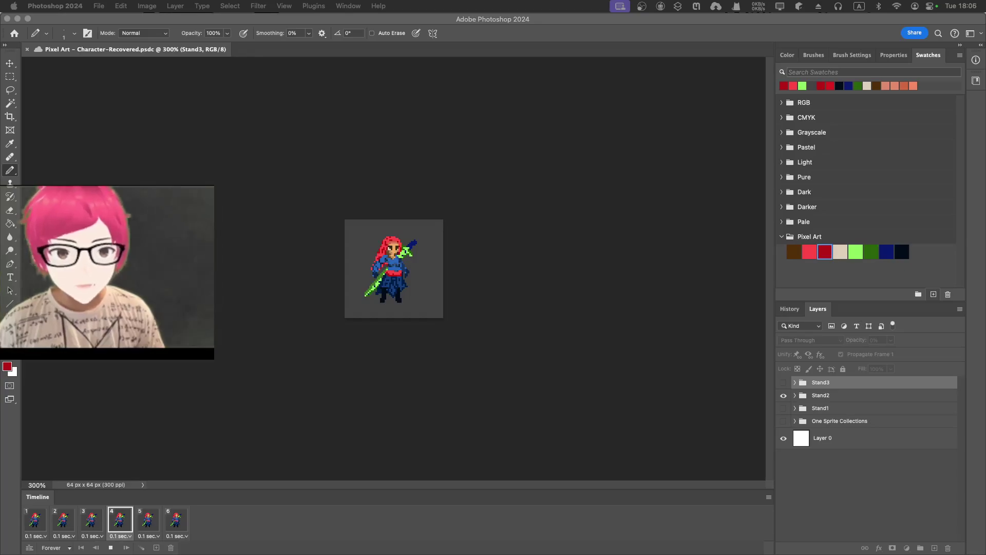
pyautogui.click(369, 249)
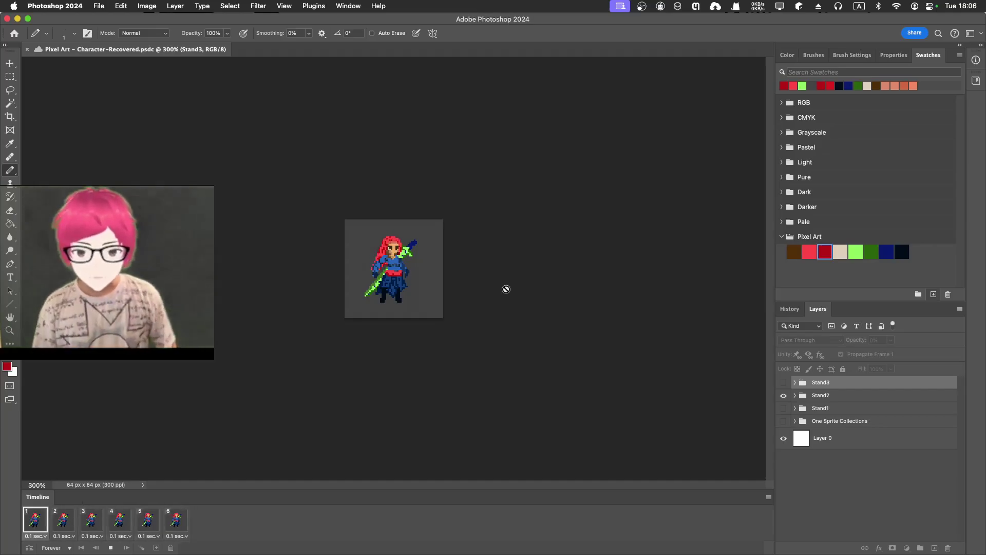
pyautogui.press('space')
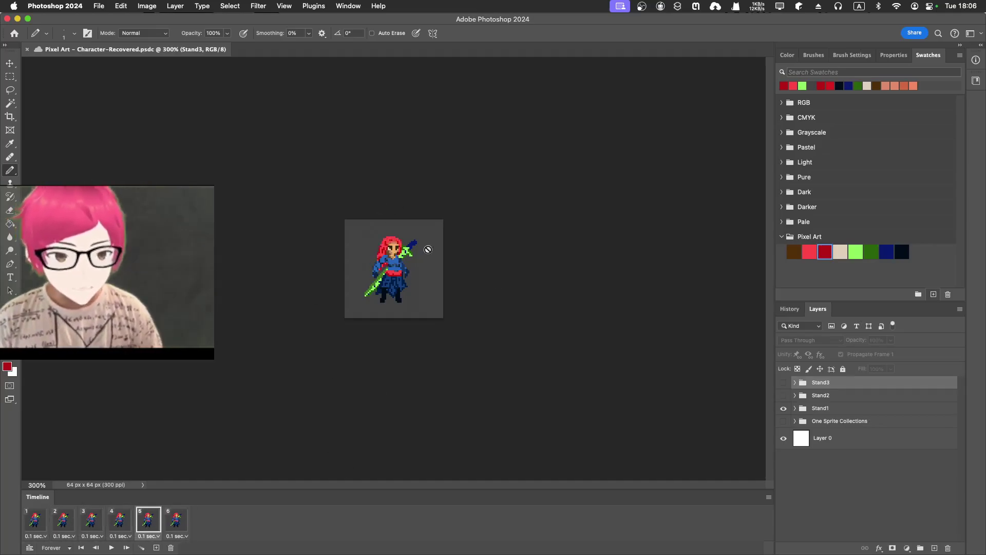
pyautogui.click(41, 519)
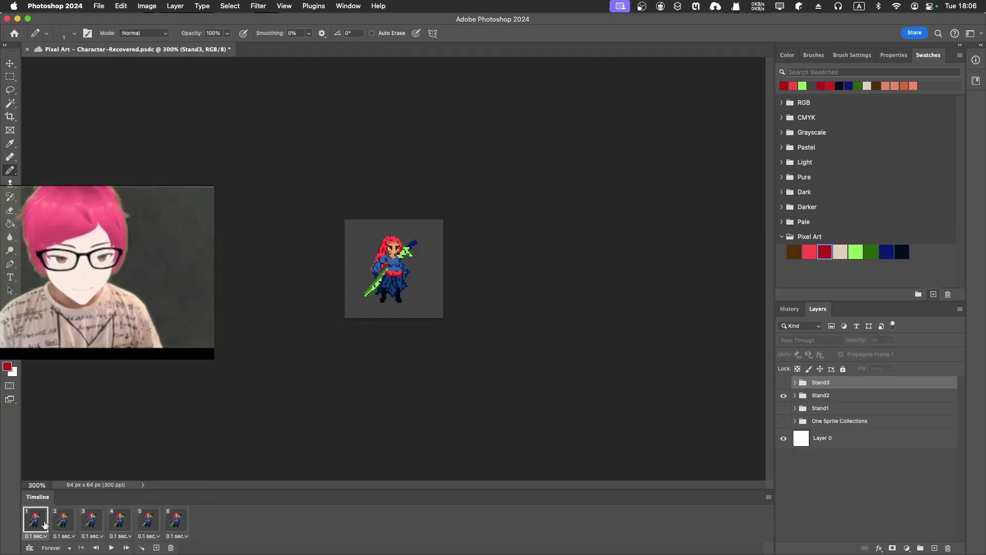
pyautogui.click(63, 529)
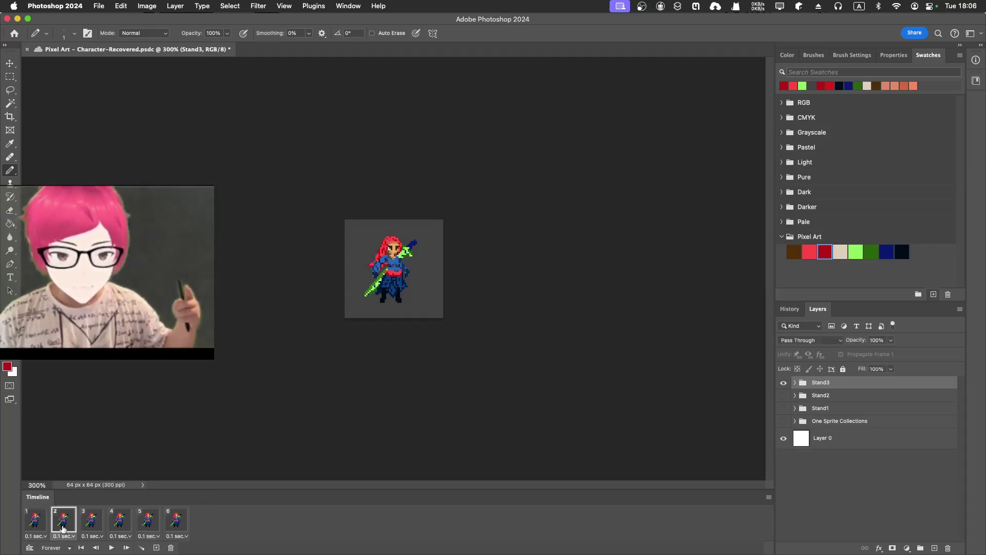
pyautogui.click(93, 528)
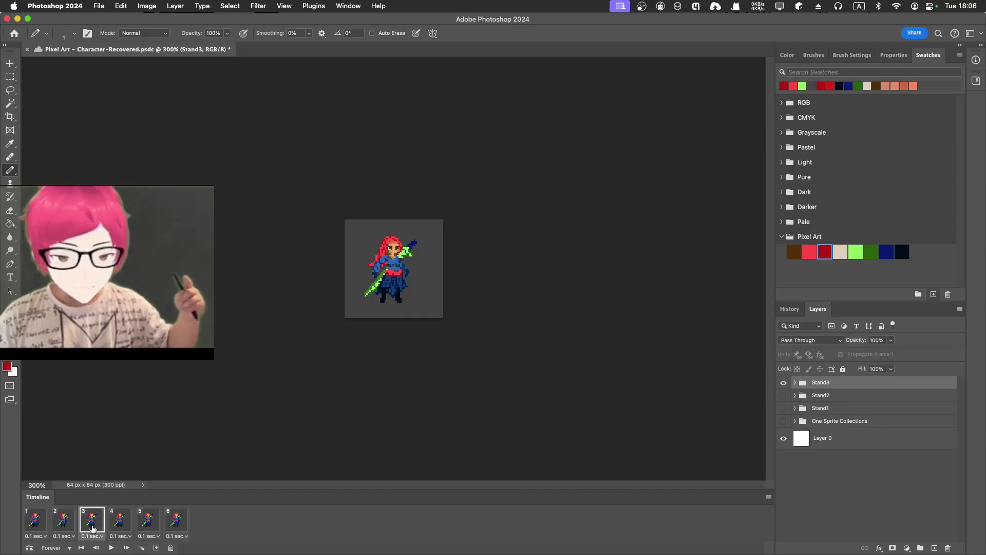
pyautogui.click(116, 529)
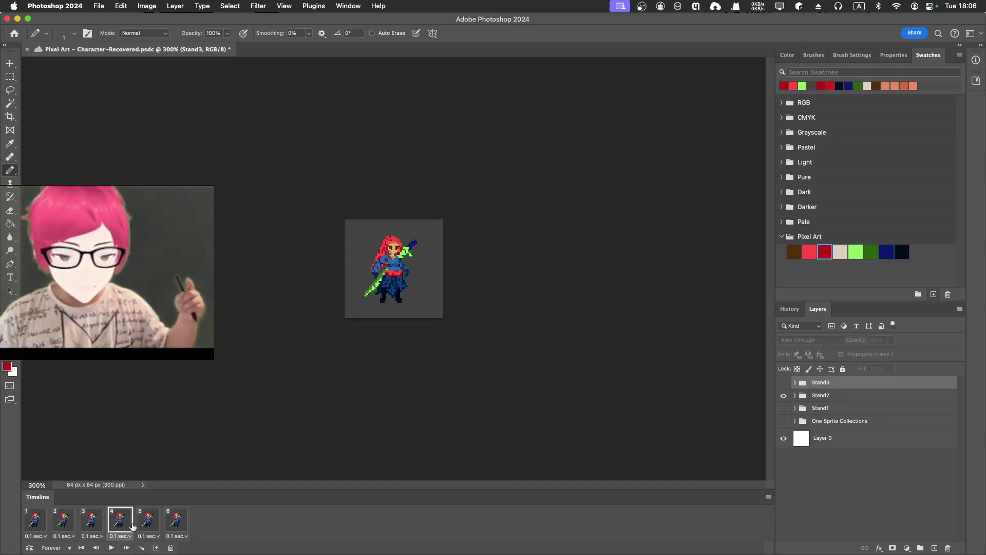
pyautogui.click(140, 528)
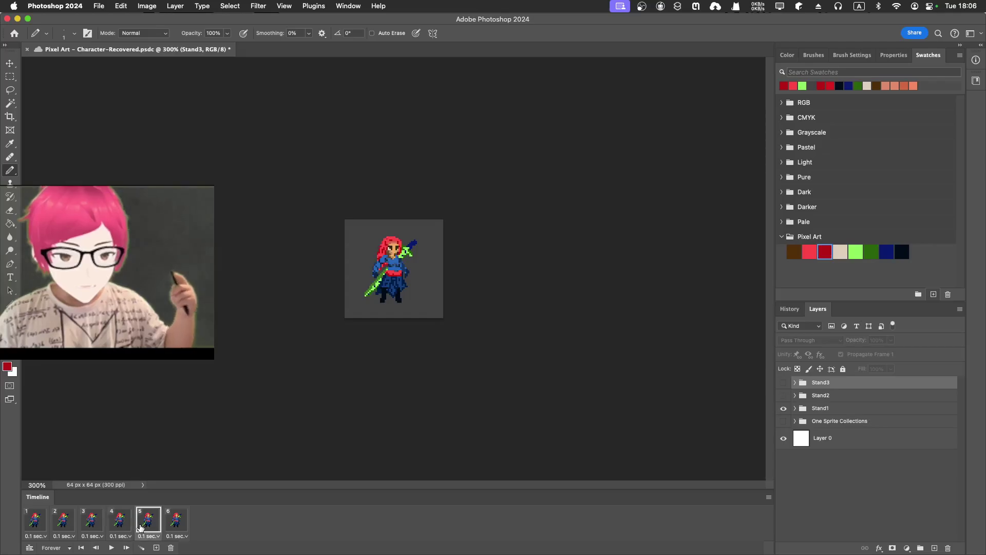
pyautogui.click(183, 527)
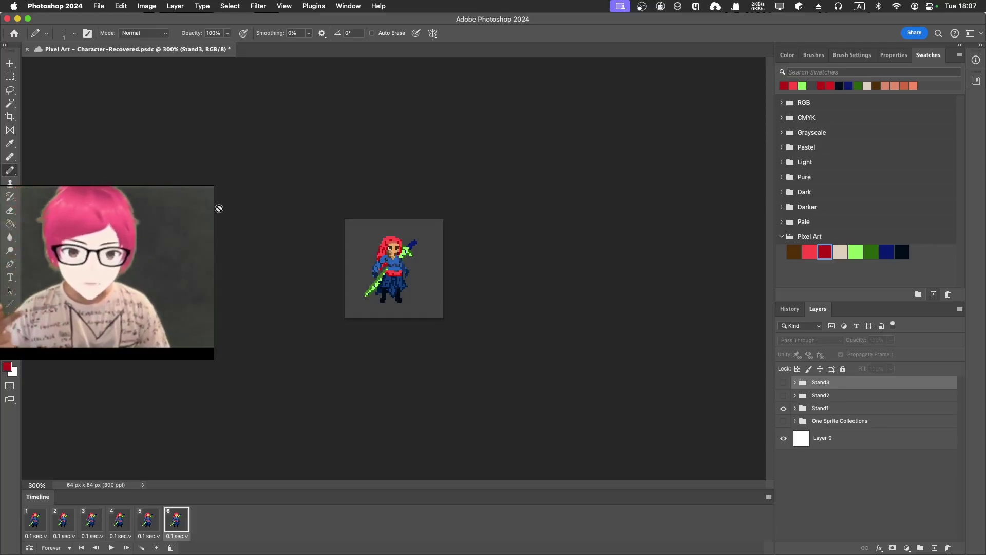
# Compare the Stand1, Stand2 and Stand3 poses, leaving frame 6 showing only Stand1.
pyautogui.click(783, 408)
pyautogui.click(783, 408)
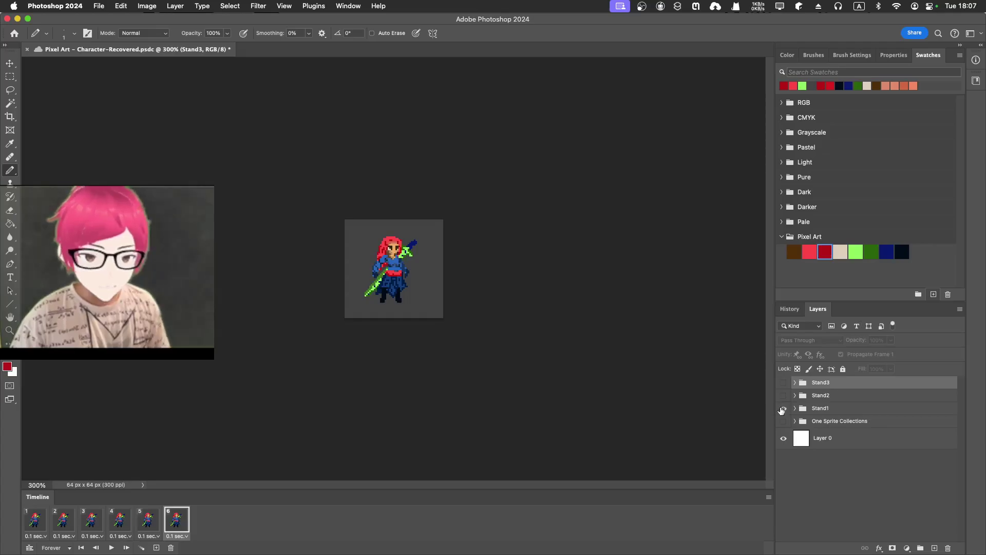
pyautogui.click(783, 408)
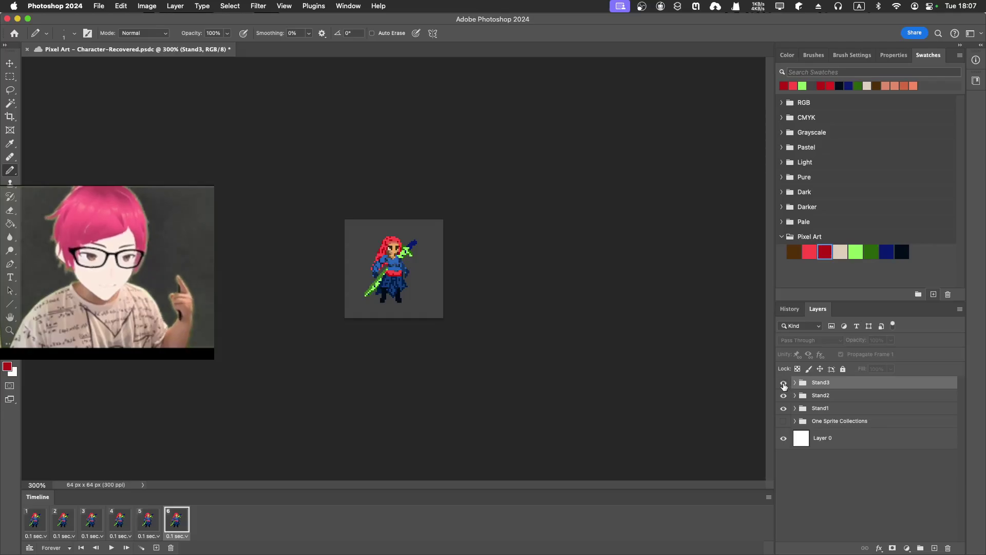
pyautogui.click(783, 383)
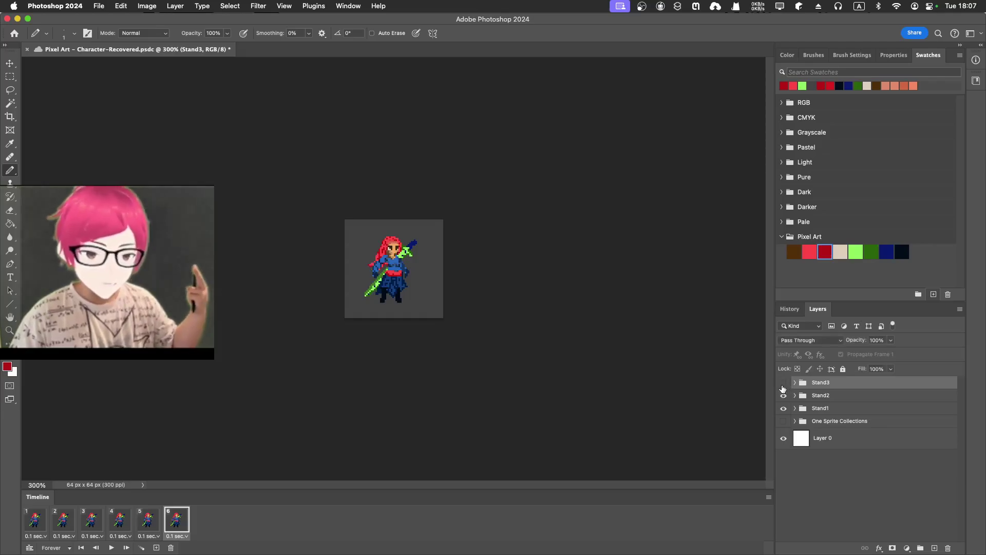
pyautogui.click(783, 384)
pyautogui.click(783, 396)
pyautogui.click(783, 407)
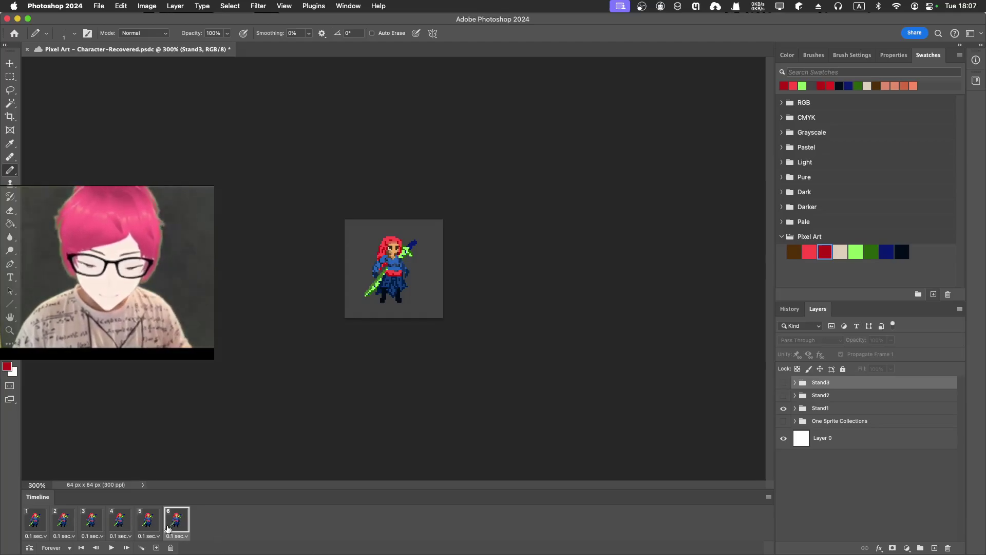
# Delete the extra timeline frames down to one and zoom to fit the sprite.
pyautogui.click(170, 548)
pyautogui.click(169, 548)
pyautogui.click(170, 548)
pyautogui.click(170, 547)
pyautogui.click(170, 548)
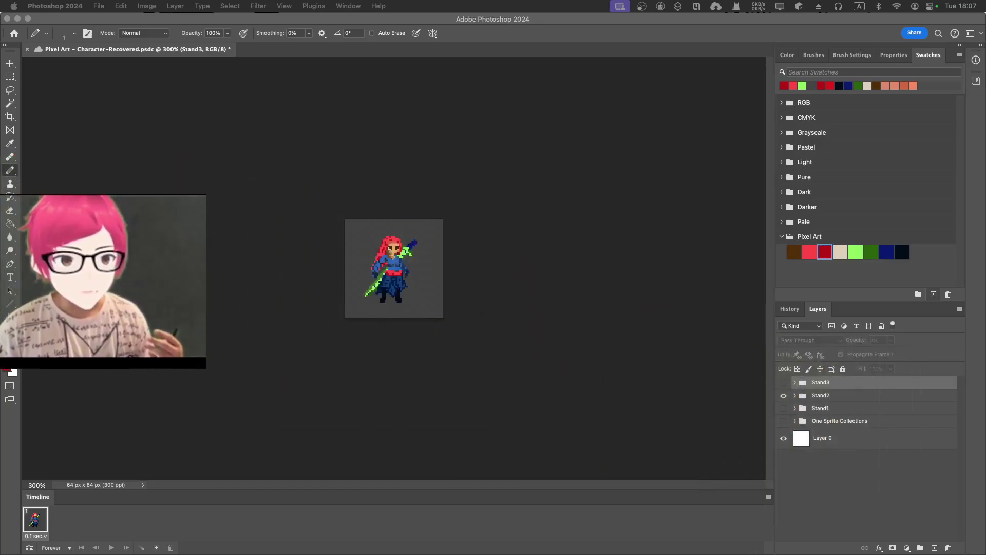
pyautogui.click(564, 242)
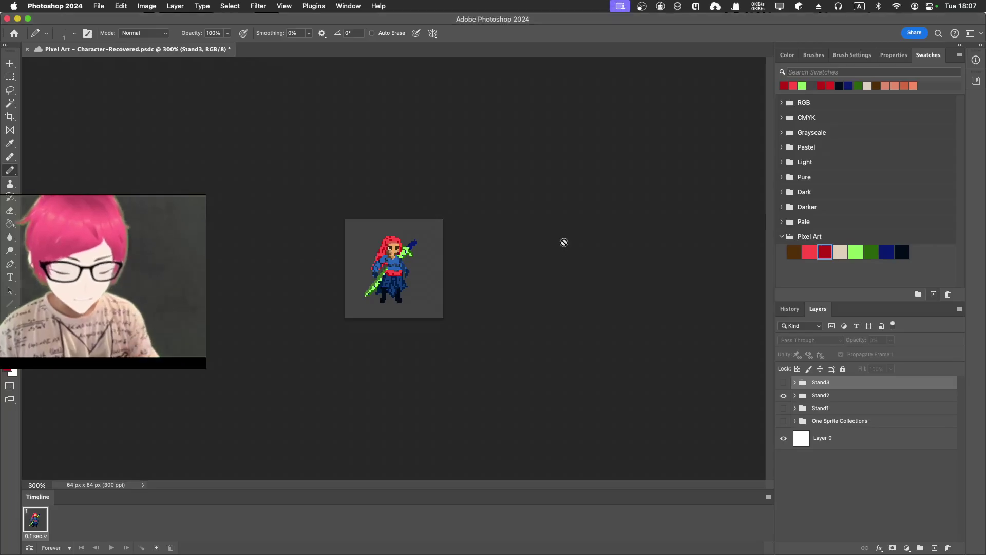
pyautogui.press('super+equal')
pyautogui.press('super+equal')
pyautogui.press('super+equal')
pyautogui.press('super+equal')
pyautogui.press('super+equal')
pyautogui.press('super+equal')
pyautogui.press('super+equal')
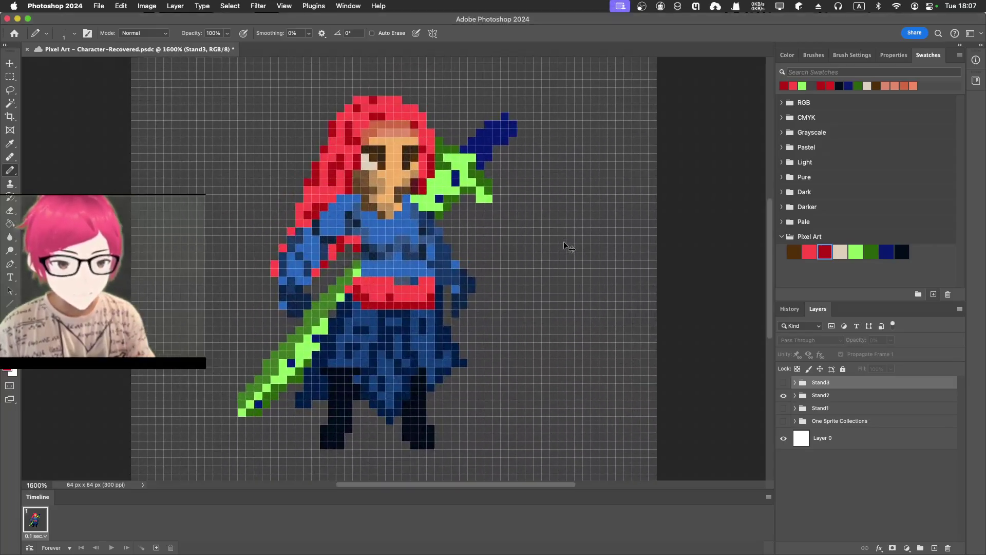
pyautogui.press('super+minus')
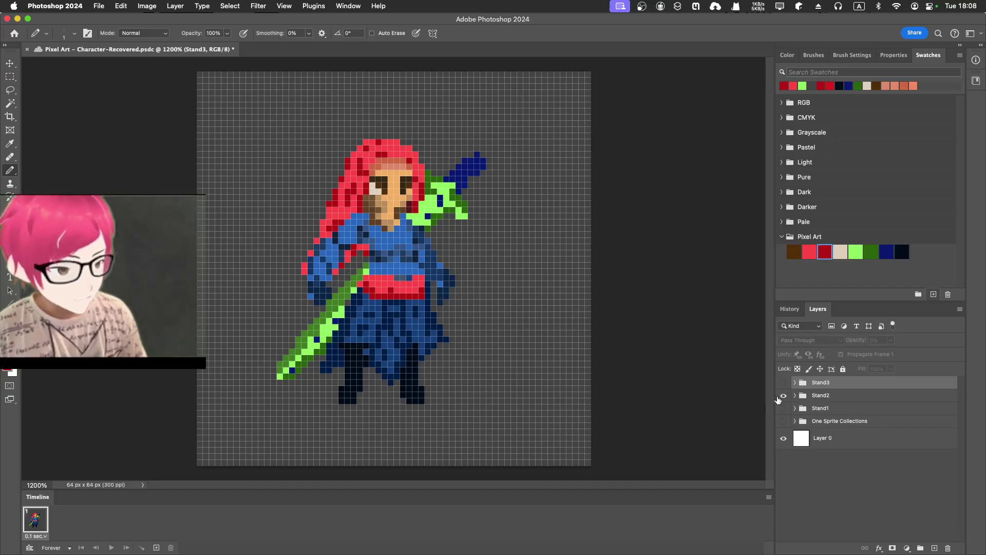
pyautogui.click(794, 408)
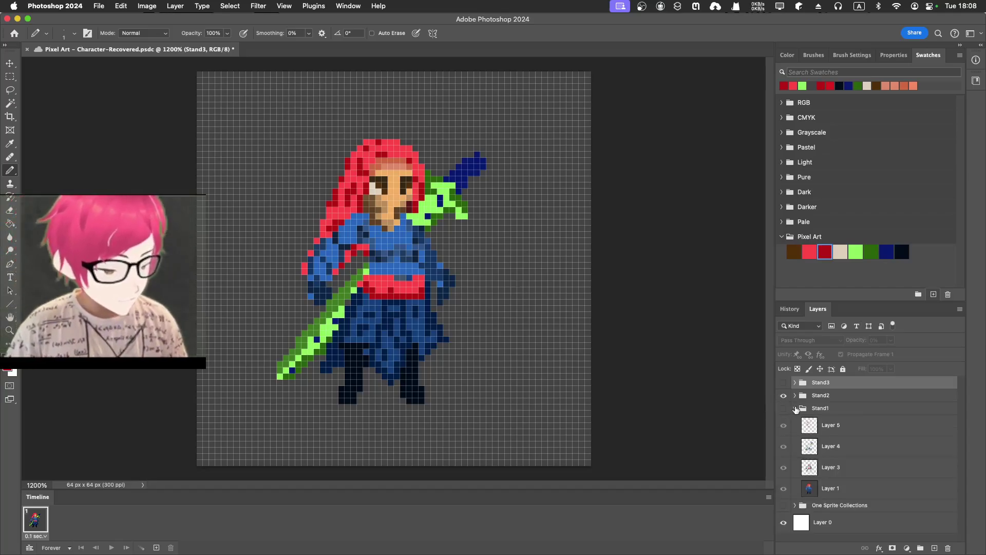
pyautogui.click(795, 409)
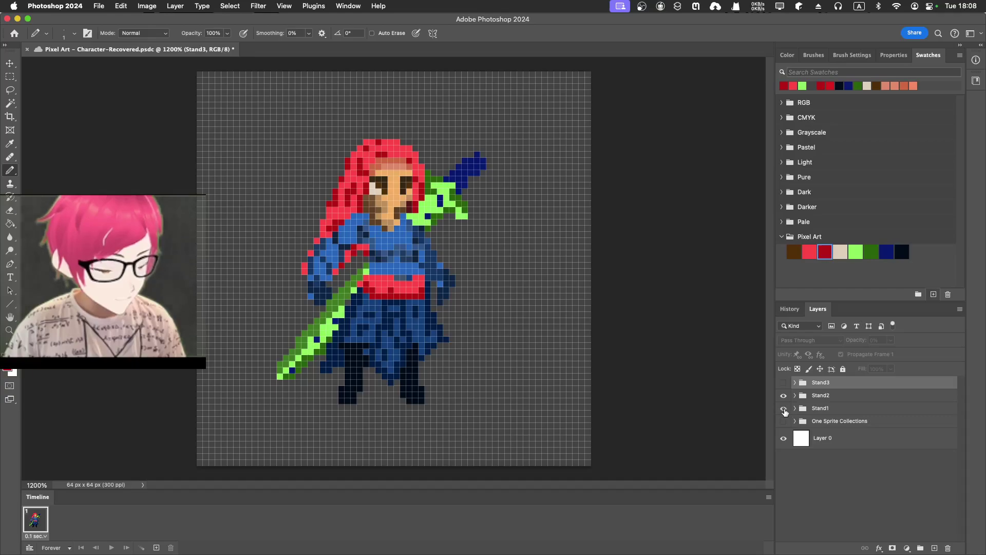
# Hide Stand2 and show Stand3 with its opacity raised from 0% to 100%.
pyautogui.click(783, 395)
pyautogui.click(783, 383)
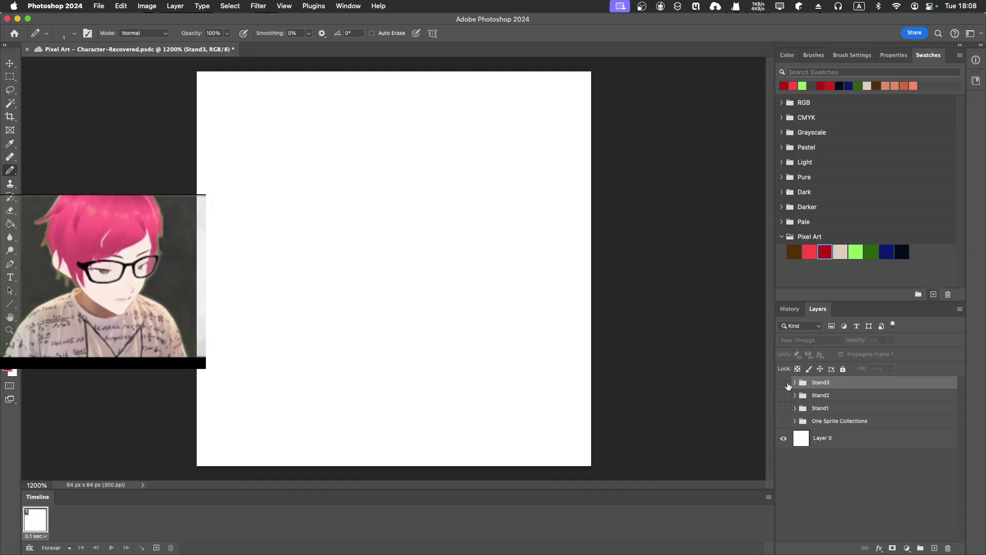
pyautogui.click(891, 340)
pyautogui.moveTo(890, 355); pyautogui.dragTo(966, 349)
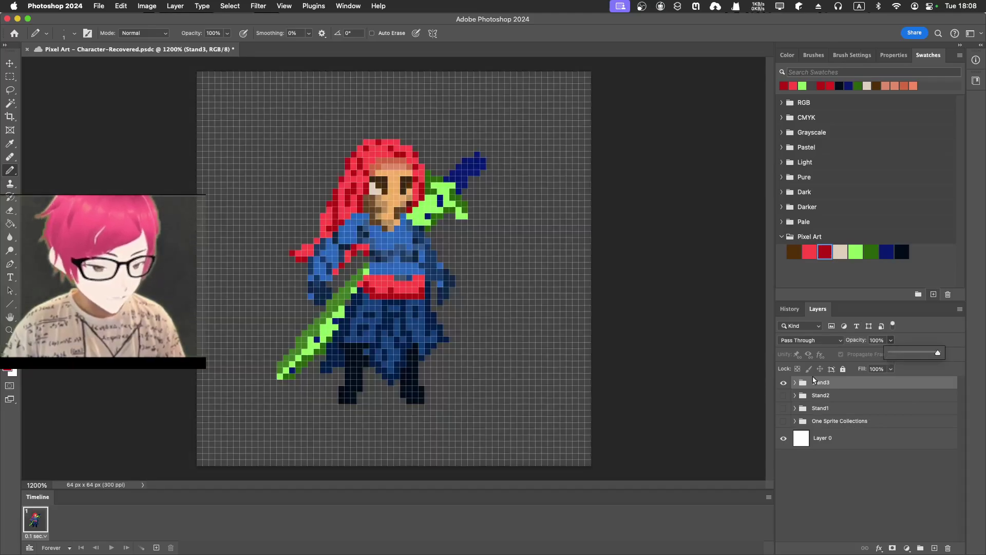
pyautogui.click(818, 383)
# Duplicate the Stand3 group as 'Stand4' and save the document with Cmd+S.
pyautogui.rightClick(819, 385)
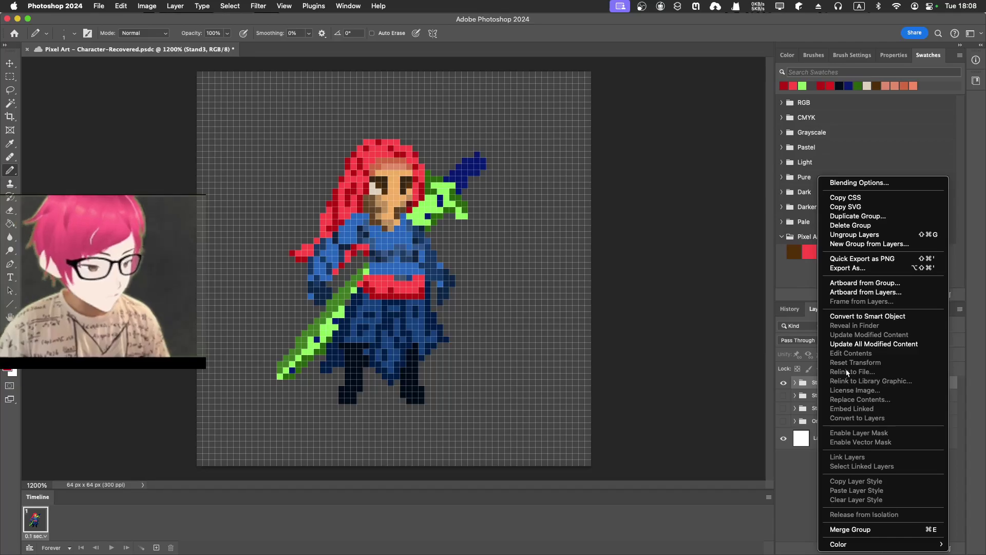
pyautogui.click(888, 217)
pyautogui.press('Right')
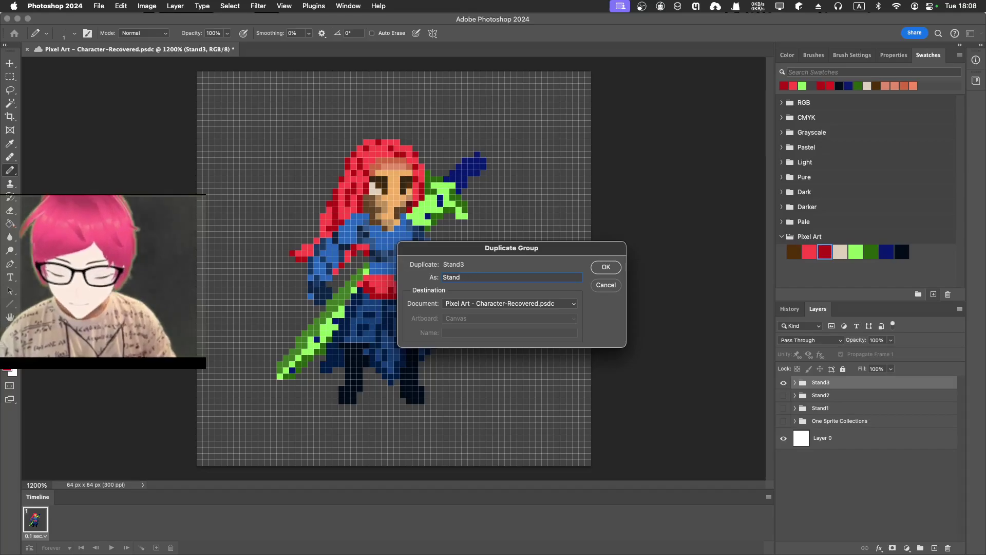
pyautogui.write('4')
pyautogui.press('Return')
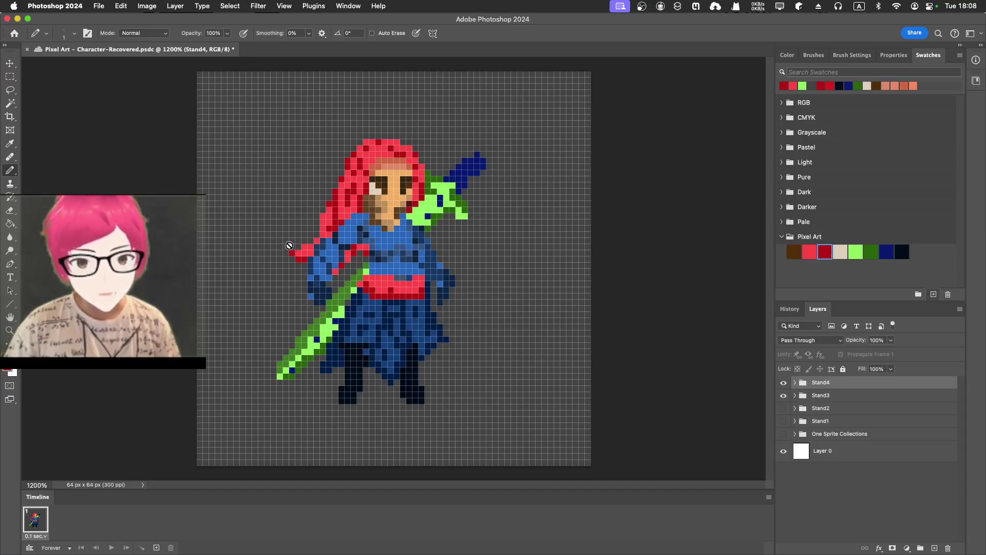
pyautogui.press('super+s')
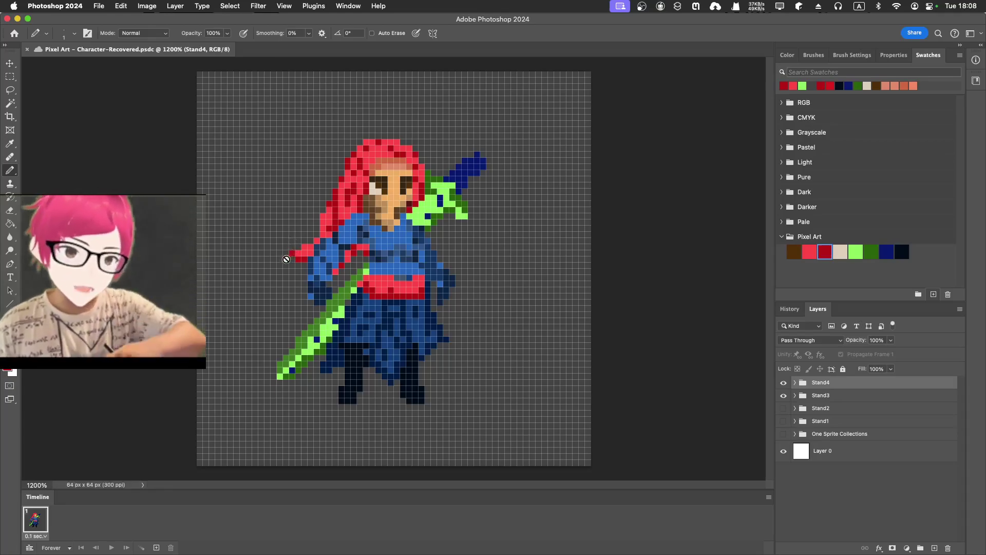
# Hide Stand3, select Layer 6 inside Stand4, and sample a sprite colour for the Pencil.
pyautogui.click(783, 395)
pyautogui.click(794, 383)
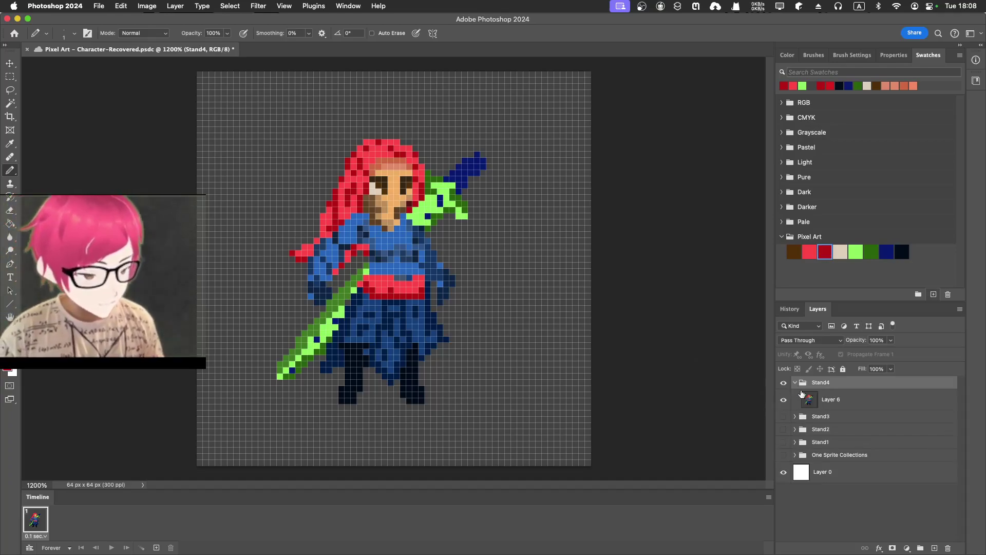
pyautogui.click(801, 405)
pyautogui.press('i')
pyautogui.click(285, 200)
pyautogui.press('b')
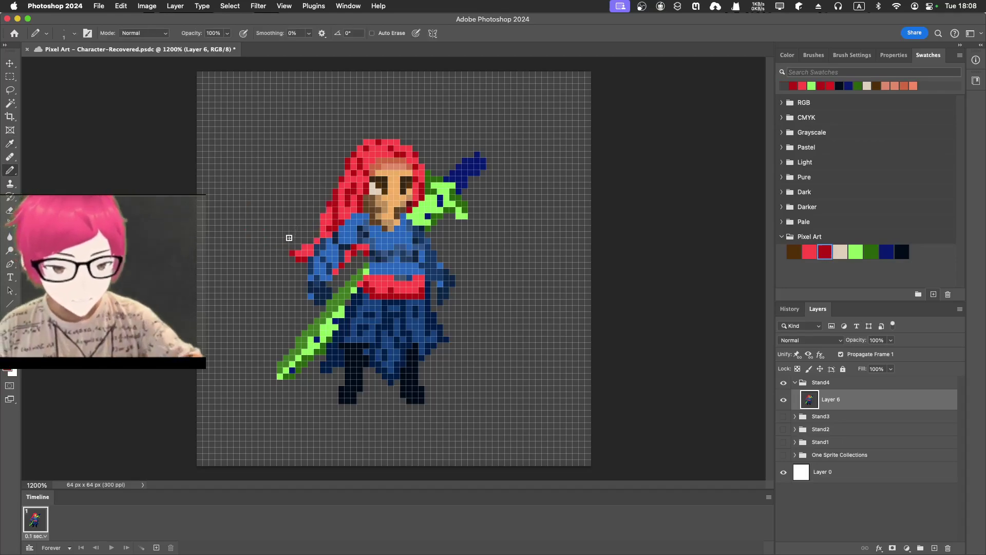
# Sample reds from the arm and sprite, ending with the dark hair red as the Pencil colour.
pyautogui.press('i')
pyautogui.click(299, 273)
pyautogui.press('b')
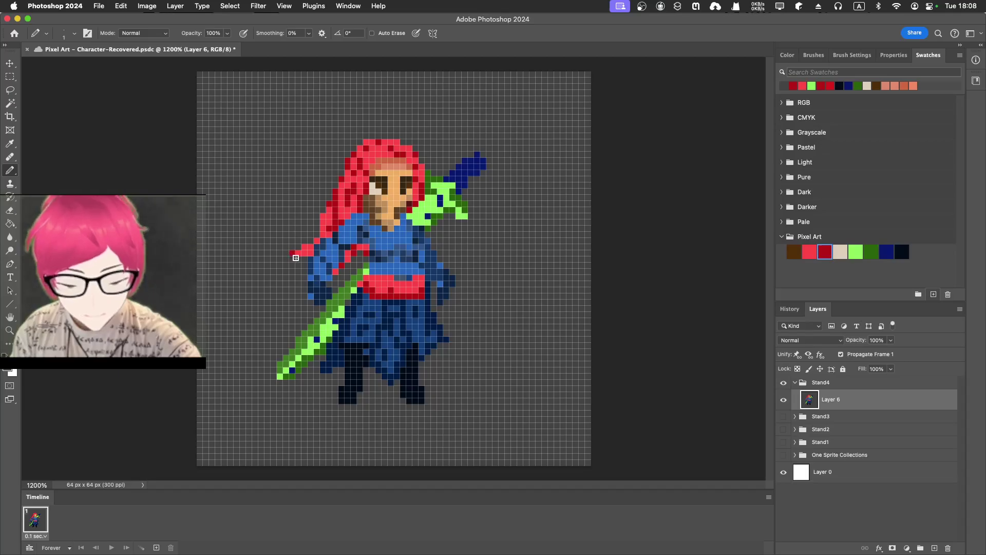
pyautogui.press('i')
pyautogui.click(301, 251)
pyautogui.press('b')
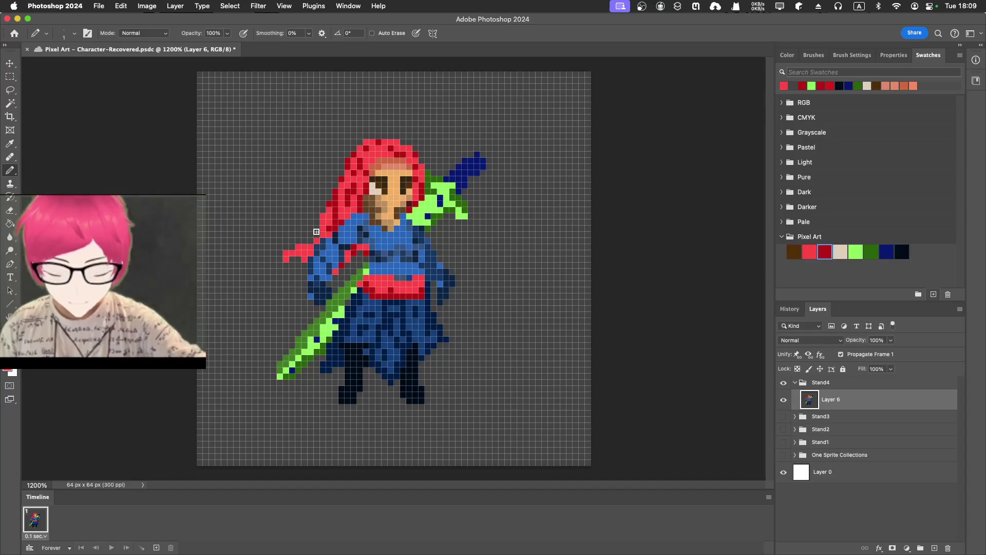
pyautogui.press('i')
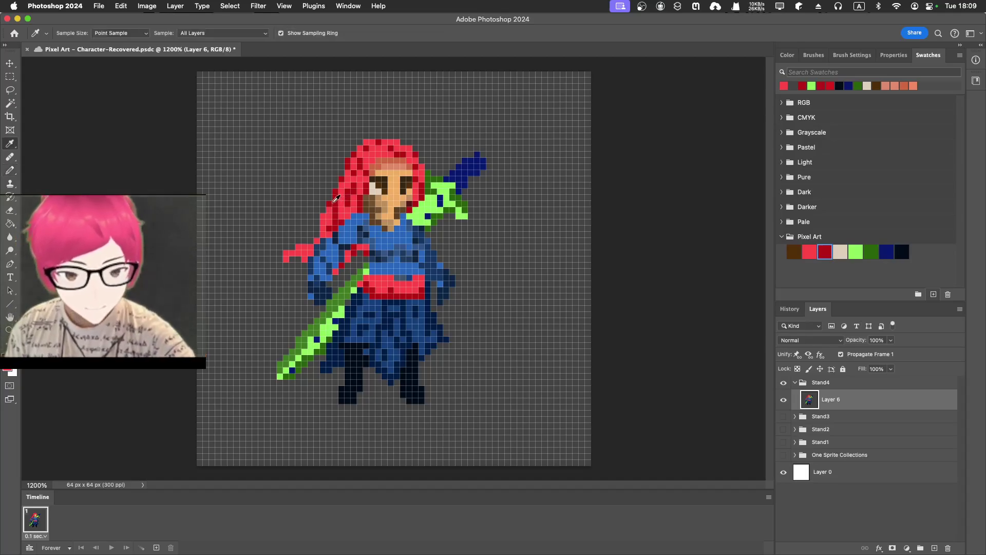
pyautogui.click(337, 197)
pyautogui.press('b')
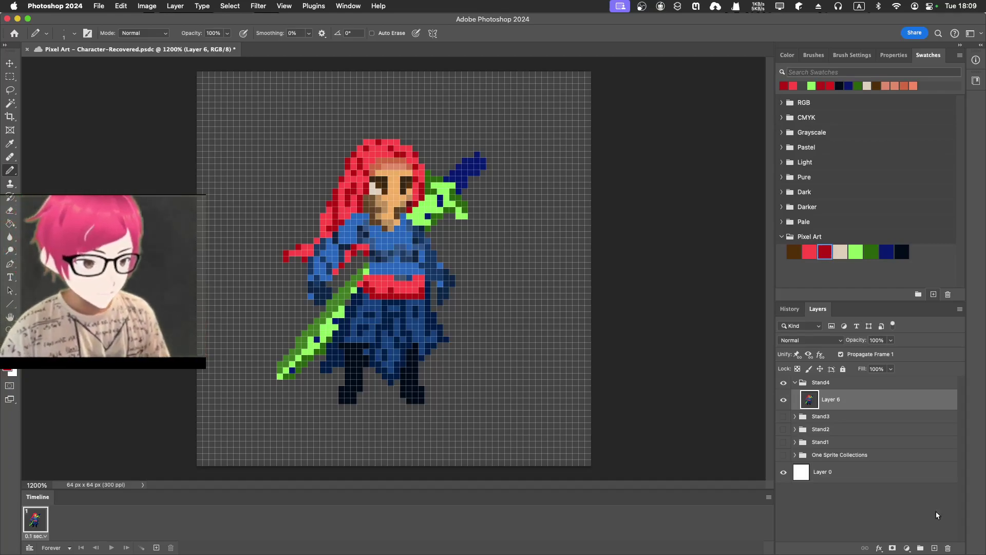
pyautogui.click(794, 382)
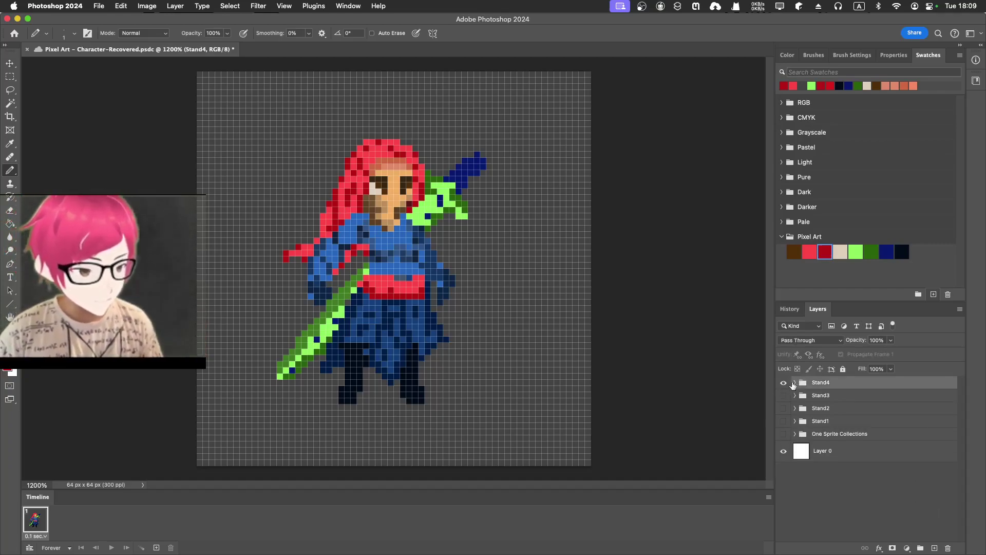
pyautogui.click(783, 395)
pyautogui.click(782, 383)
pyautogui.click(782, 383)
pyautogui.click(782, 383)
pyautogui.click(782, 382)
pyautogui.click(782, 382)
pyautogui.click(782, 382)
pyautogui.click(782, 382)
pyautogui.click(782, 382)
pyautogui.press('i')
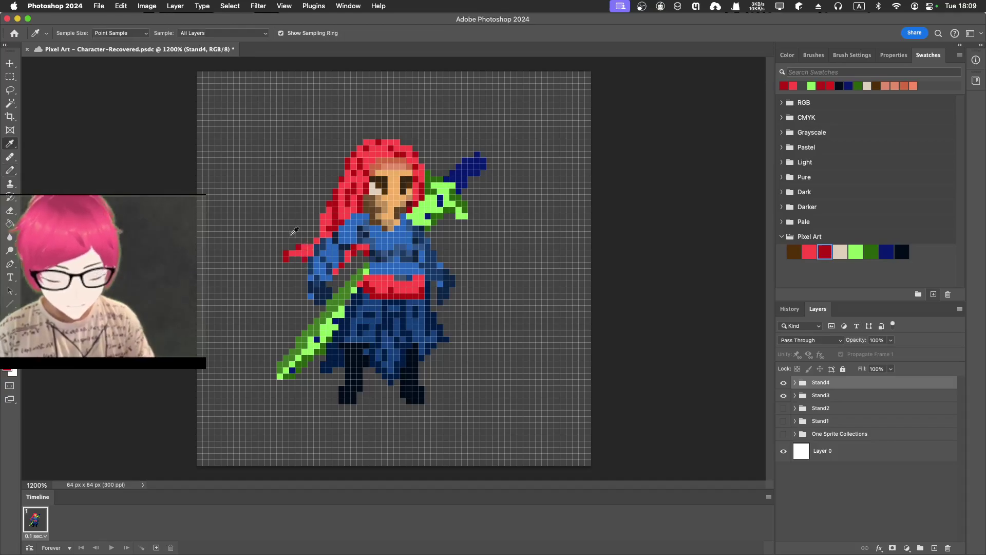
pyautogui.click(293, 229)
pyautogui.press('b')
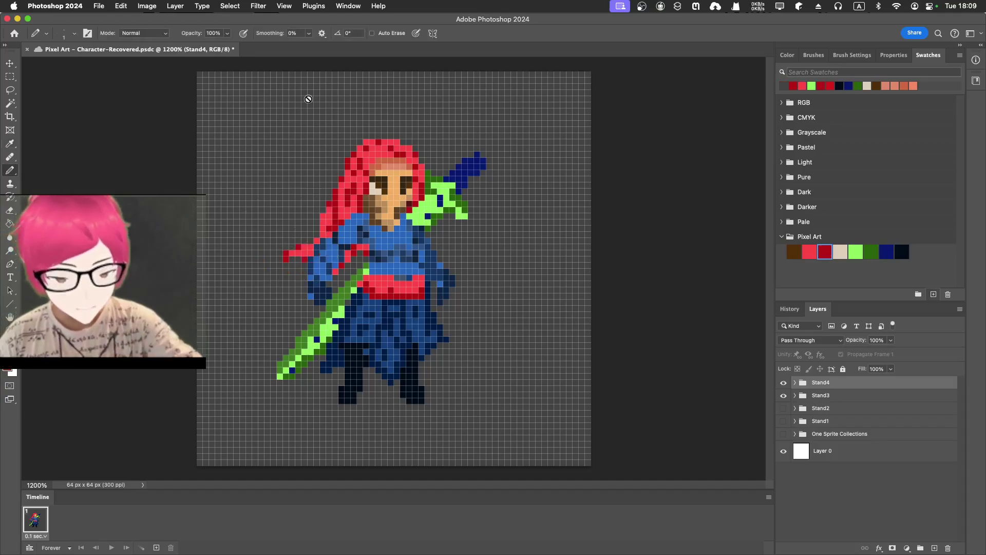
pyautogui.click(794, 383)
pyautogui.moveTo(784, 399)
pyautogui.mouseDown()
pyautogui.moveTo(783, 419)
pyautogui.moveTo(784, 402)
pyautogui.mouseUp()
pyautogui.click(783, 399)
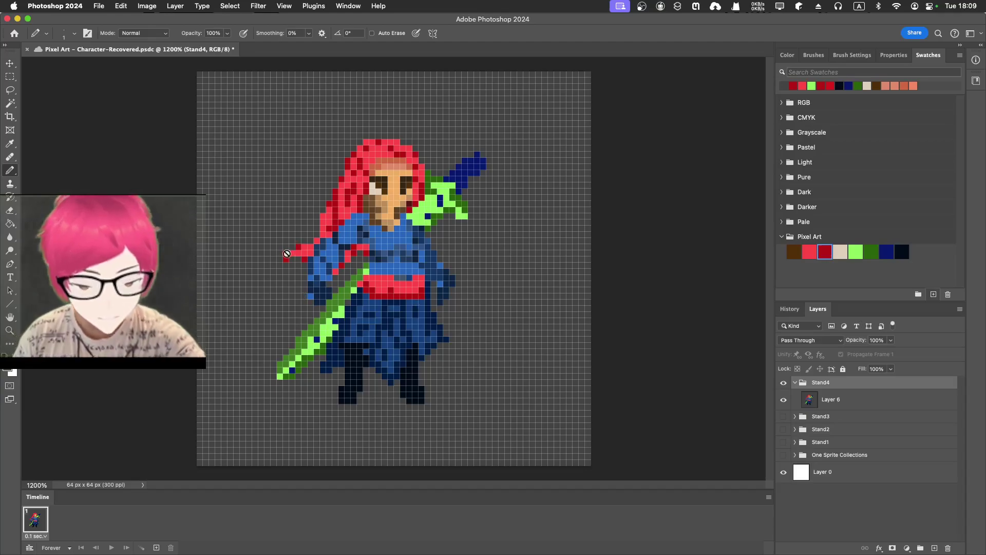
pyautogui.hotkey('alt', '[')
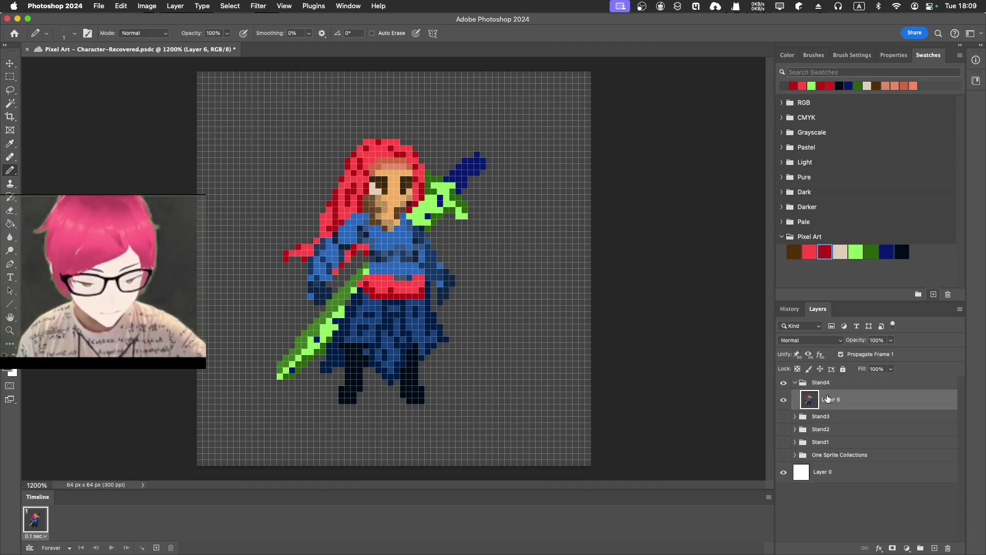
pyautogui.press('i')
pyautogui.press('b')
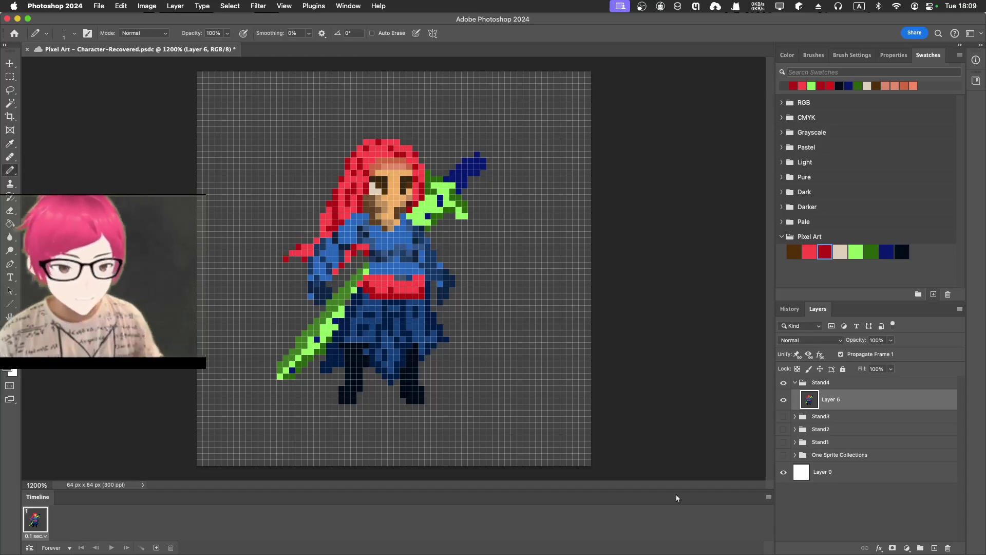
pyautogui.click(795, 382)
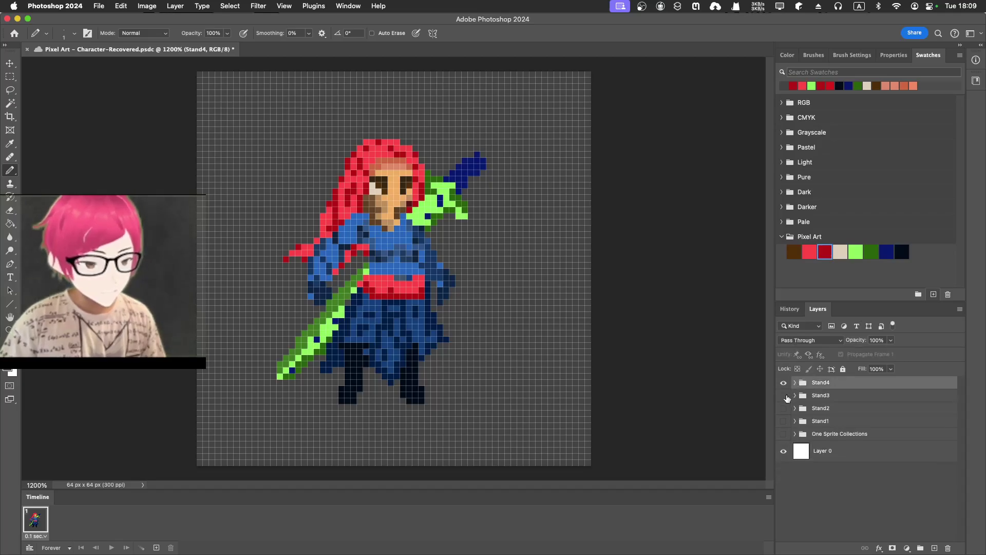
pyautogui.click(784, 395)
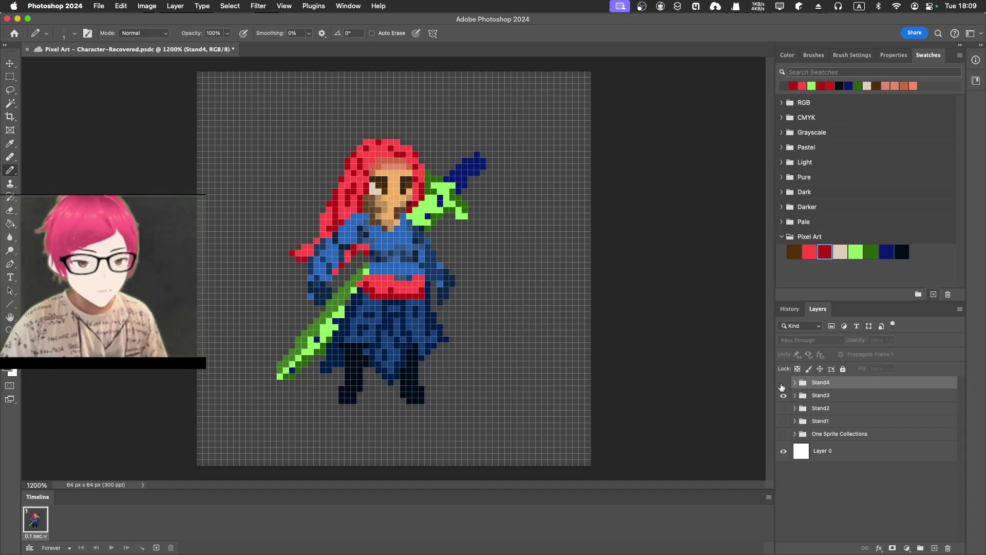
pyautogui.click(782, 386)
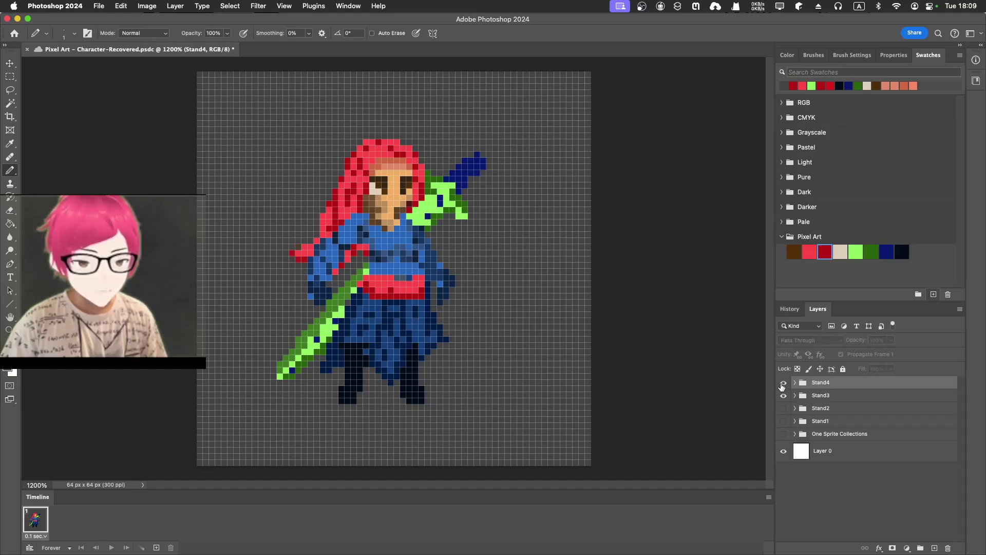
pyautogui.click(782, 385)
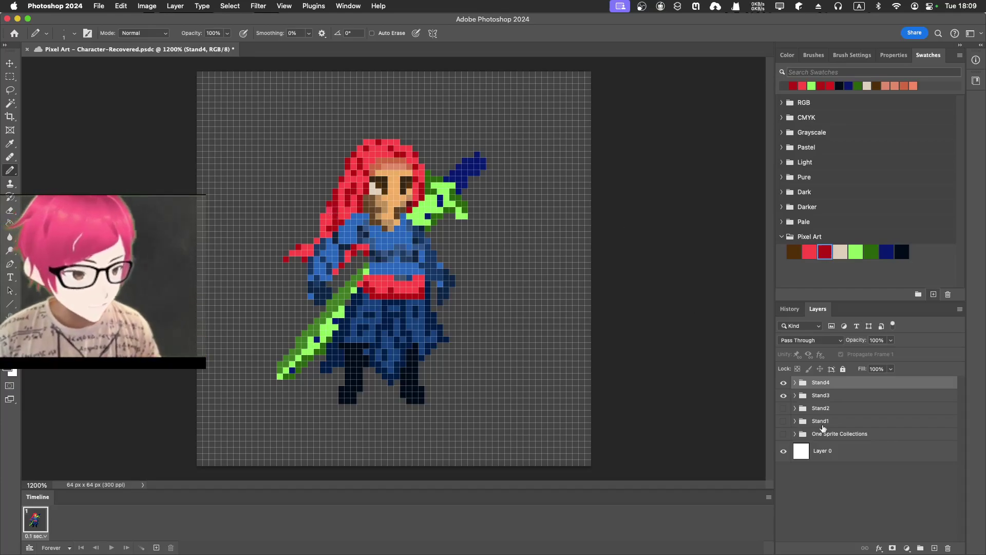
pyautogui.click(784, 395)
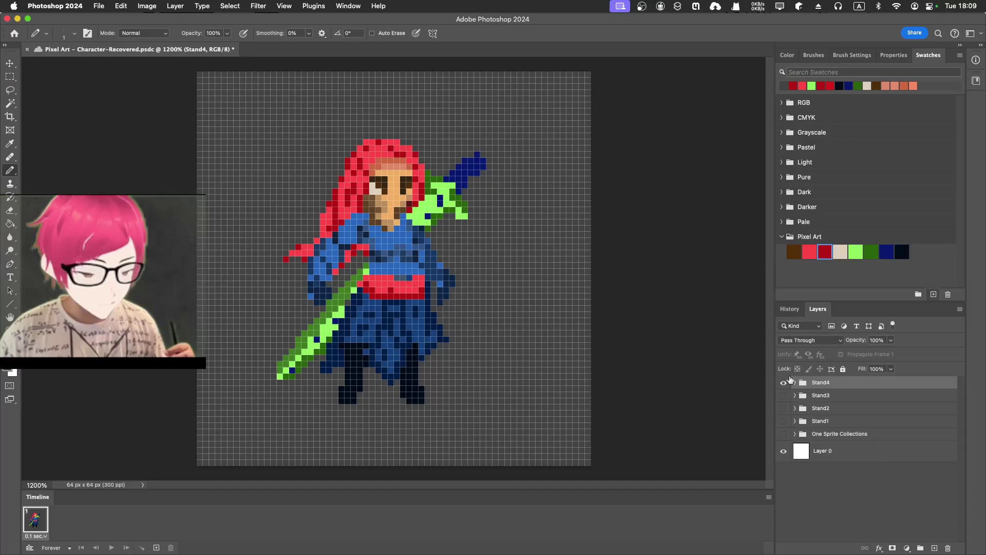
# Select Stand4's Layer 6 and make the hair red the Pencil drawing colour.
pyautogui.click(795, 382)
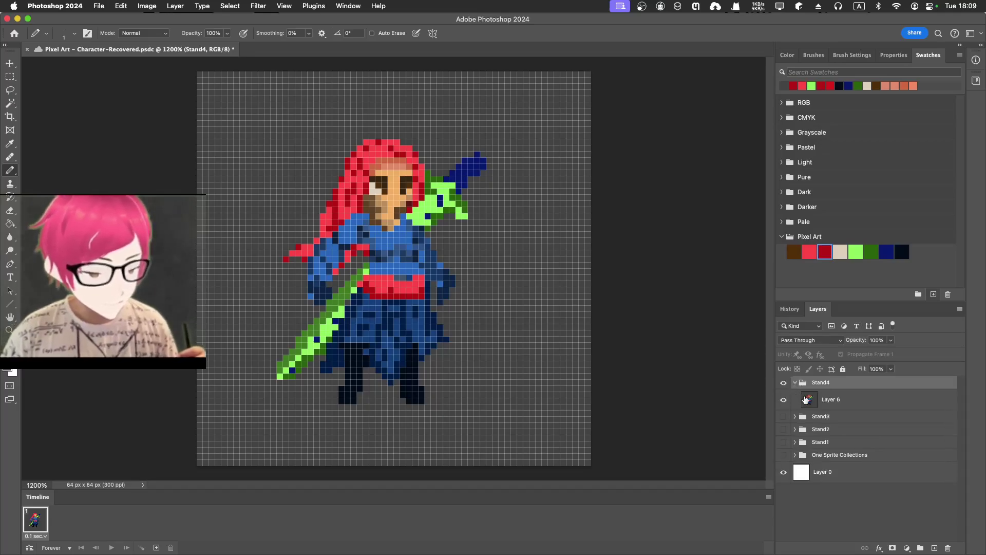
pyautogui.click(785, 395)
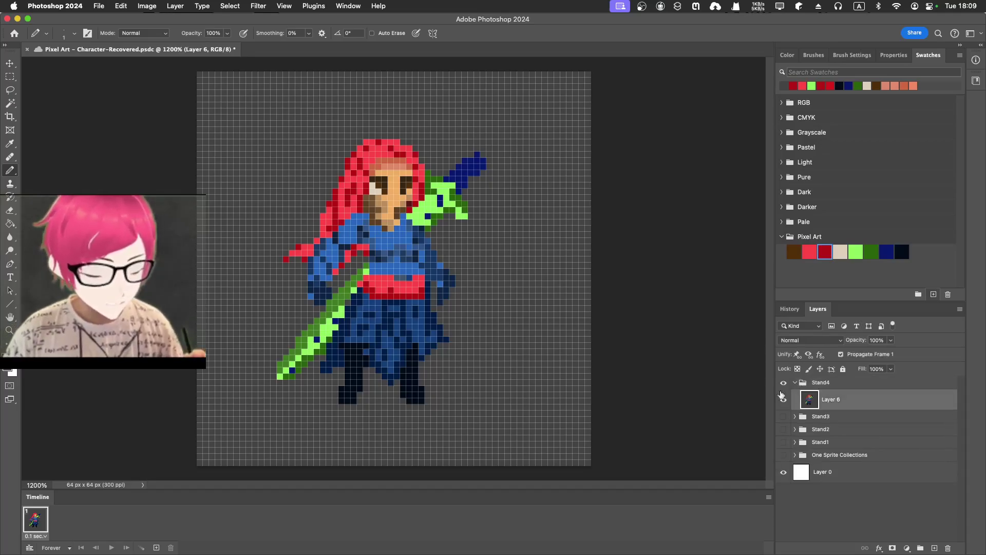
pyautogui.keyDown('alt'); pyautogui.click(346, 208); pyautogui.keyUp('alt')
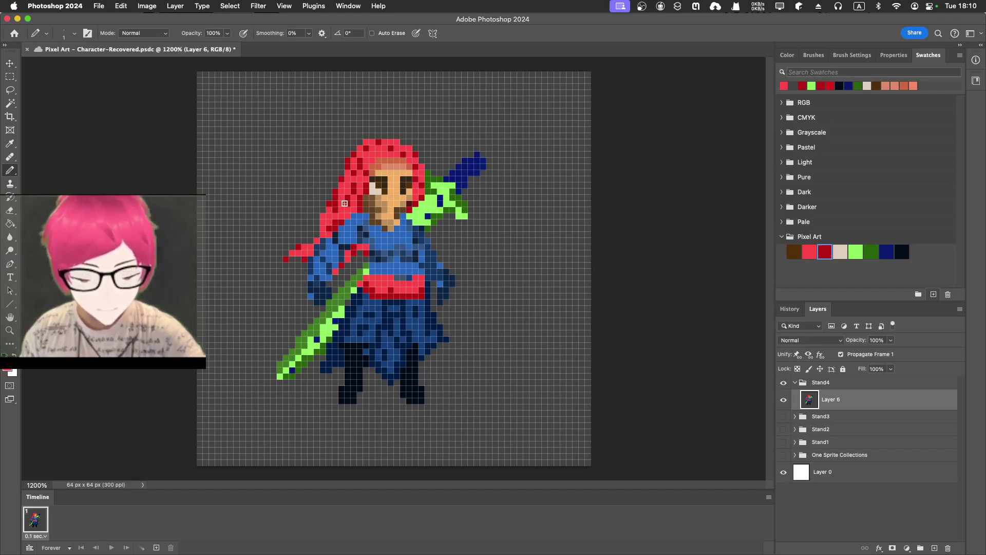
pyautogui.press('i')
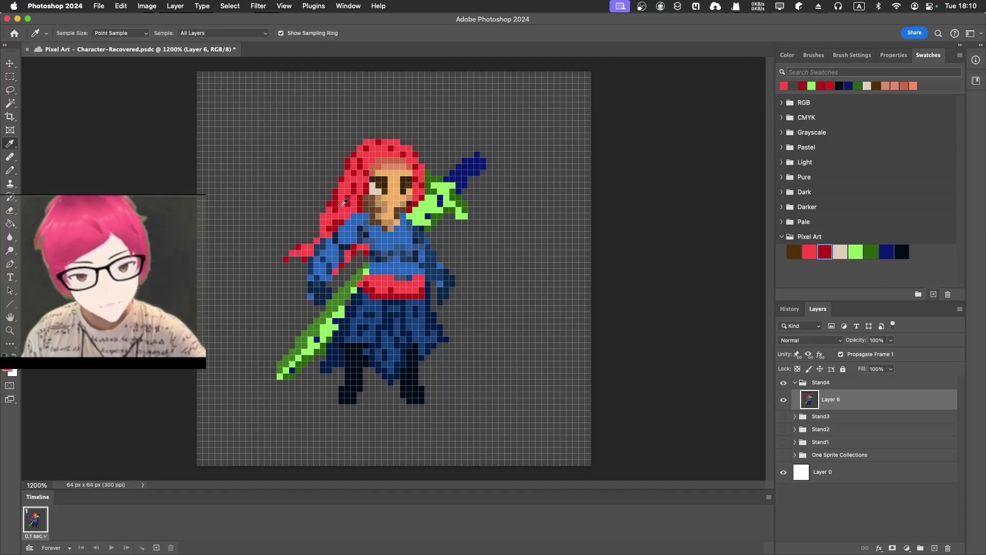
pyautogui.click(340, 202)
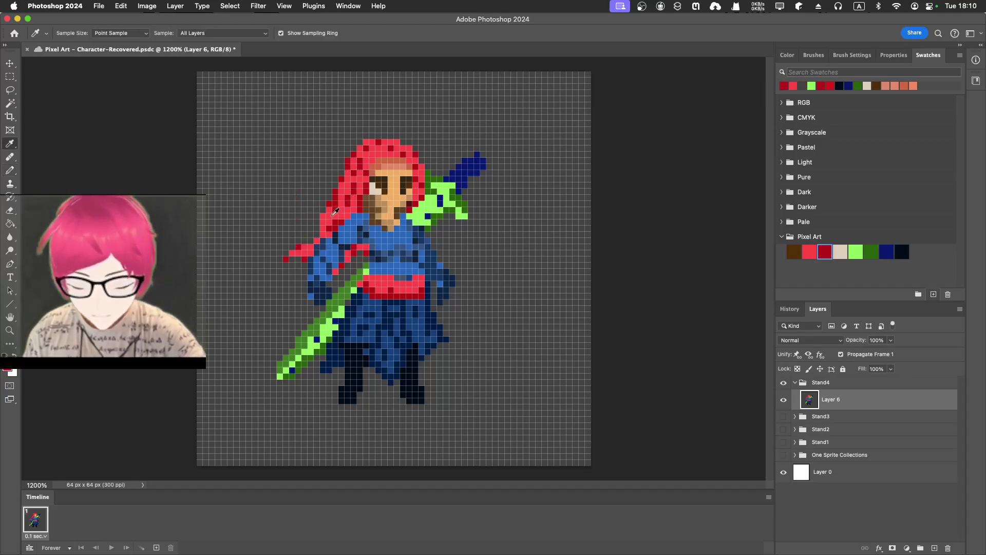
pyautogui.press('b')
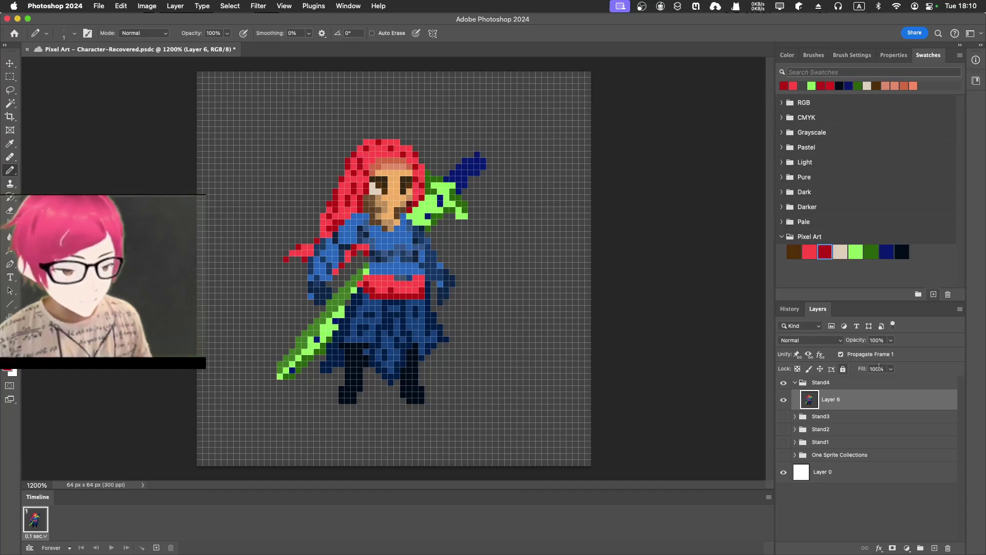
# Show Stand3 and repeatedly toggle Stand4 to compare the two frames' hand pixels.
pyautogui.click(783, 416)
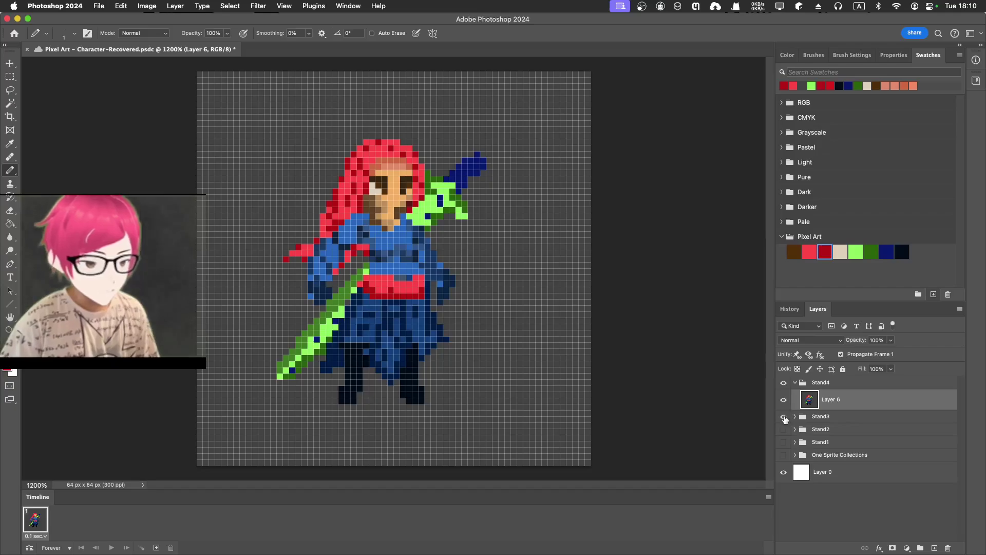
pyautogui.click(784, 383)
pyautogui.click(783, 383)
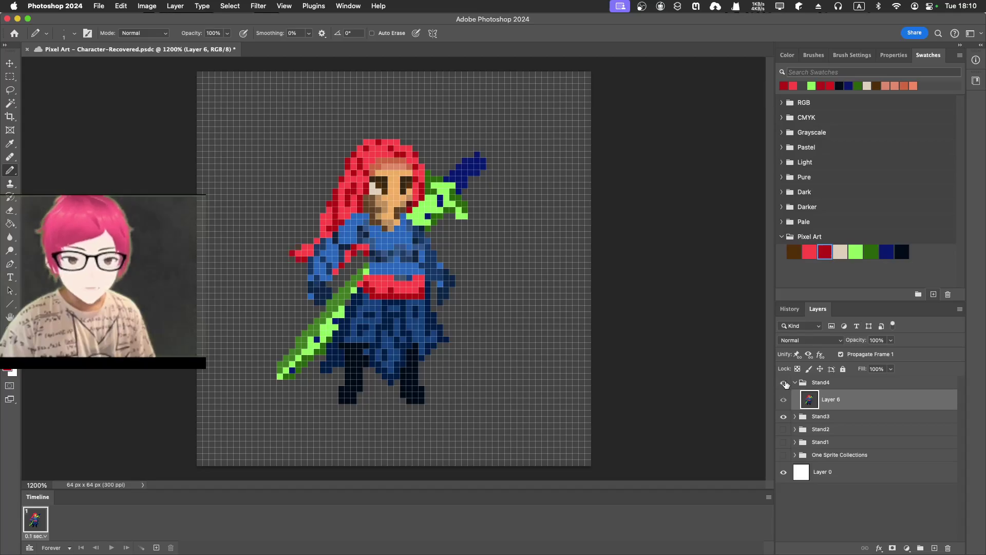
pyautogui.click(784, 383)
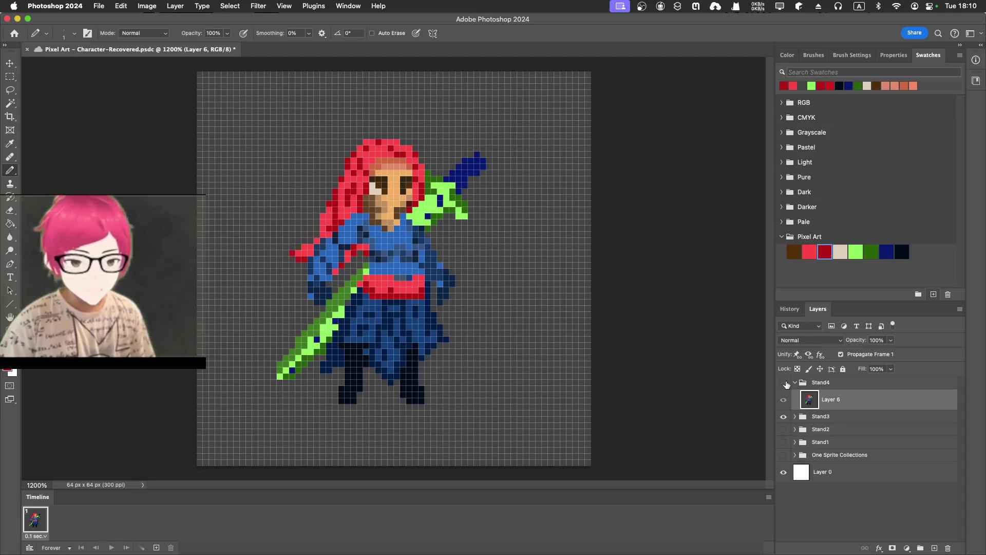
pyautogui.click(784, 383)
pyautogui.click(784, 383)
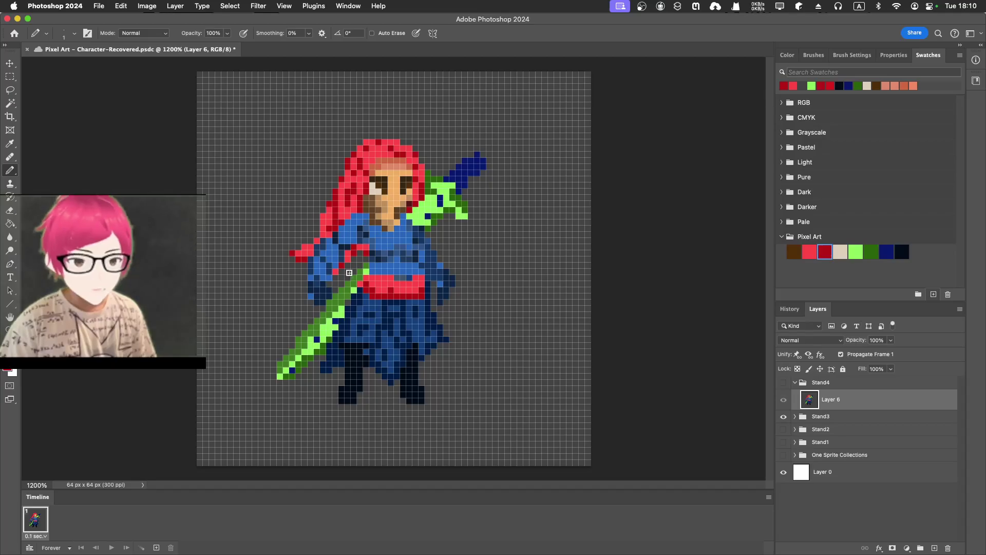
pyautogui.click(783, 383)
pyautogui.click(783, 384)
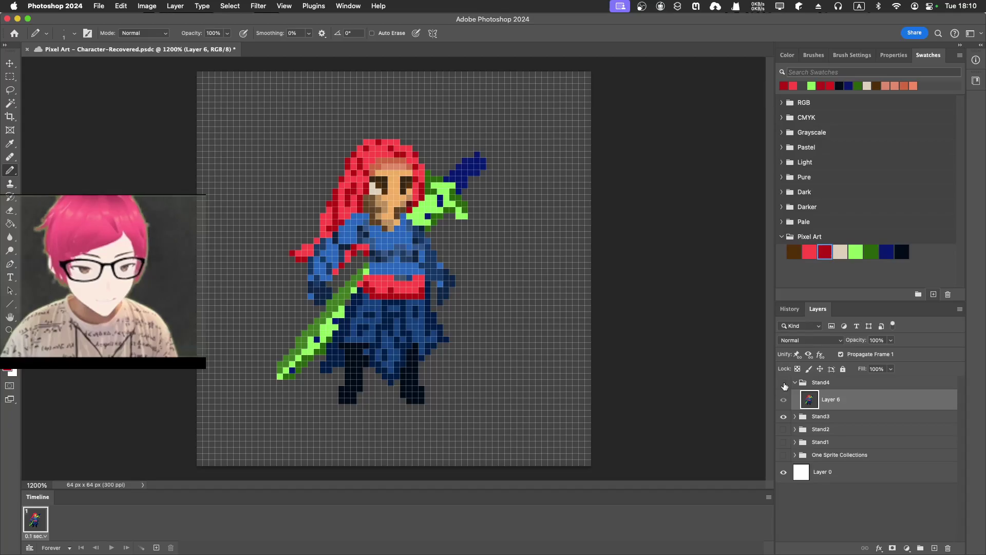
pyautogui.click(783, 383)
pyautogui.click(783, 383)
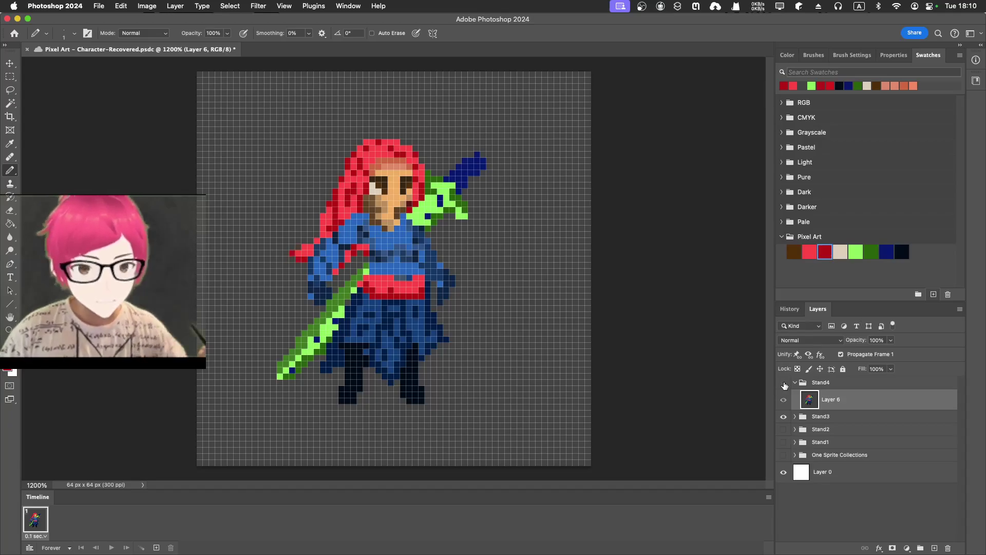
pyautogui.click(784, 383)
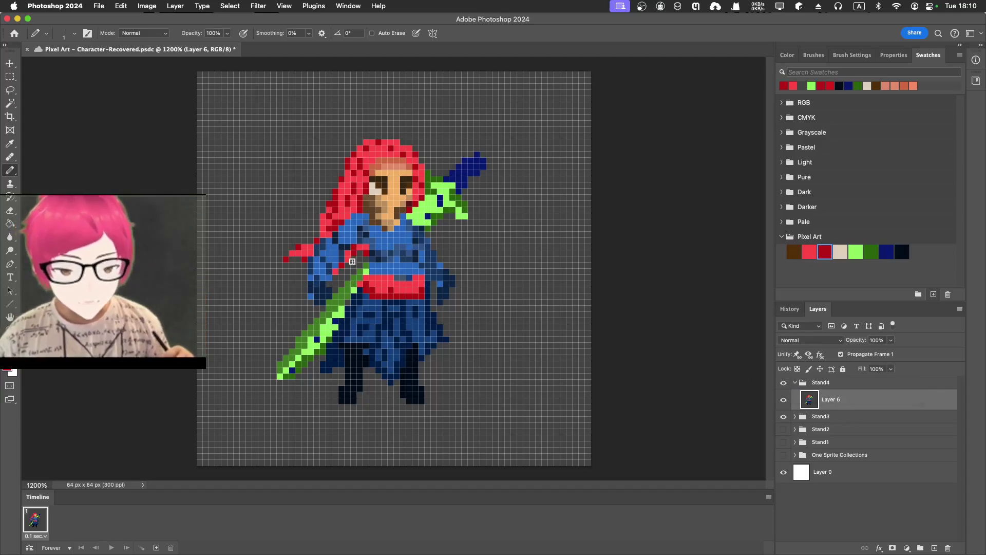
# Sample the red near the sword hand, then leave Stand4 hidden to view Stand3.
pyautogui.press('i')
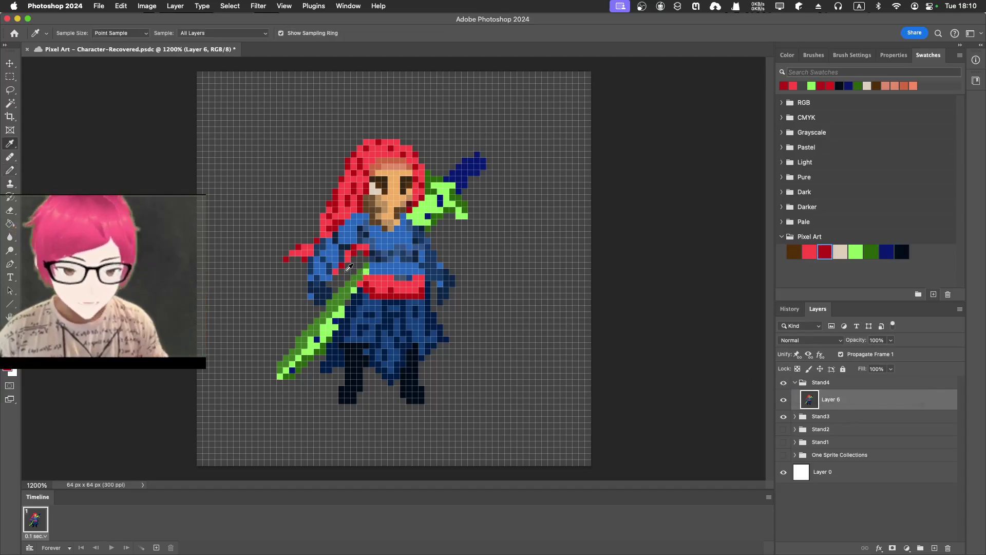
pyautogui.click(349, 268)
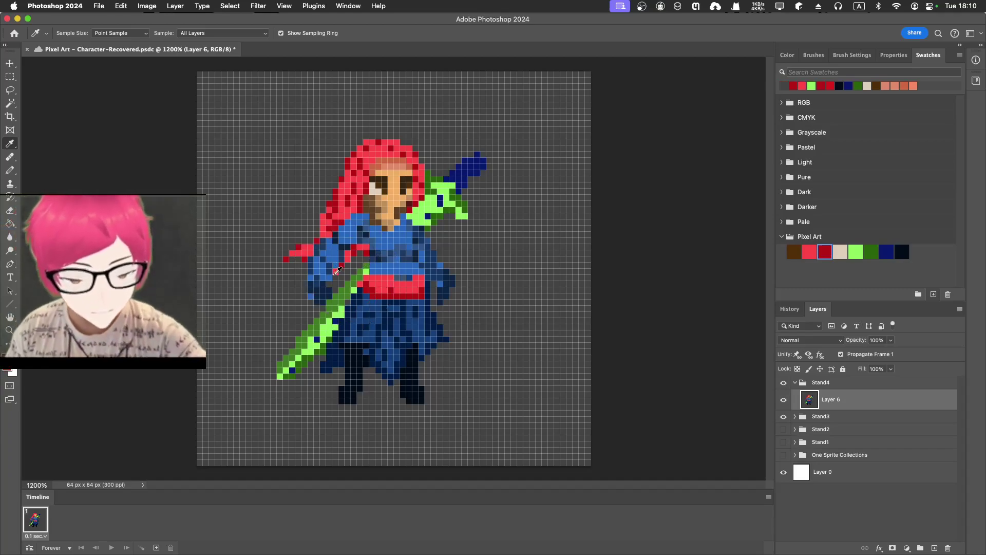
pyautogui.press('b')
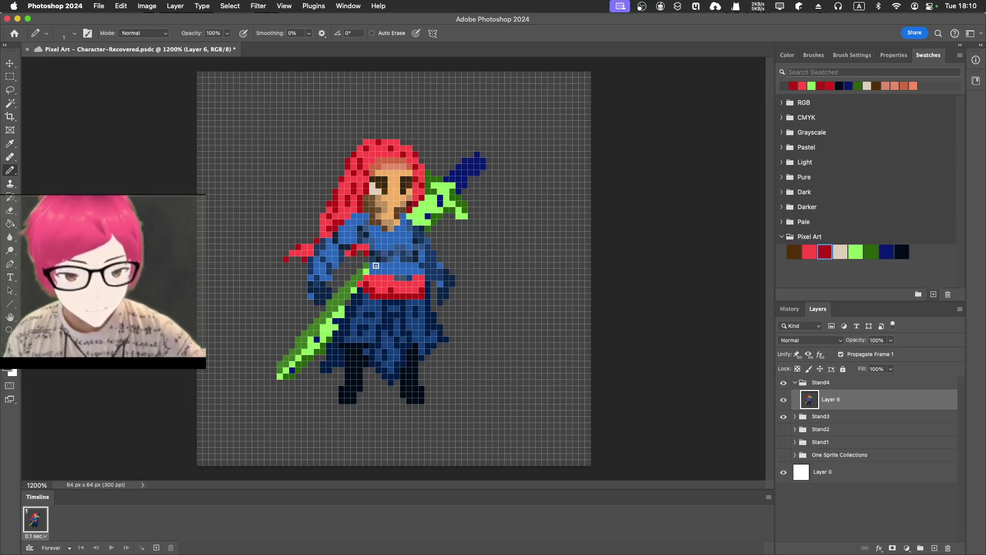
pyautogui.click(783, 382)
pyautogui.click(783, 383)
pyautogui.click(783, 382)
pyautogui.click(782, 386)
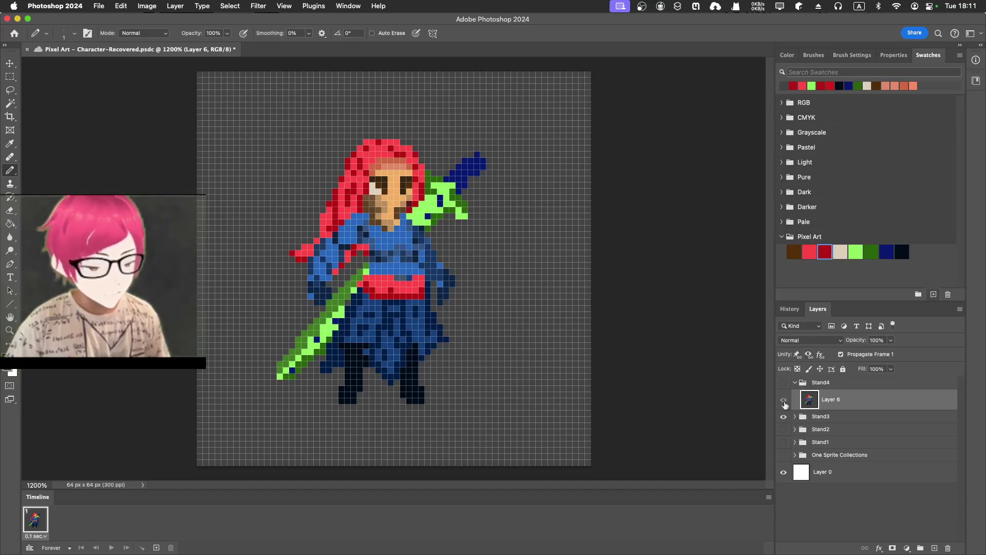
# Expand Stand3, select its Layer 6, show Stand2, and toggle Stand3 to compare frames.
pyautogui.click(784, 401)
pyautogui.click(783, 382)
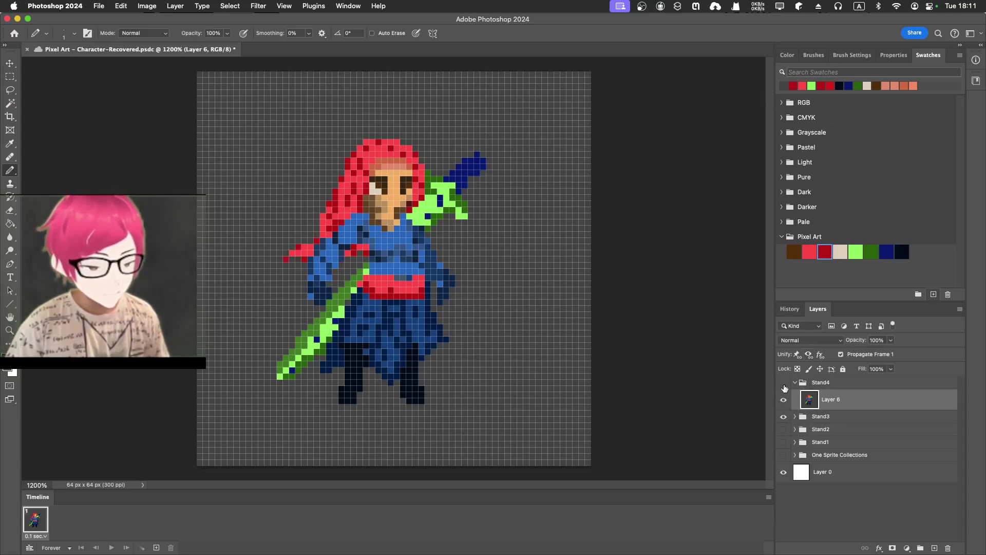
pyautogui.click(795, 416)
pyautogui.click(808, 433)
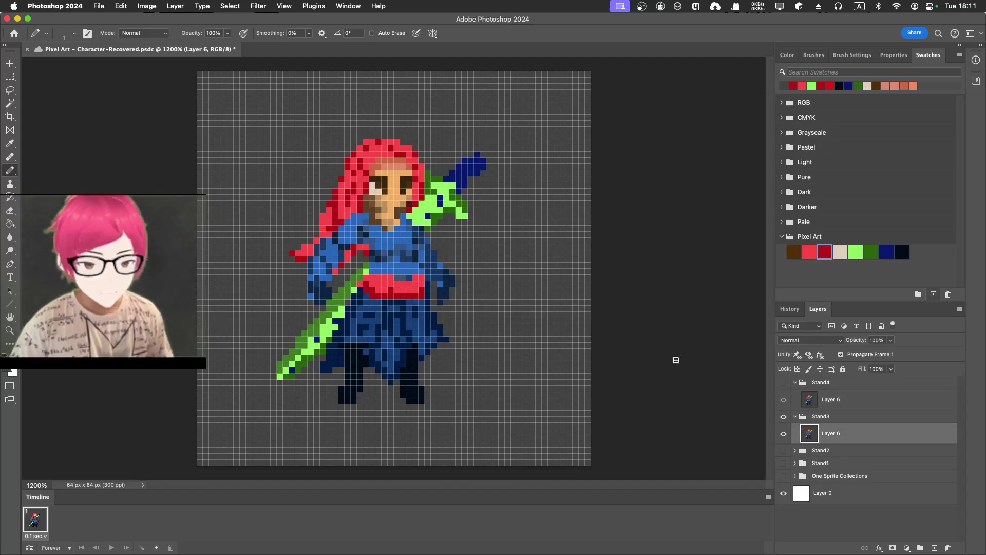
pyautogui.click(784, 450)
pyautogui.click(783, 416)
pyautogui.click(784, 416)
pyautogui.click(783, 417)
pyautogui.click(783, 417)
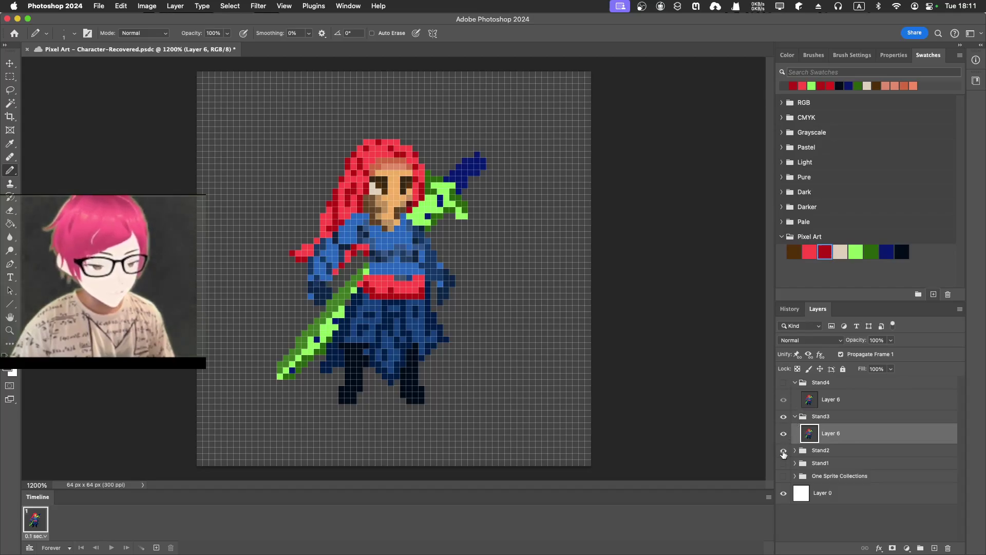
# Sample the sword hilt colour, turn Stand4 back on, and sample another sprite colour.
pyautogui.press('i')
pyautogui.click(348, 275)
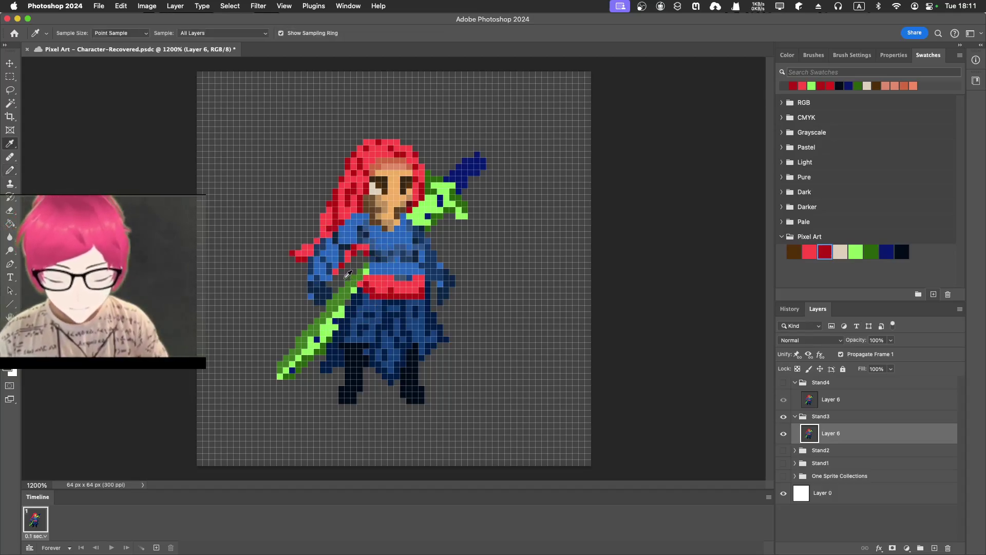
pyautogui.press('b')
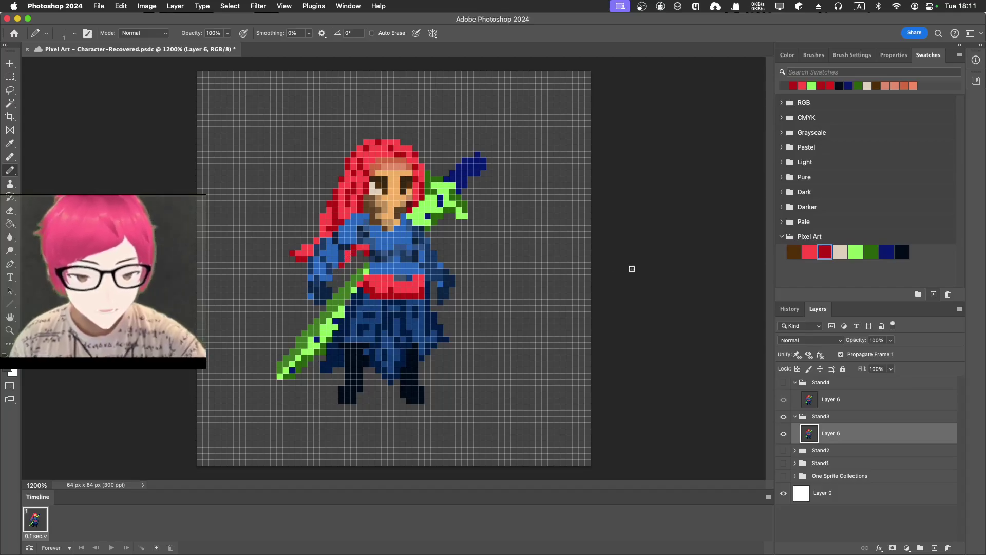
pyautogui.click(784, 386)
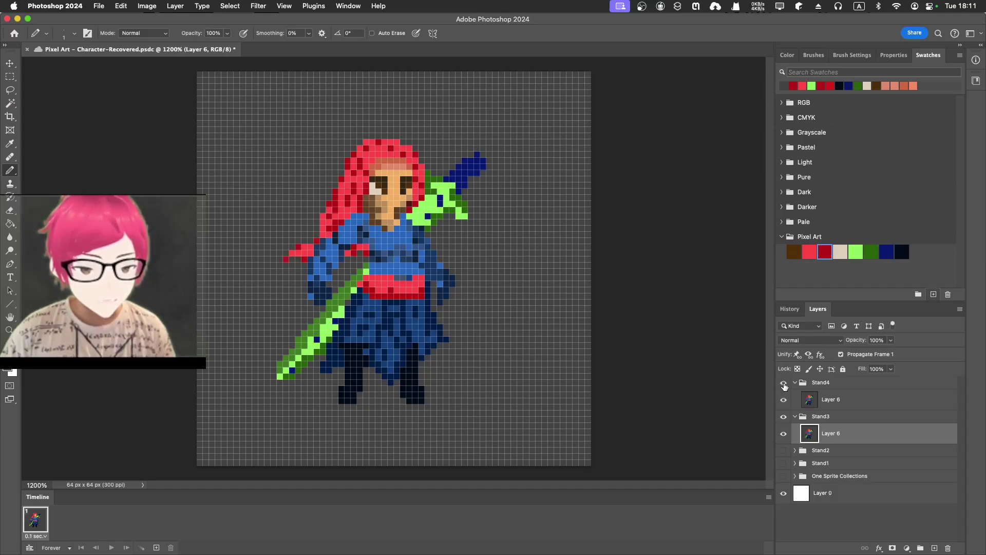
pyautogui.click(784, 386)
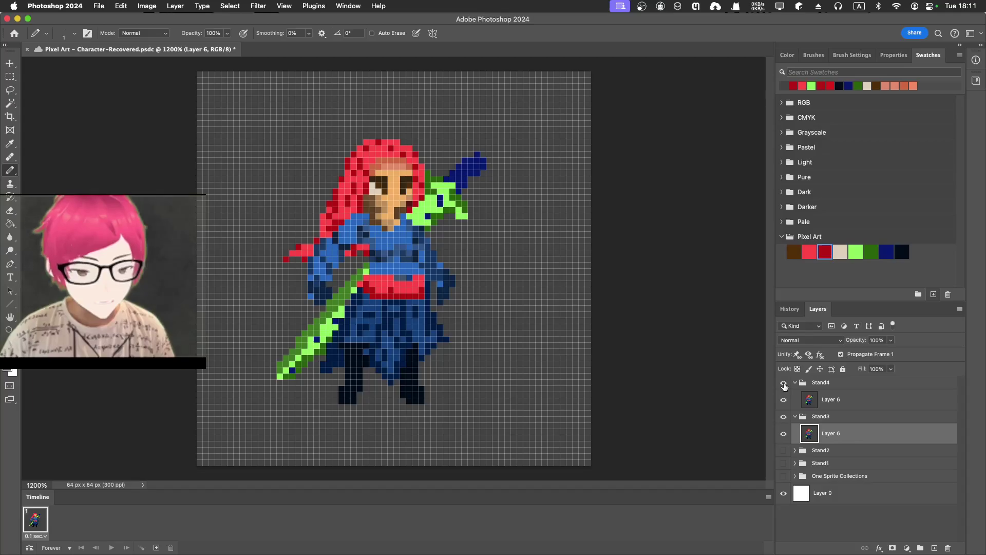
pyautogui.press('i')
pyautogui.click(357, 252)
# Select Stand4's Layer 6 and sample a dark red from the sprite for the Pencil.
pyautogui.click(815, 400)
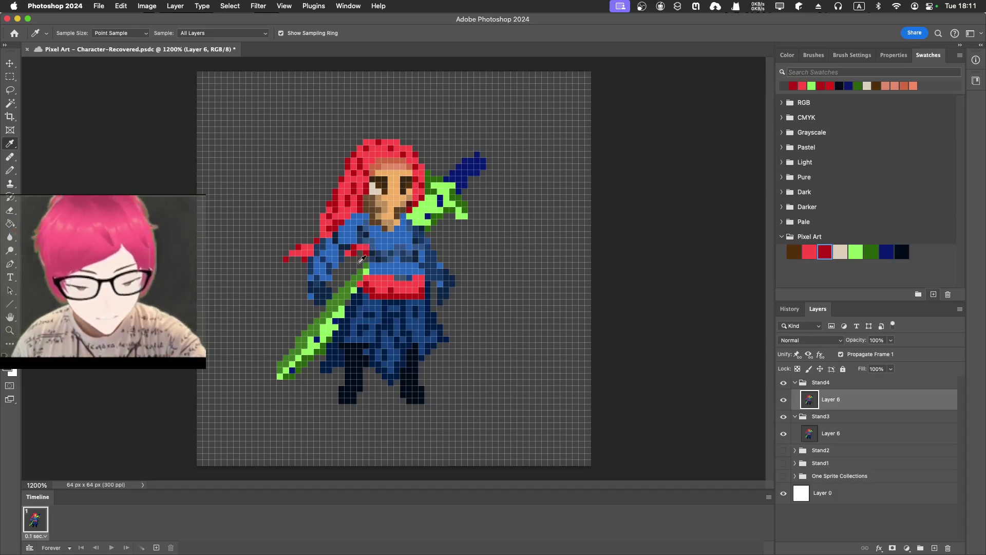
pyautogui.press('b')
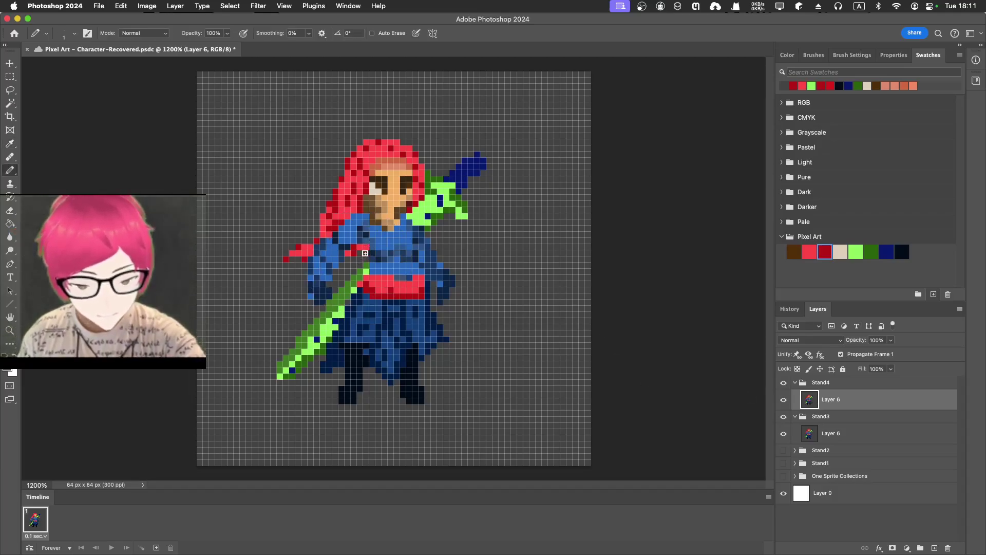
pyautogui.press('i')
pyautogui.click(357, 245)
pyautogui.press('b')
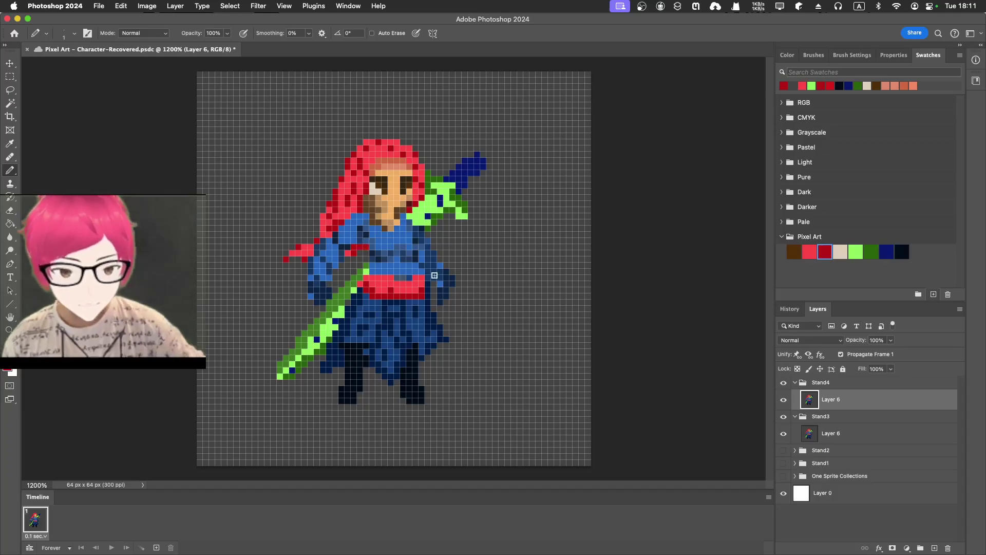
# Make Stand3 visible and toggle Stand4 on and off to compare the frames.
pyautogui.click(783, 383)
pyautogui.click(783, 383)
pyautogui.click(783, 417)
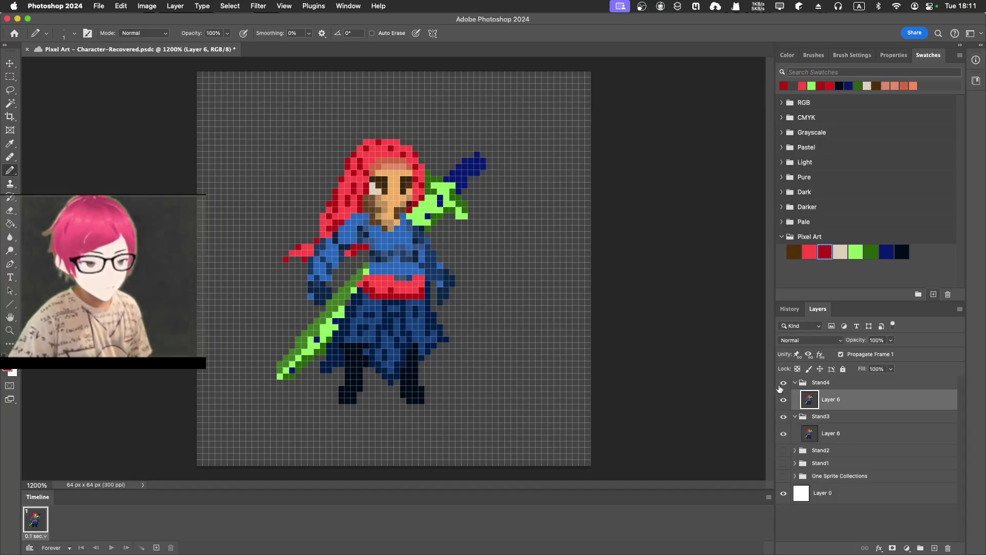
pyautogui.click(783, 383)
pyautogui.click(783, 383)
pyautogui.click(783, 384)
pyautogui.click(783, 383)
# Collapse the Stand4 and Stand3 groups so their Layer 6 entries are hidden.
pyautogui.click(799, 384)
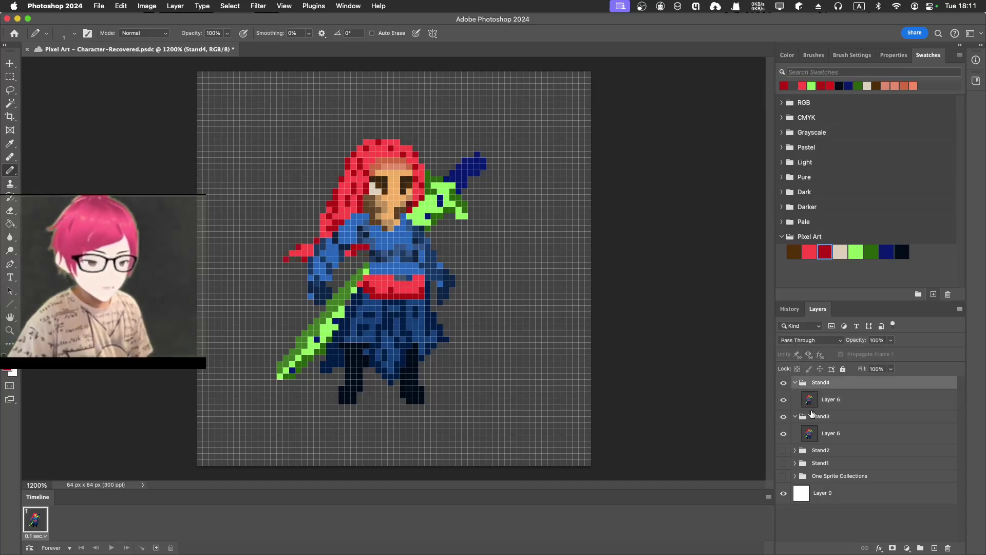
pyautogui.click(795, 383)
pyautogui.click(795, 396)
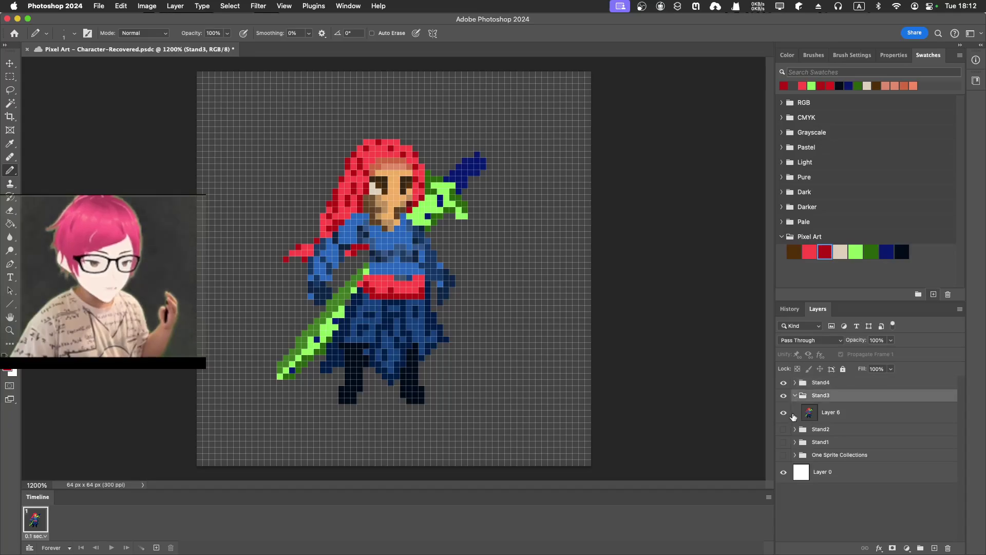
pyautogui.click(794, 395)
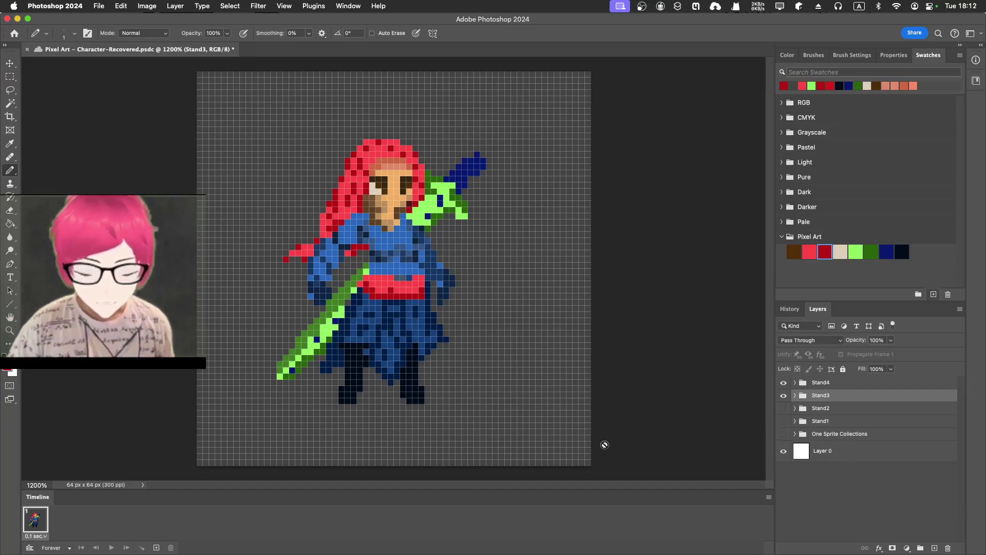
# Hide Stand3 and Stand4, show and expand Stand1, and select its Layer 1.
pyautogui.click(782, 395)
pyautogui.click(784, 382)
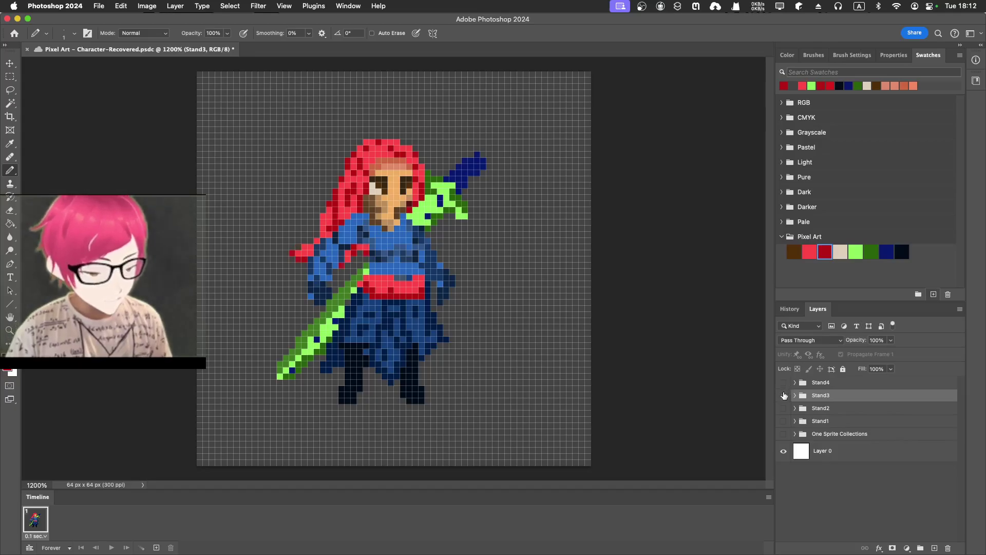
pyautogui.click(783, 395)
pyautogui.click(783, 421)
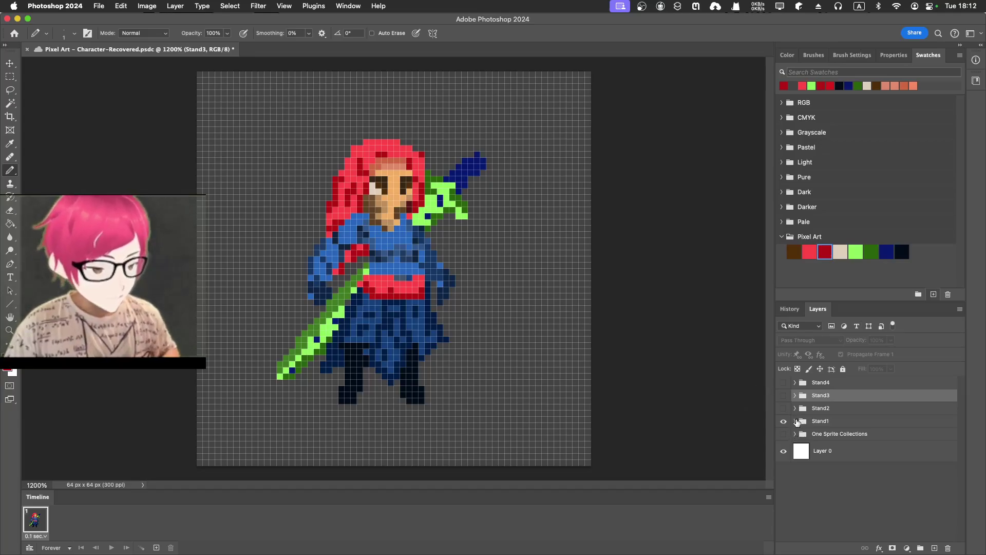
pyautogui.click(796, 421)
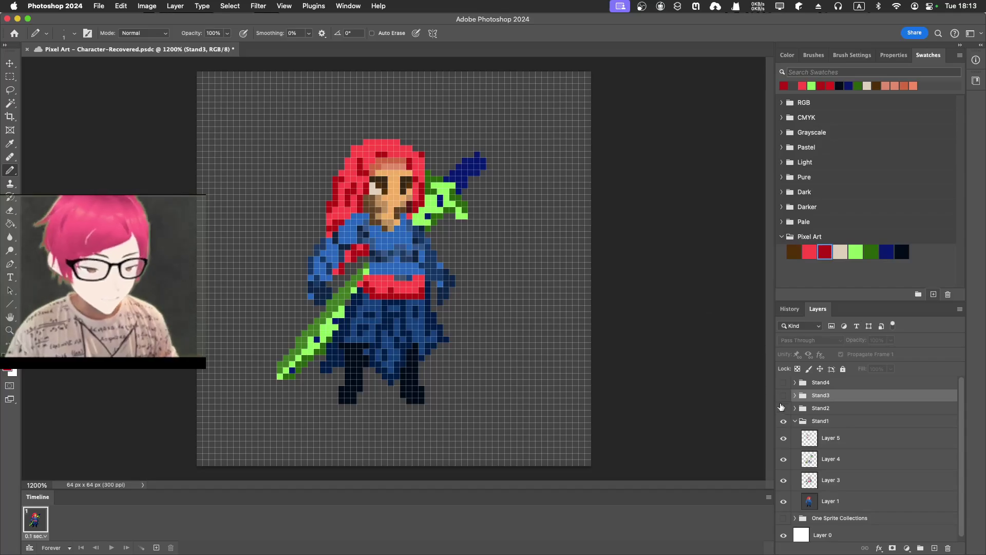
pyautogui.click(847, 506)
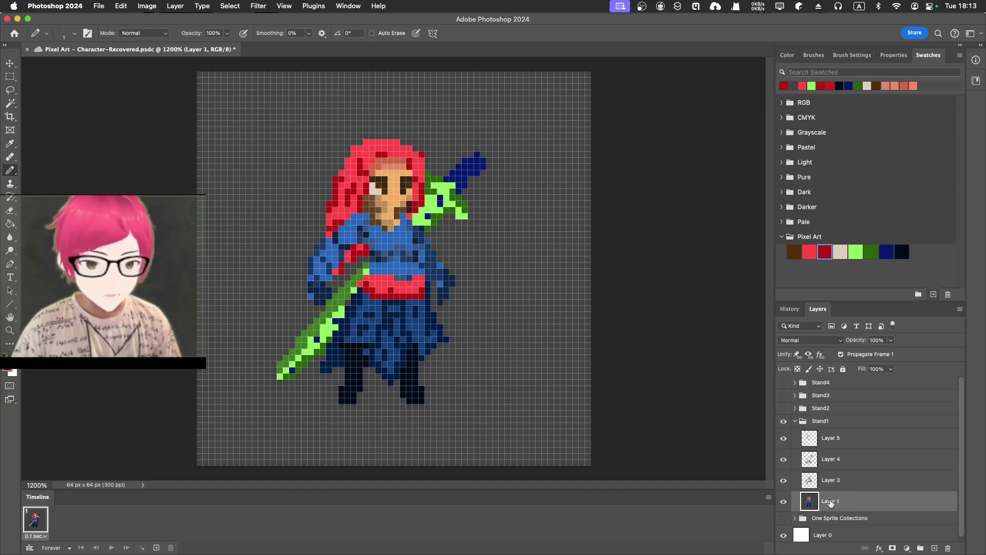
# Select the character with Select > Subject and save the document.
pyautogui.click(10, 90)
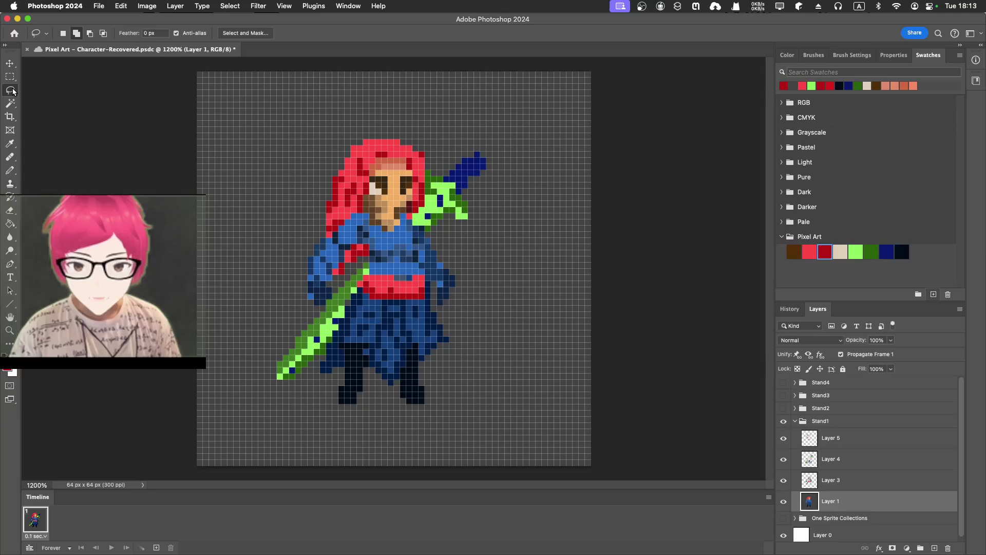
pyautogui.rightClick(11, 89)
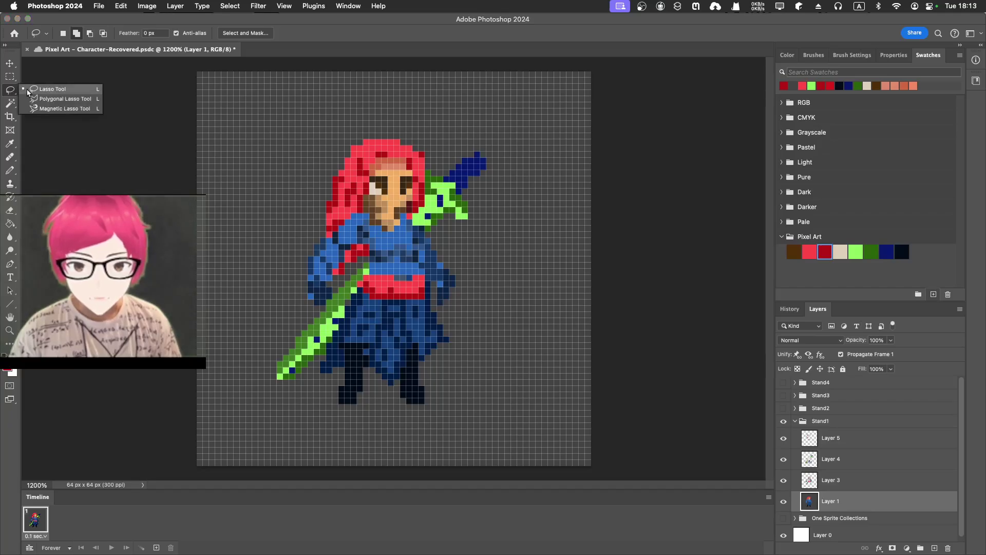
pyautogui.click(229, 6)
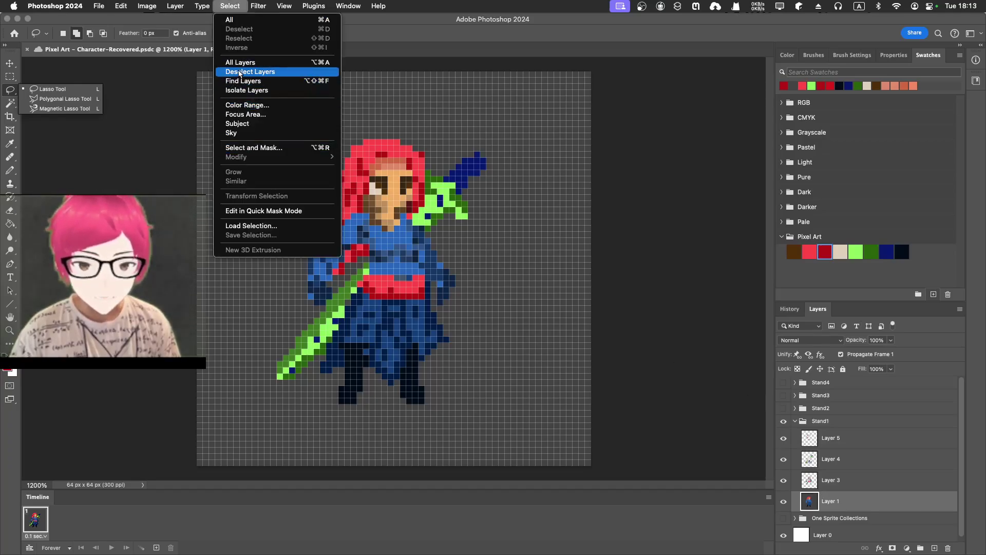
pyautogui.click(262, 123)
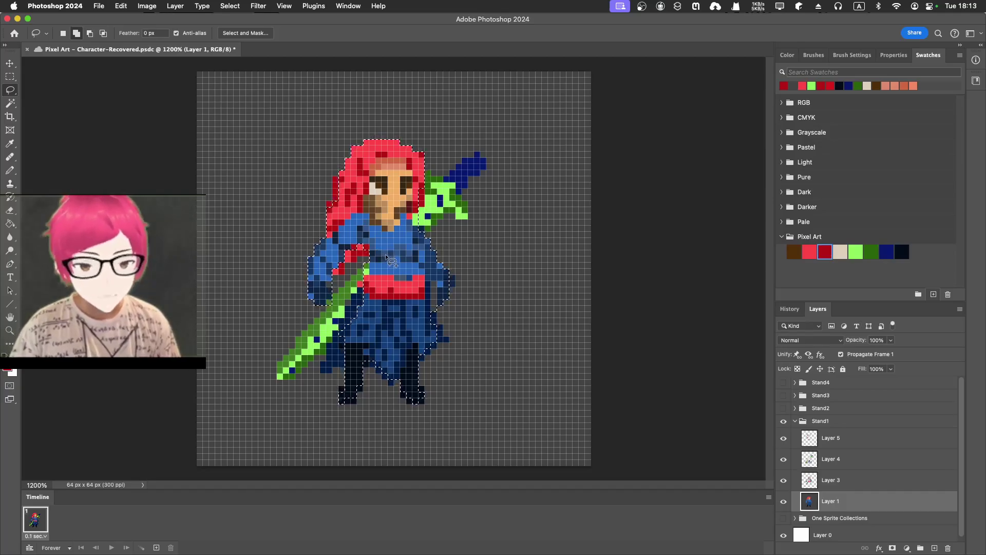
pyautogui.press('super+s')
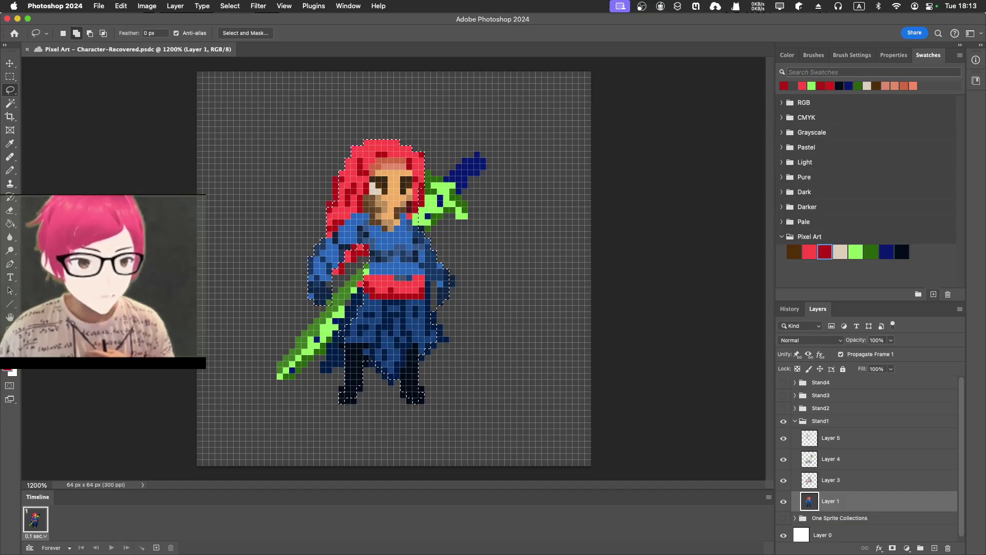
# Select all four layers inside the Stand1 group together.
pyautogui.press('super+Tab')
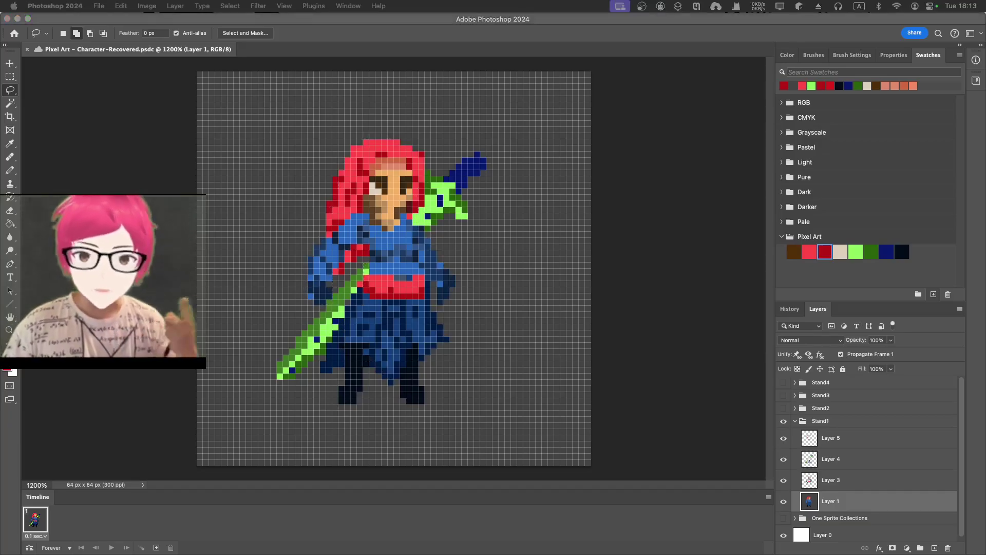
pyautogui.click(836, 437)
pyautogui.keyDown('shift'); pyautogui.click(847, 443); pyautogui.keyUp('shift')
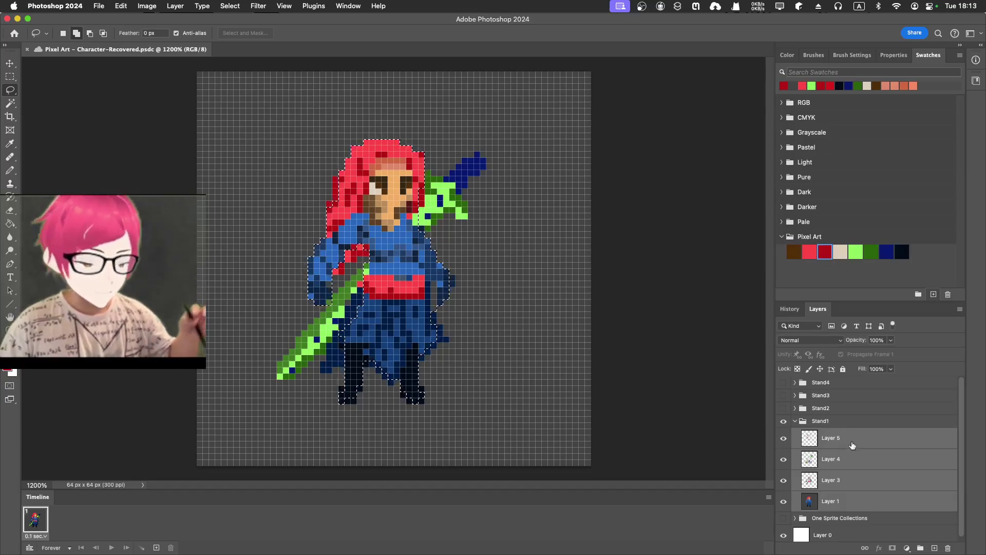
# Merge Stand1's four layers, then merge the Stand1 group into a single layer.
pyautogui.rightClick(851, 444)
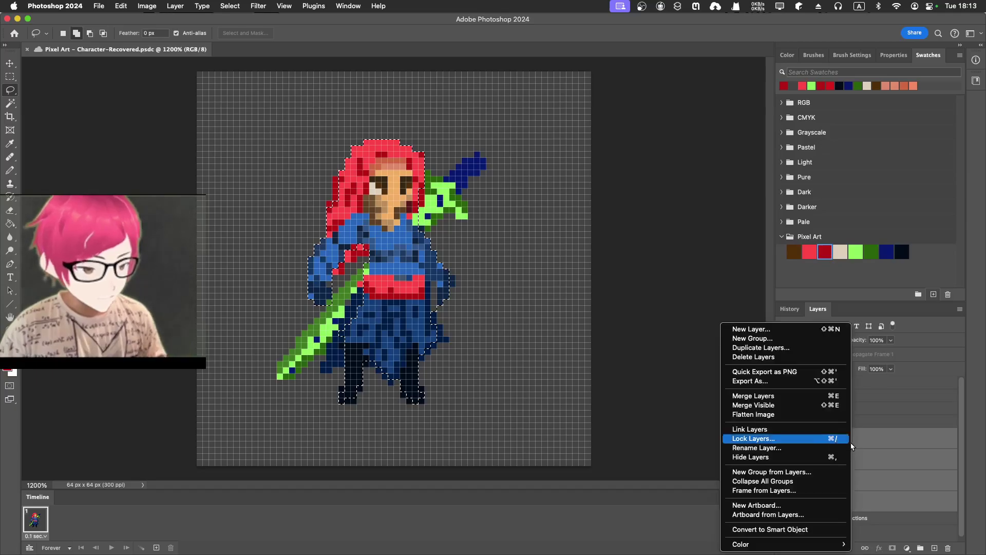
pyautogui.click(798, 398)
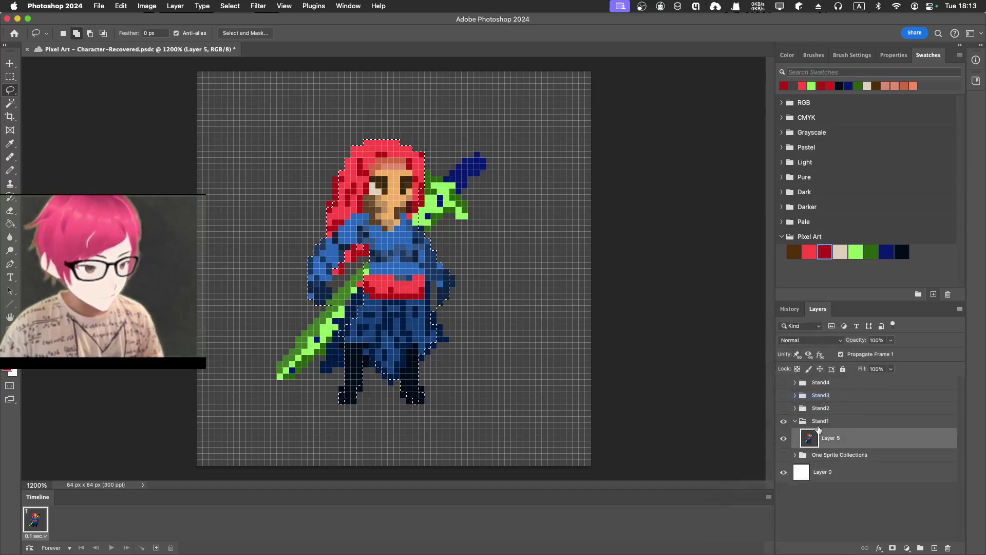
pyautogui.click(795, 421)
pyautogui.rightClick(817, 423)
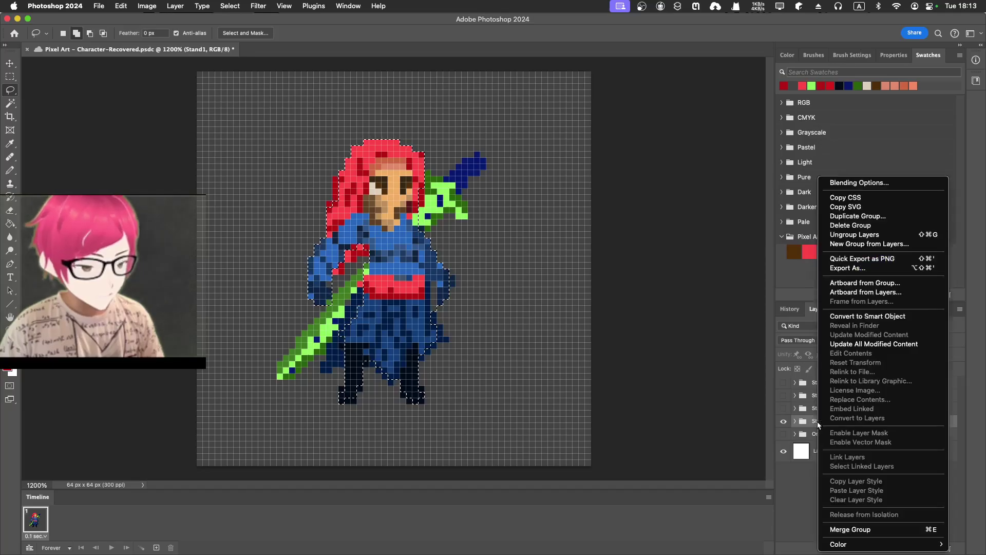
pyautogui.click(852, 529)
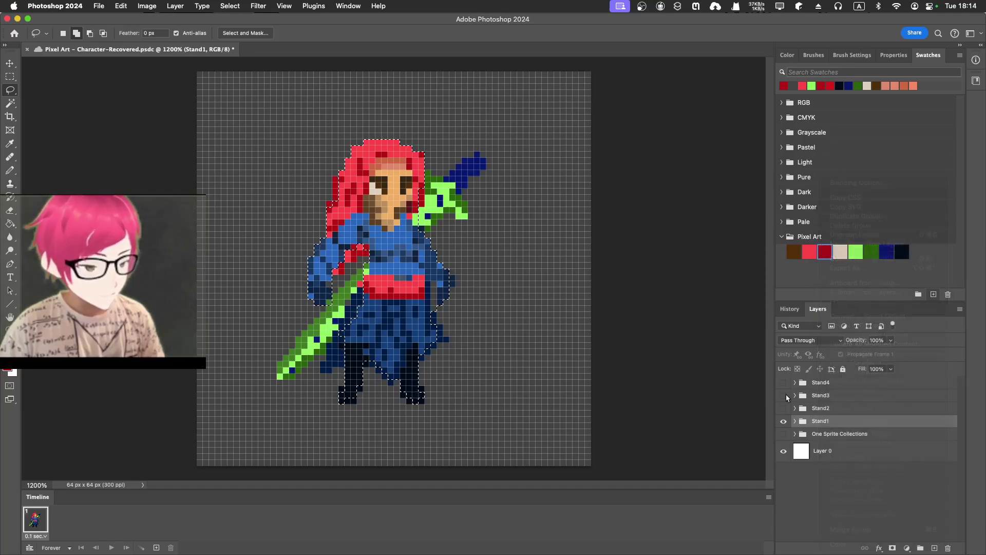
# Show the Stand2 frame, hide Stand1, and merge the Stand2 group into one layer.
pyautogui.click(808, 408)
pyautogui.rightClick(815, 407)
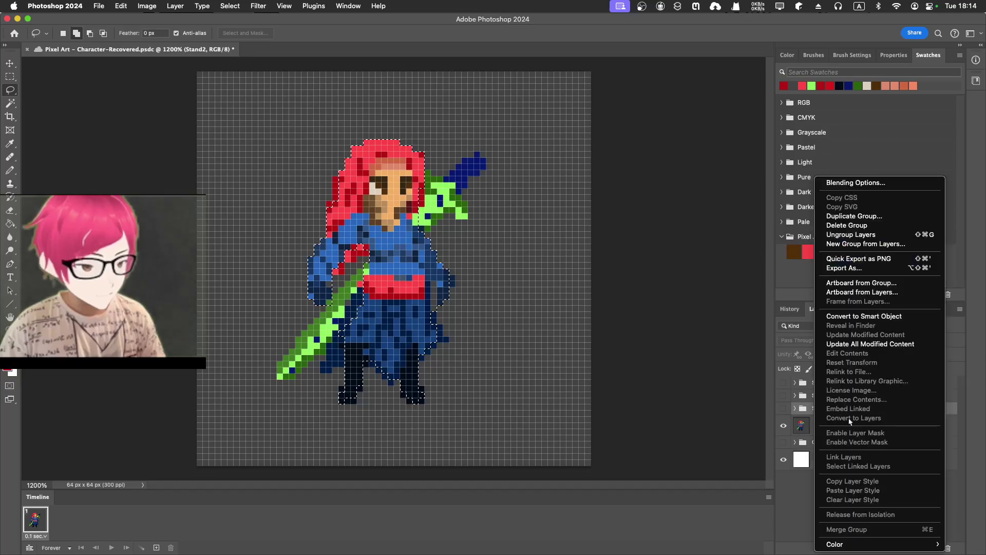
pyautogui.click(781, 410)
pyautogui.click(783, 425)
pyautogui.click(796, 409)
pyautogui.click(801, 409)
pyautogui.rightClick(813, 409)
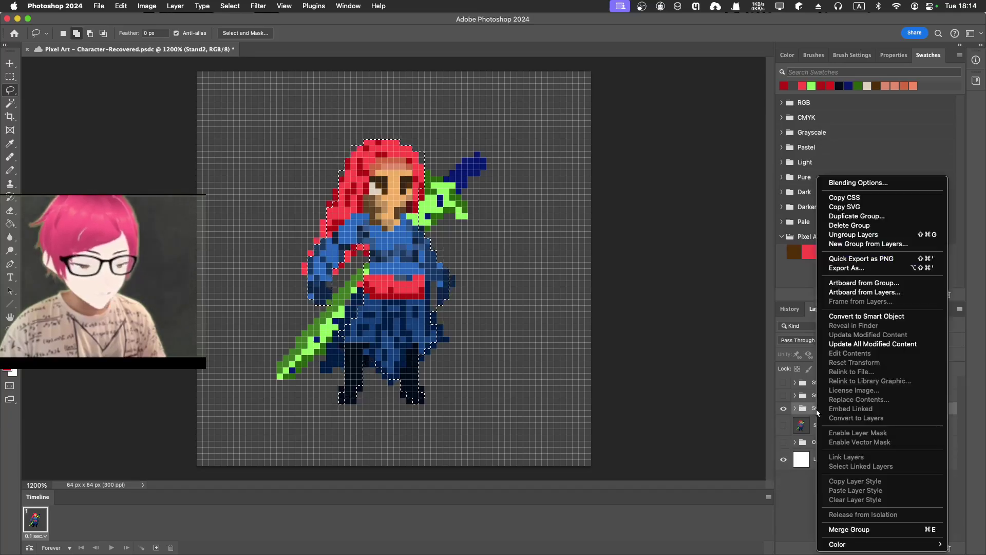
pyautogui.click(891, 529)
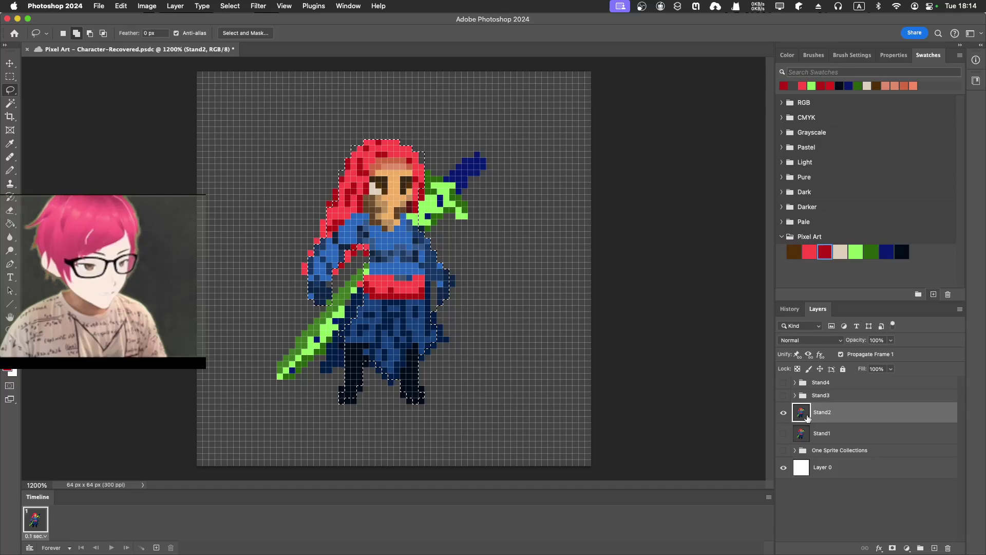
# Show Stand3, hide Stand2, and merge the Stand3 group into one layer.
pyautogui.click(810, 396)
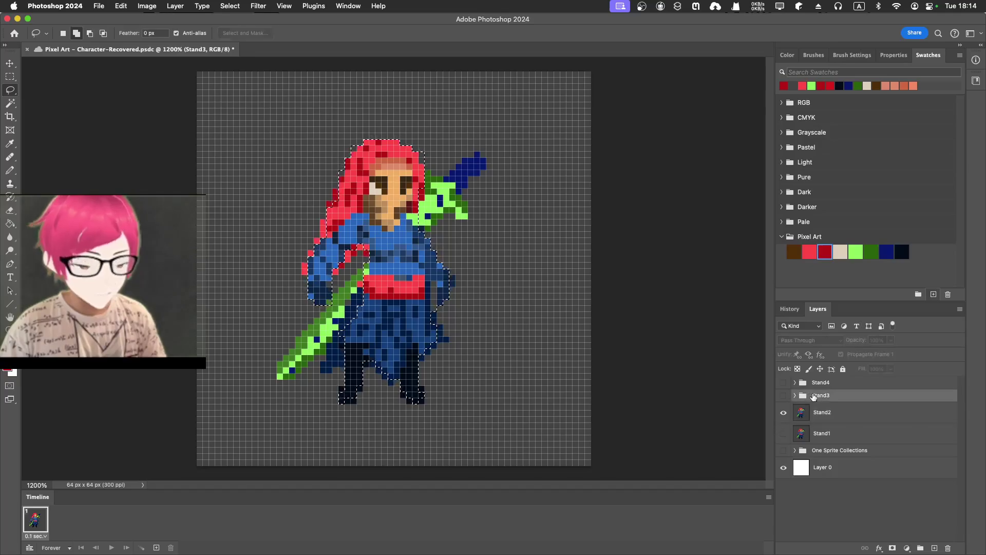
pyautogui.rightClick(812, 395)
pyautogui.click(781, 397)
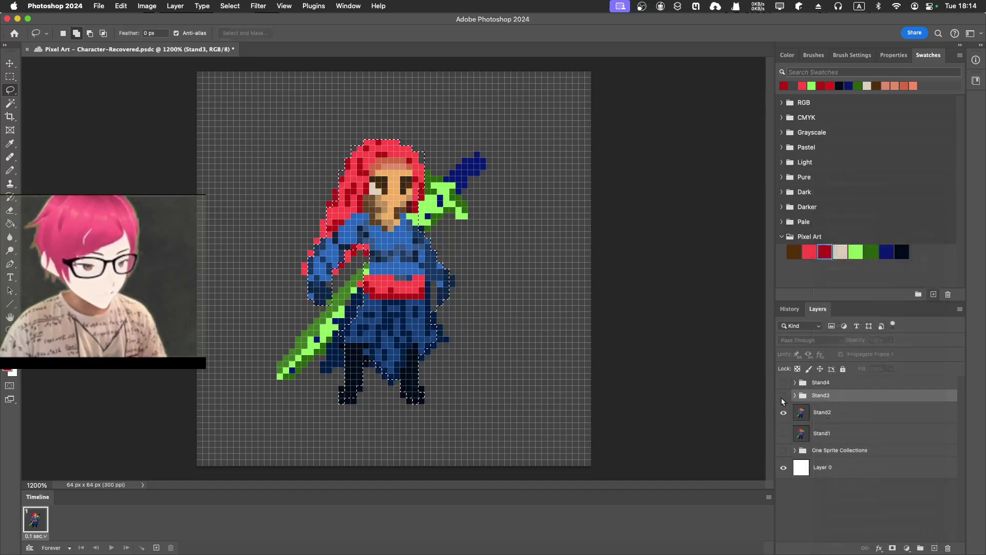
pyautogui.click(783, 395)
pyautogui.click(781, 413)
pyautogui.rightClick(808, 397)
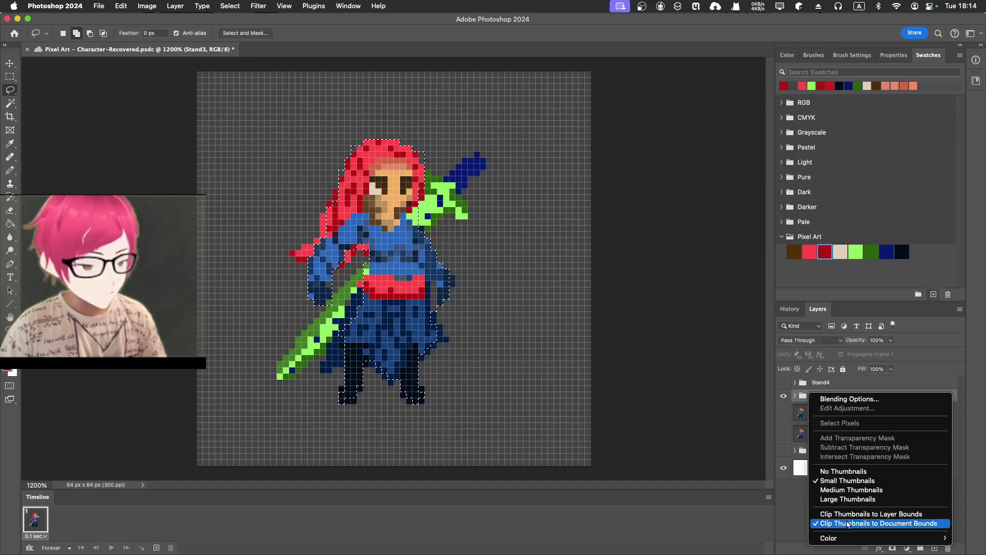
pyautogui.click(802, 416)
pyautogui.click(795, 396)
pyautogui.click(795, 395)
pyautogui.rightClick(815, 398)
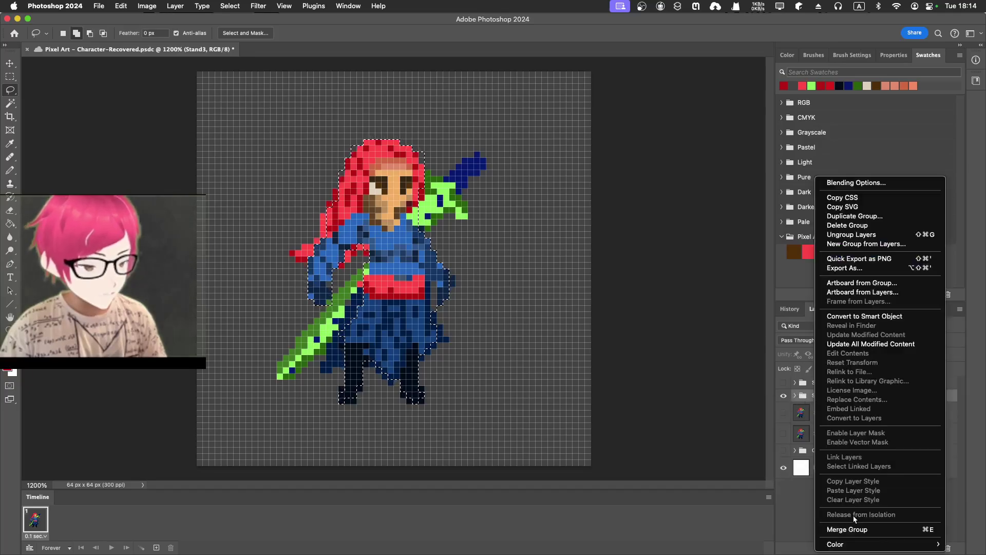
pyautogui.click(848, 528)
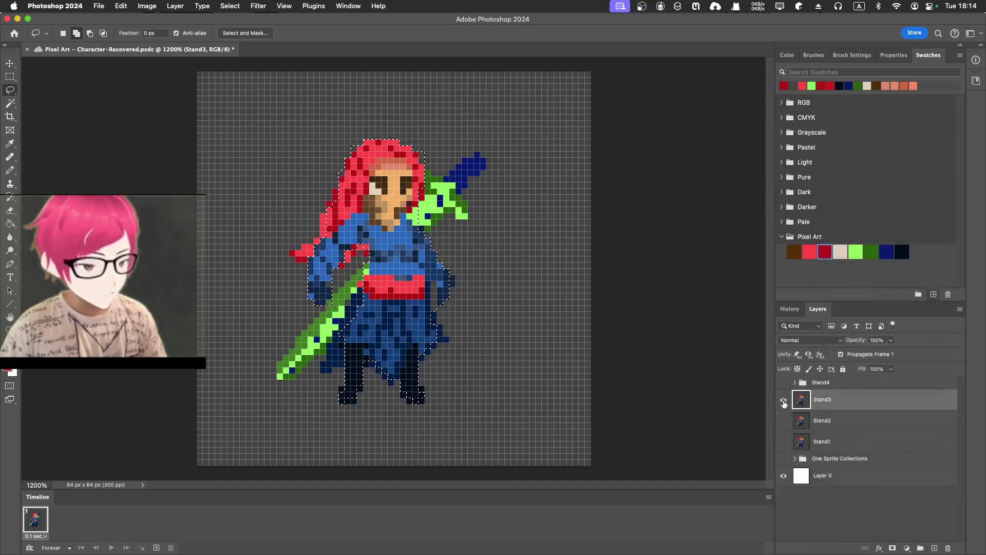
# Hide Stand3, show Stand4, and merge the Stand4 group into one layer.
pyautogui.click(783, 400)
pyautogui.click(783, 382)
pyautogui.click(810, 383)
pyautogui.rightClick(811, 381)
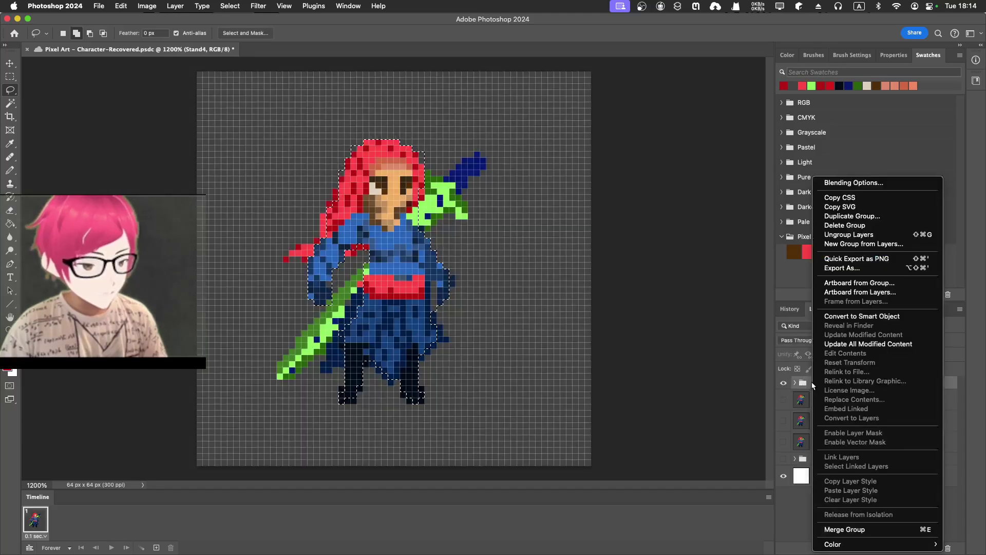
pyautogui.click(868, 529)
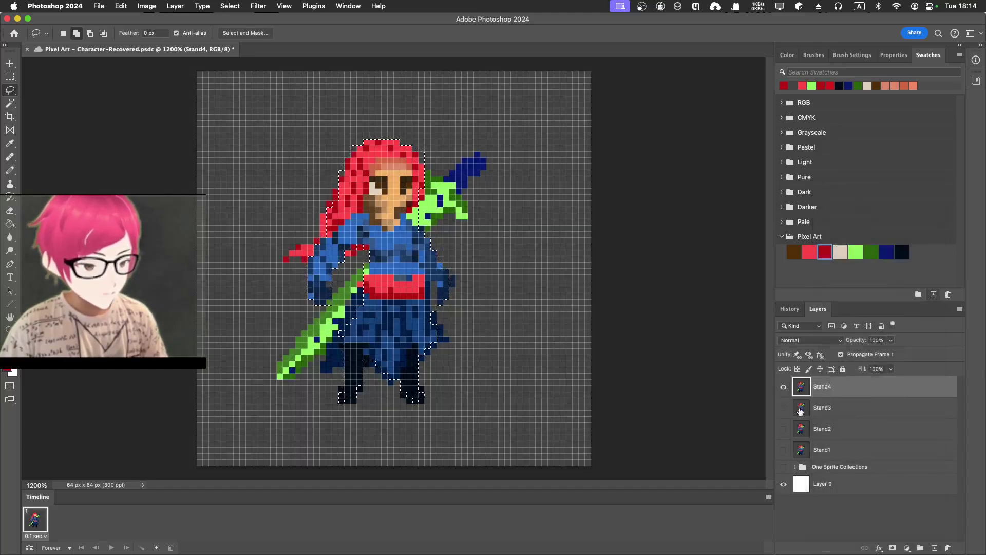
# Check all four frames, then leave only Stand1 visible and selected.
pyautogui.click(783, 386)
pyautogui.click(783, 449)
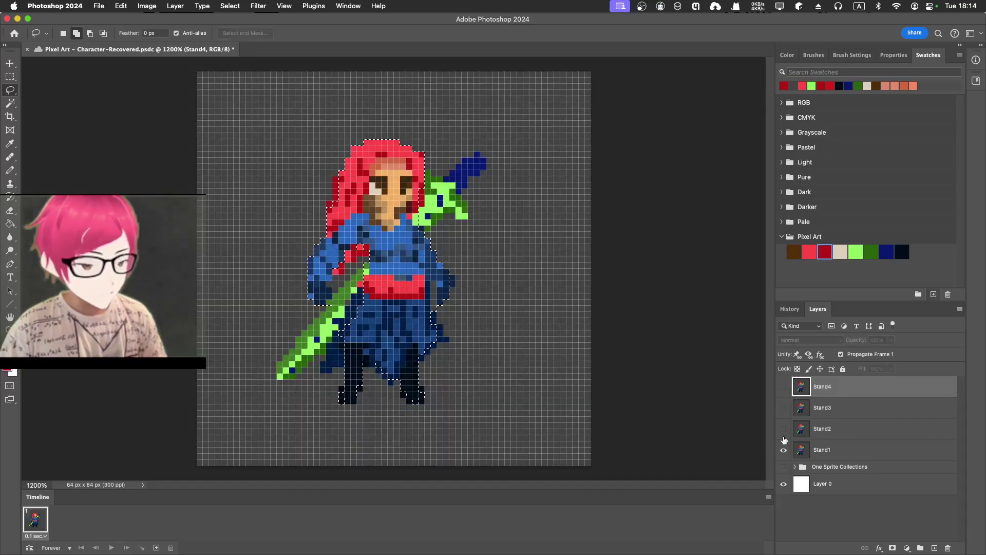
pyautogui.click(782, 428)
pyautogui.click(783, 407)
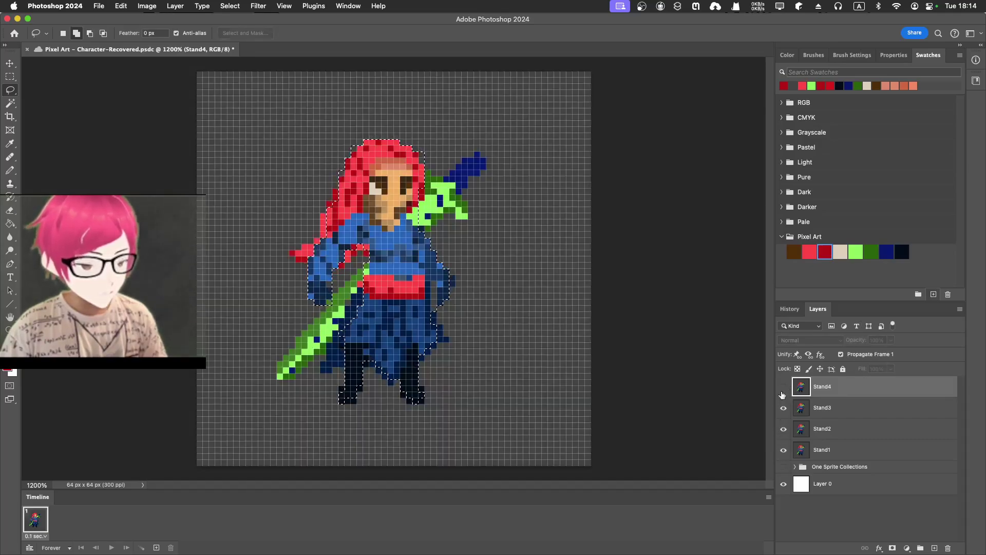
pyautogui.click(783, 386)
pyautogui.moveTo(783, 387); pyautogui.dragTo(783, 429)
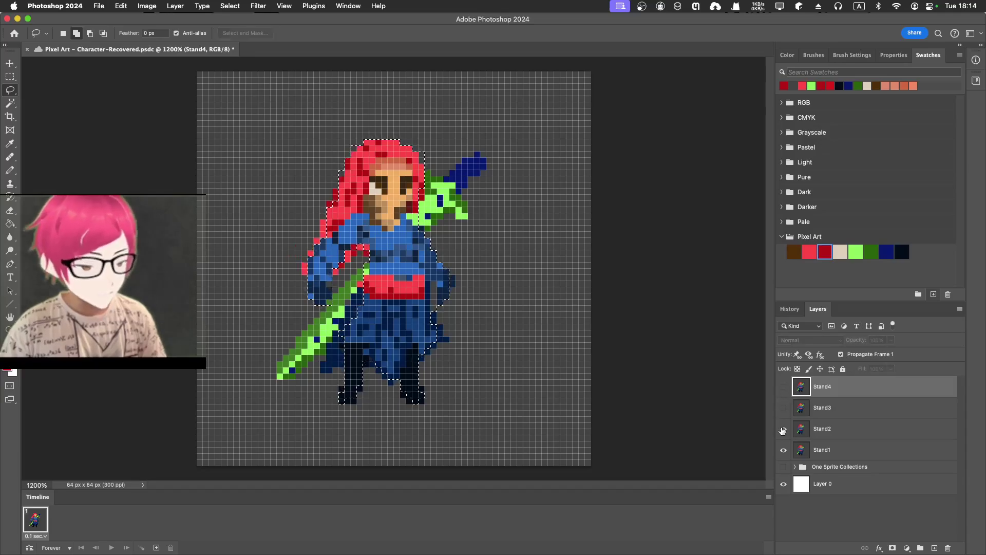
pyautogui.click(805, 449)
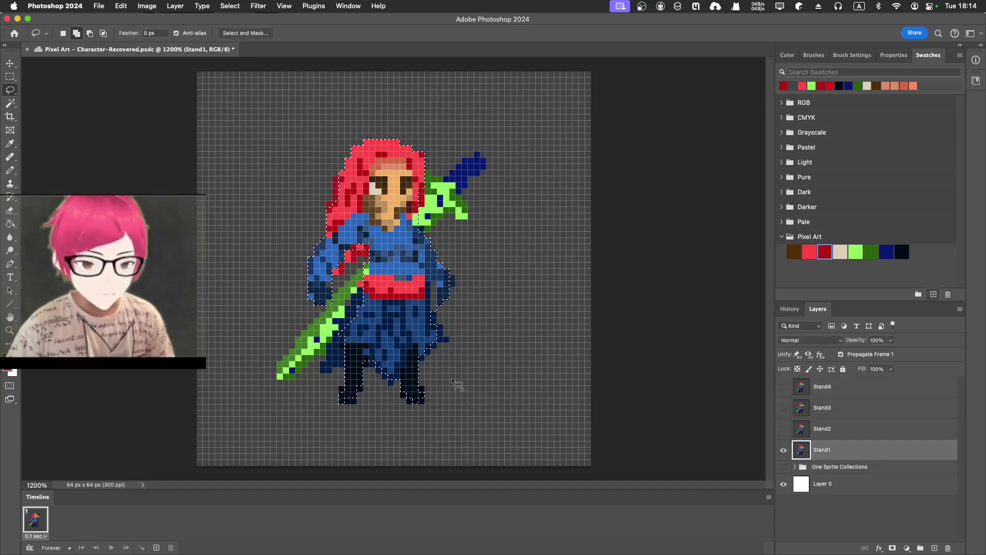
# Deselect, try Select > Subject on the swordswoman, then drop that selection with Cmd+D.
pyautogui.click(272, 178)
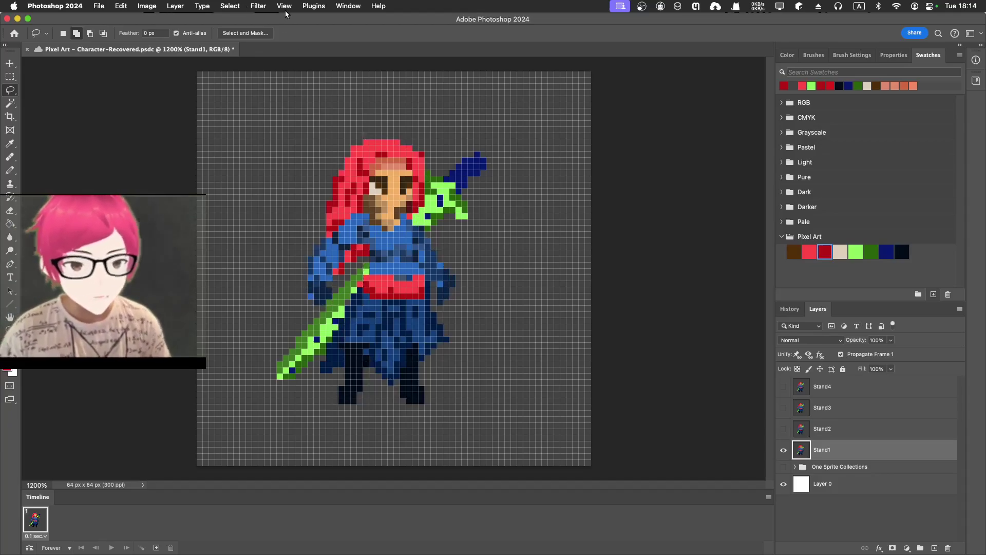
pyautogui.click(246, 5)
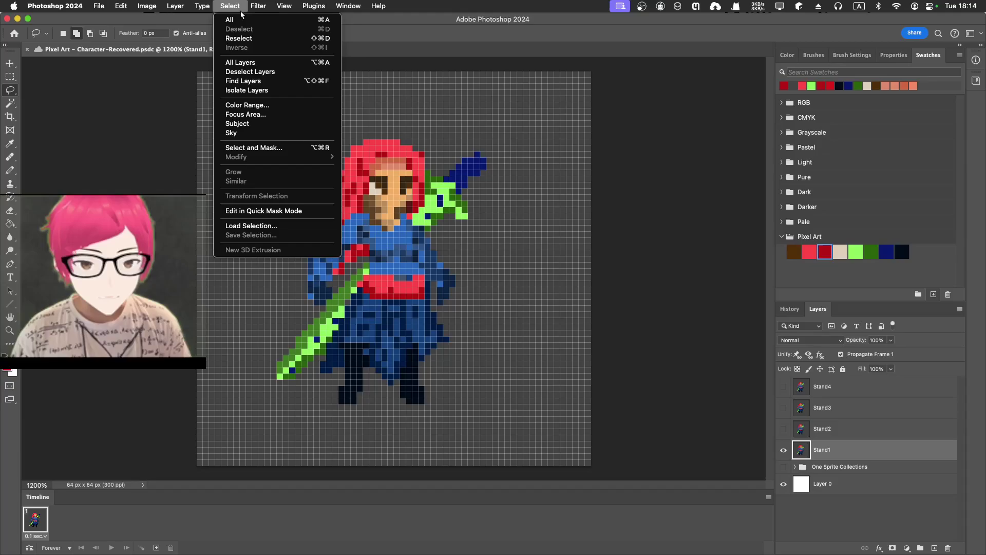
pyautogui.click(266, 117)
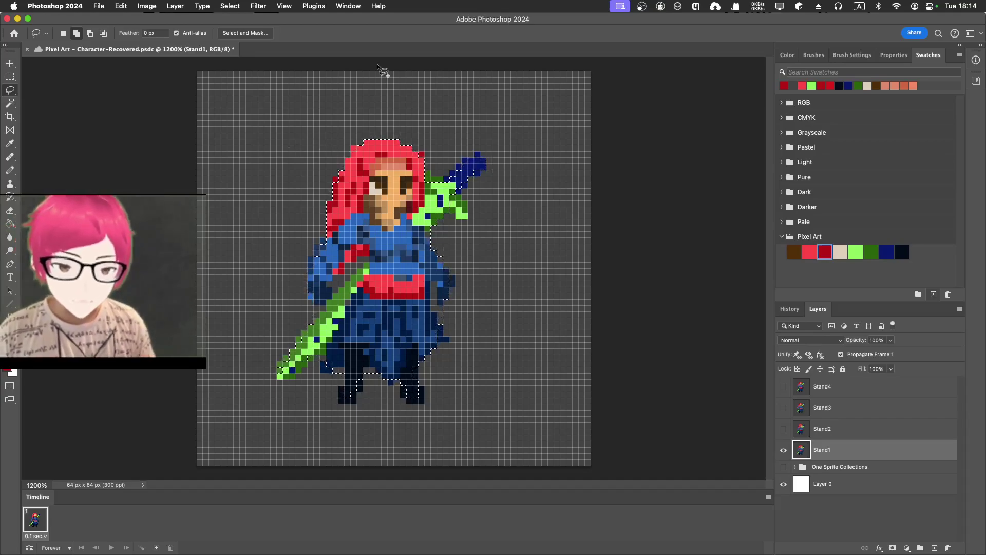
pyautogui.press('super+d')
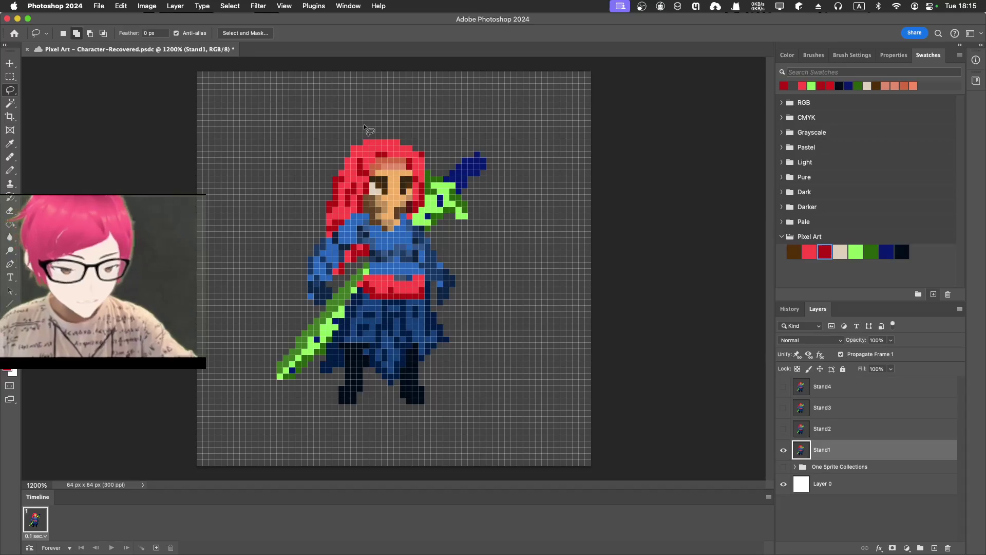
# Lasso loosely around the character, invert the selection, and delete the gray pixels outside it.
pyautogui.moveTo(366, 127)
pyautogui.mouseDown()
pyautogui.moveTo(347, 138)
pyautogui.moveTo(315, 214)
pyautogui.moveTo(294, 285)
pyautogui.moveTo(302, 310)
pyautogui.moveTo(267, 384)
pyautogui.moveTo(306, 397)
pyautogui.moveTo(332, 428)
pyautogui.moveTo(386, 406)
pyautogui.moveTo(436, 413)
pyautogui.moveTo(500, 135)
pyautogui.moveTo(366, 128)
pyautogui.mouseUp()
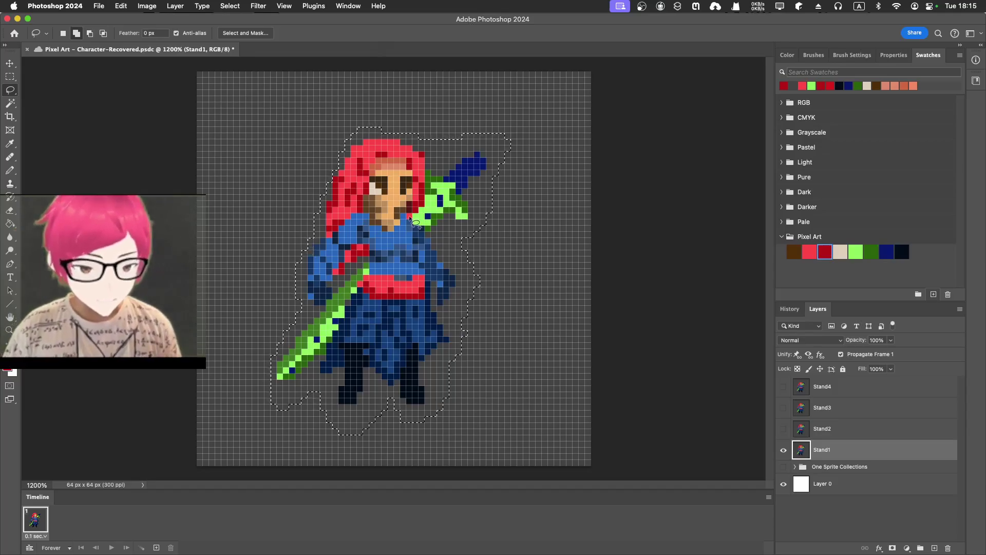
pyautogui.rightClick(412, 215)
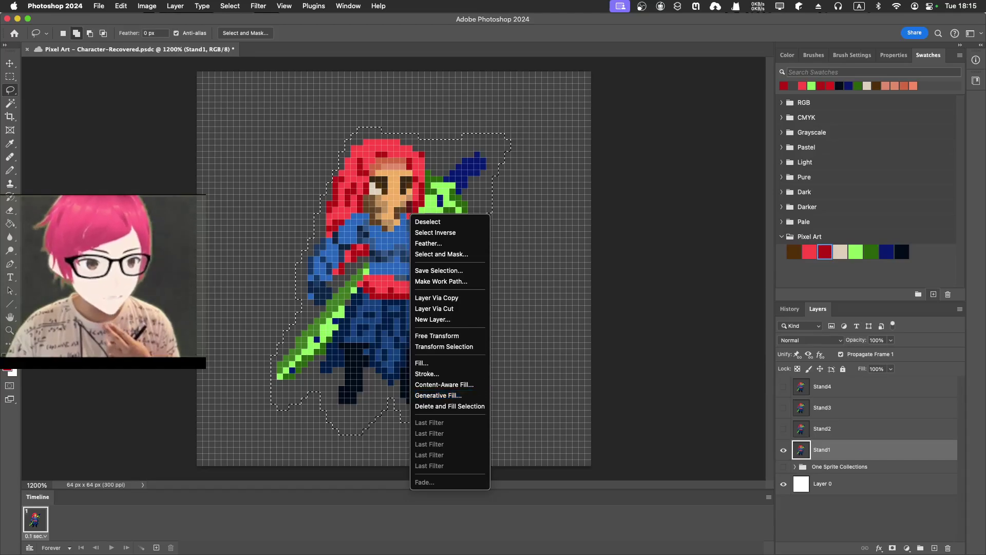
pyautogui.press('super+d')
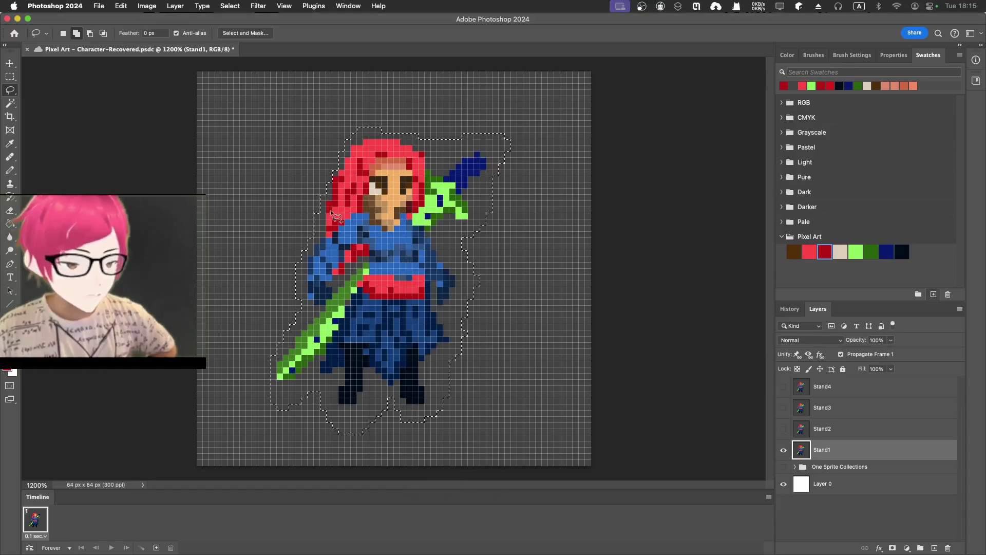
pyautogui.press('super+z')
pyautogui.rightClick(356, 205)
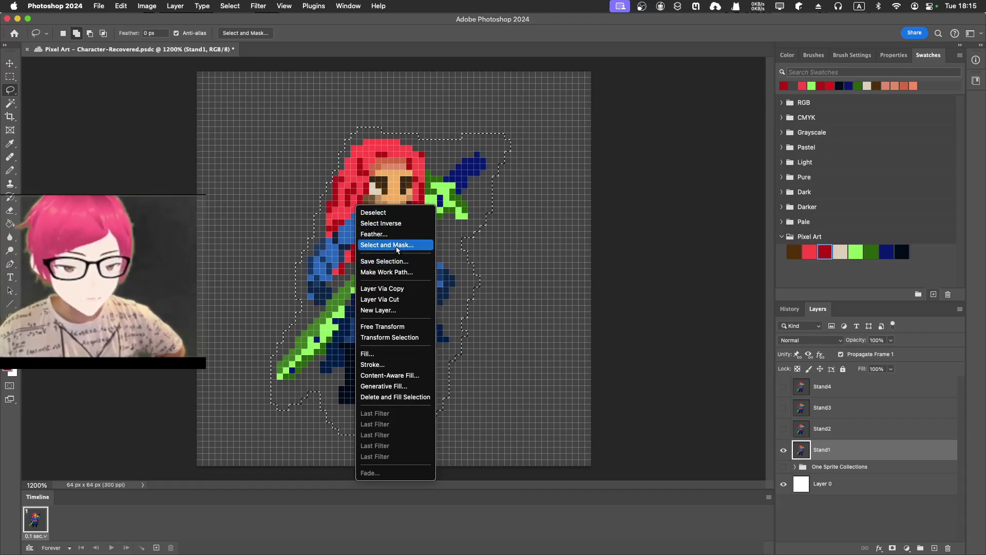
pyautogui.click(386, 224)
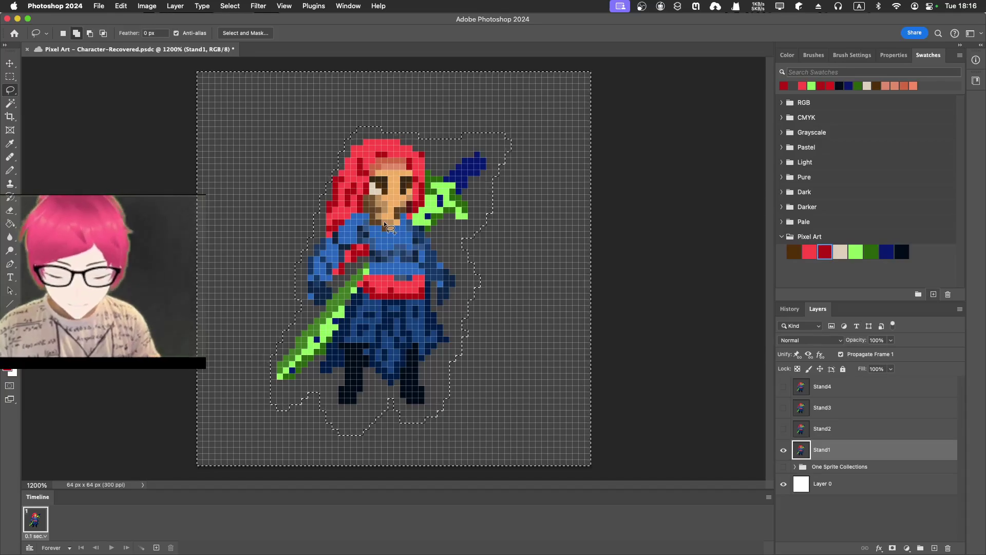
pyautogui.press('Delete')
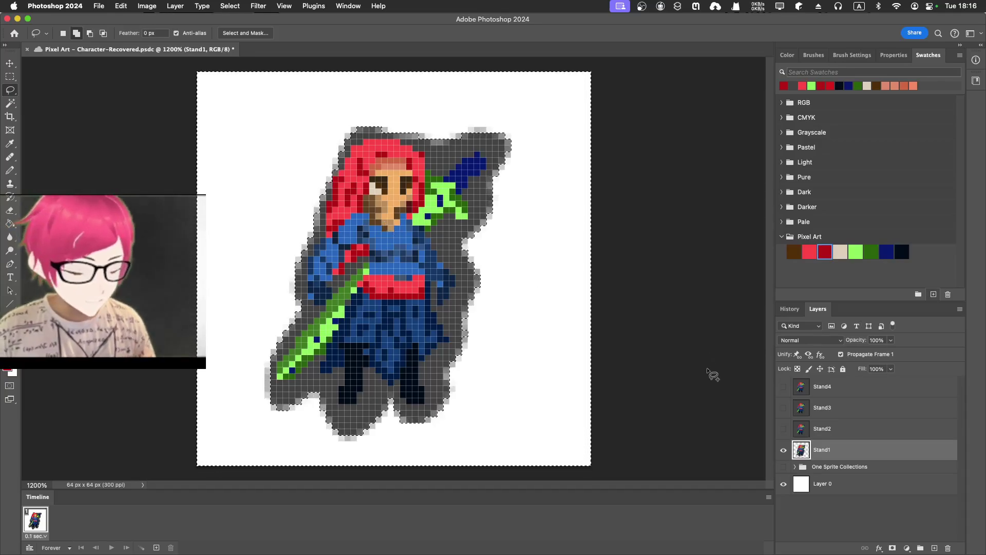
# Switch to Layer 0 and sample the gray background colour with the eyedropper.
pyautogui.hotkey('alt', ',')
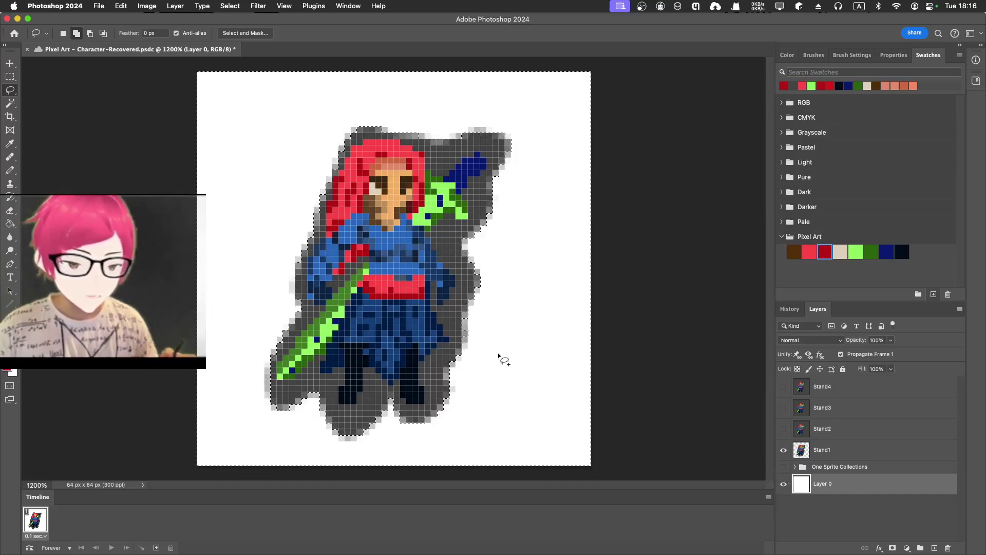
pyautogui.press('i')
pyautogui.click(456, 300)
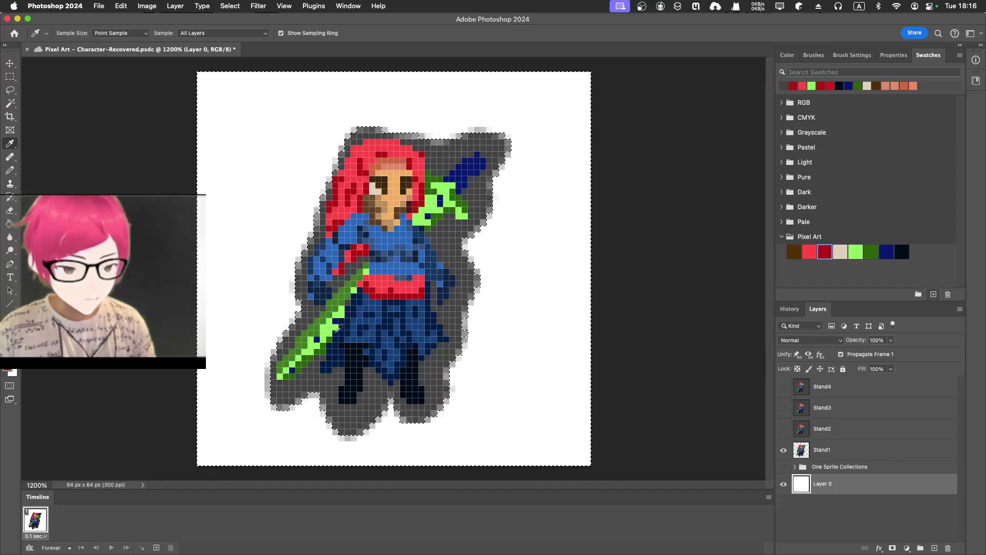
# Fill Layer 0's white background with gray, check it by toggling Stand1, then deselect.
pyautogui.press('g')
pyautogui.click(207, 276)
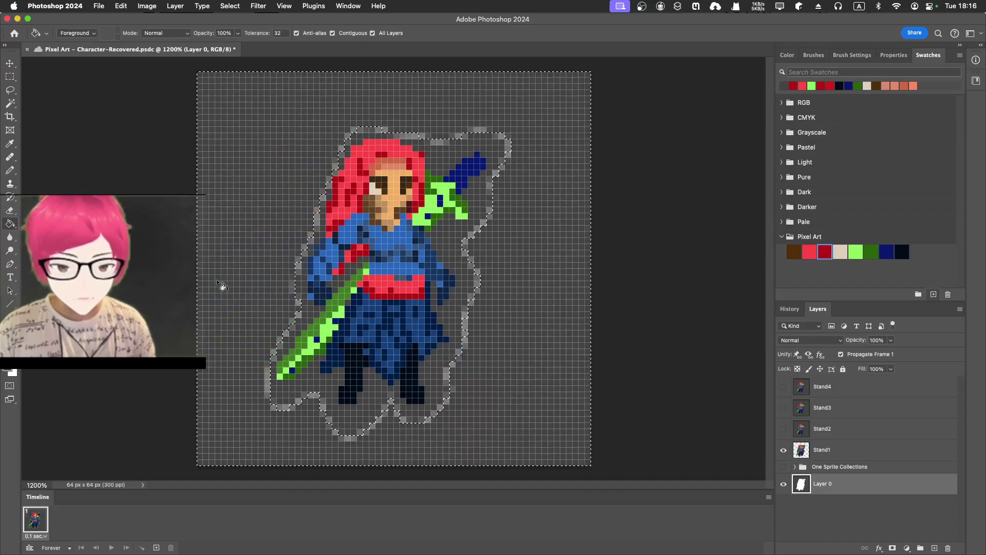
pyautogui.click(783, 450)
pyautogui.click(783, 450)
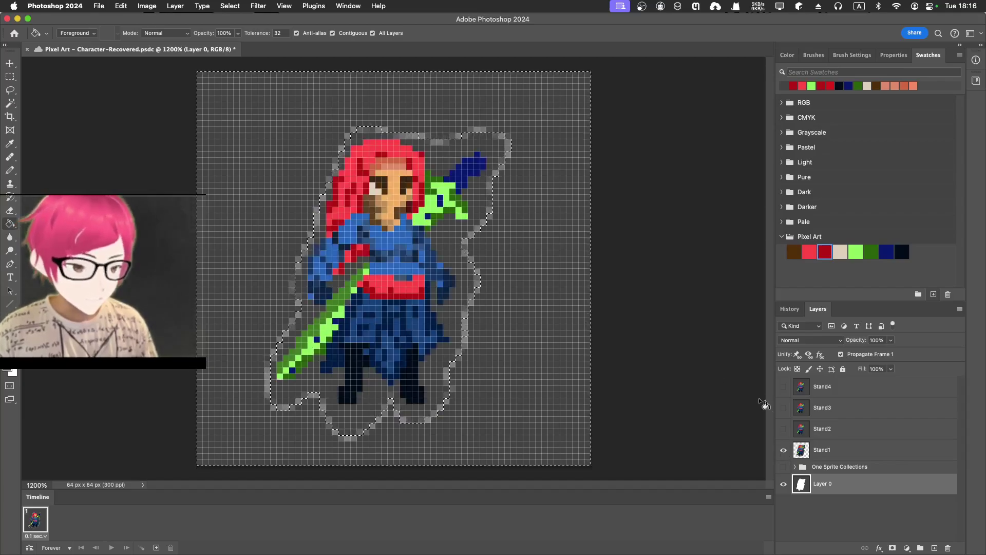
pyautogui.press('super+d')
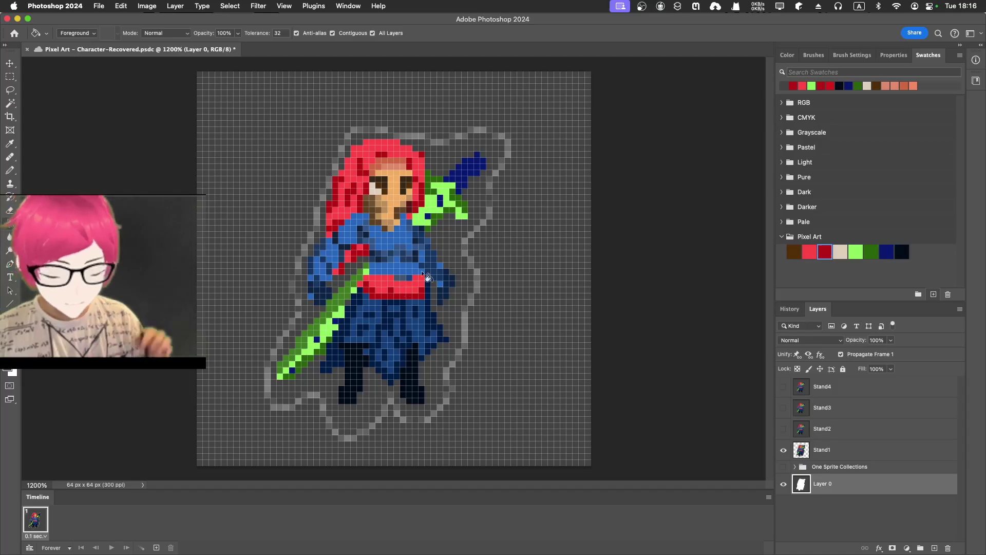
# Switch from the Paint Bucket to the Eraser tool.
pyautogui.scroll(5, 421, 270)
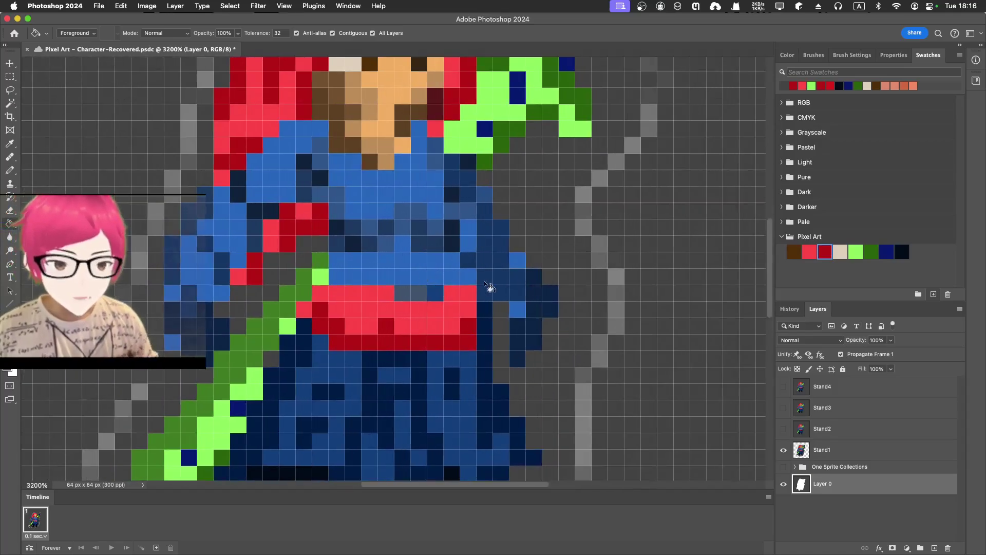
pyautogui.scroll(-10, 489, 267)
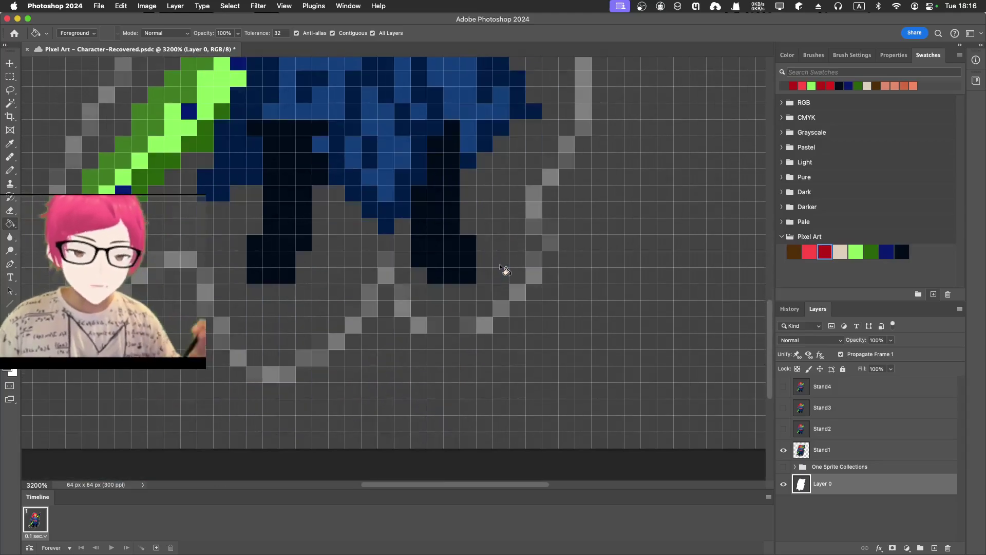
pyautogui.scroll(2, 499, 263)
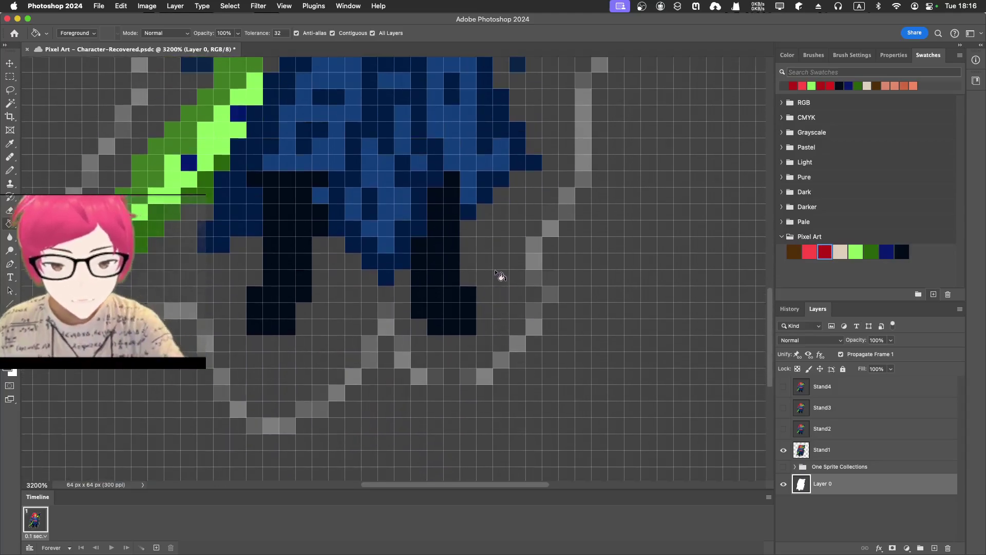
pyautogui.press('e')
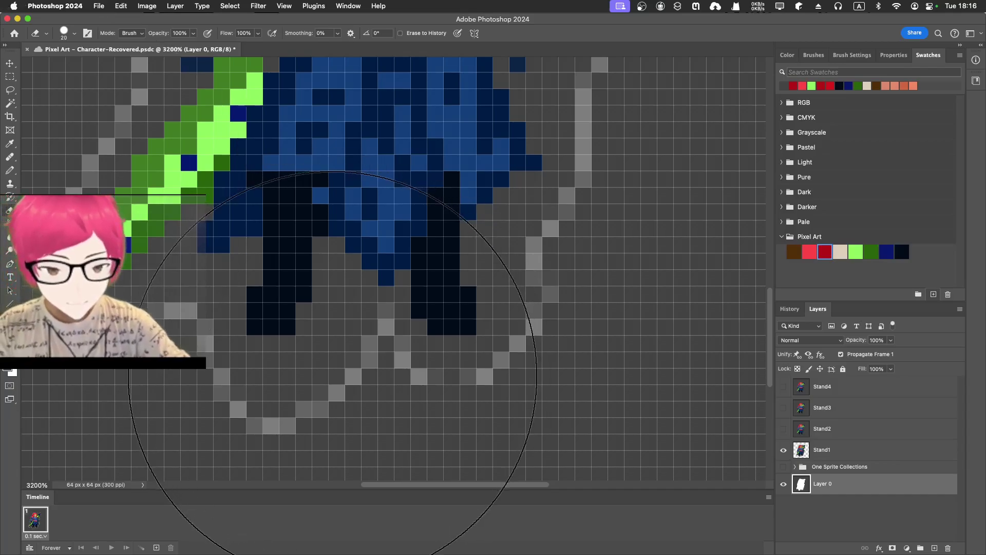
# Set the Eraser to Pencil mode with a 1-pixel size.
pyautogui.press('[')
pyautogui.press('[')
pyautogui.press('[')
pyautogui.press('[')
pyautogui.press('[')
pyautogui.press('[')
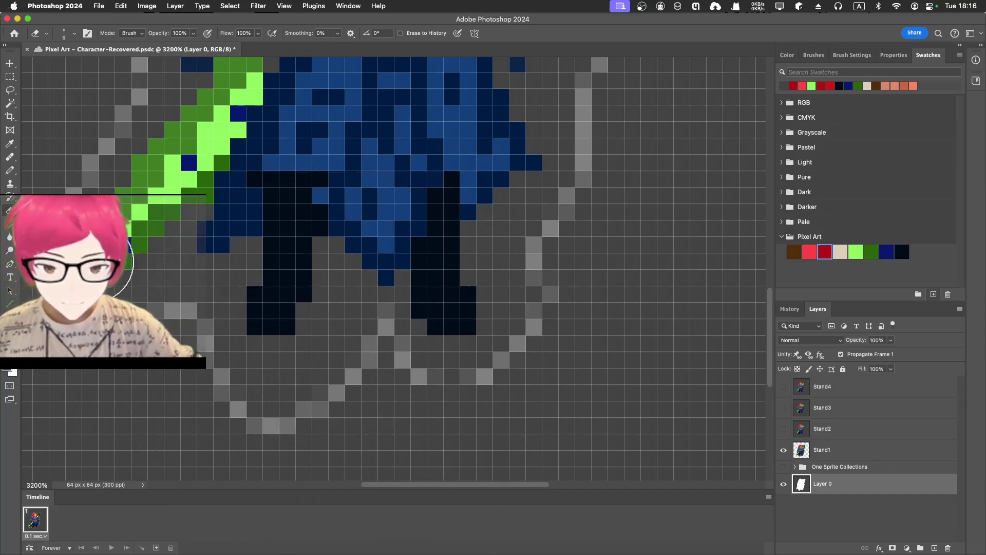
pyautogui.click(75, 34)
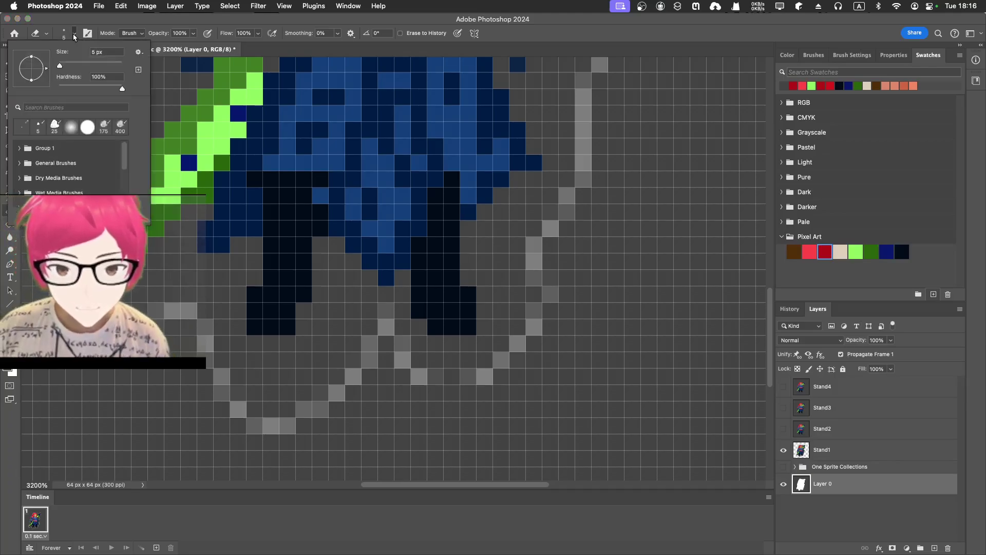
pyautogui.click(75, 35)
pyautogui.click(132, 33)
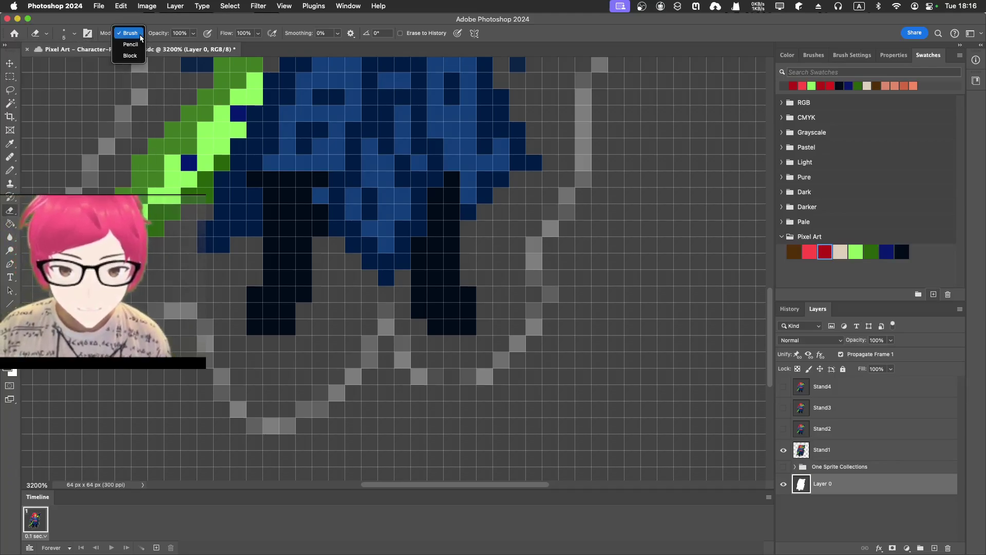
pyautogui.click(131, 45)
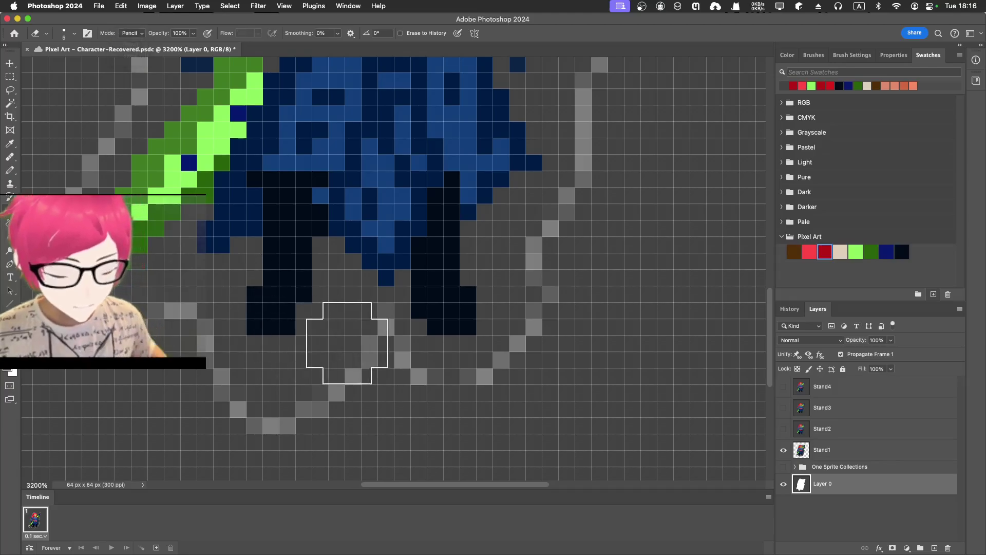
pyautogui.press('[')
pyautogui.press('[')
pyautogui.press('[')
pyautogui.press('[')
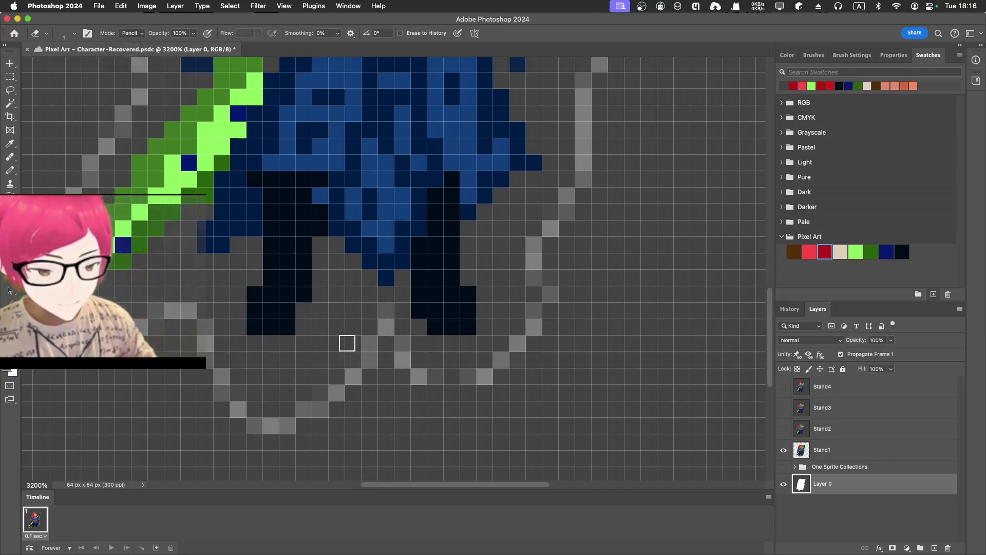
# Erase grey outline pixels on the right side, undoing strokes made on the wrong layer.
pyautogui.click(534, 310)
pyautogui.click(517, 343)
pyautogui.click(501, 359)
pyautogui.moveTo(534, 261); pyautogui.dragTo(551, 277)
pyautogui.click(485, 376)
pyautogui.moveTo(483, 390); pyautogui.dragTo(452, 393)
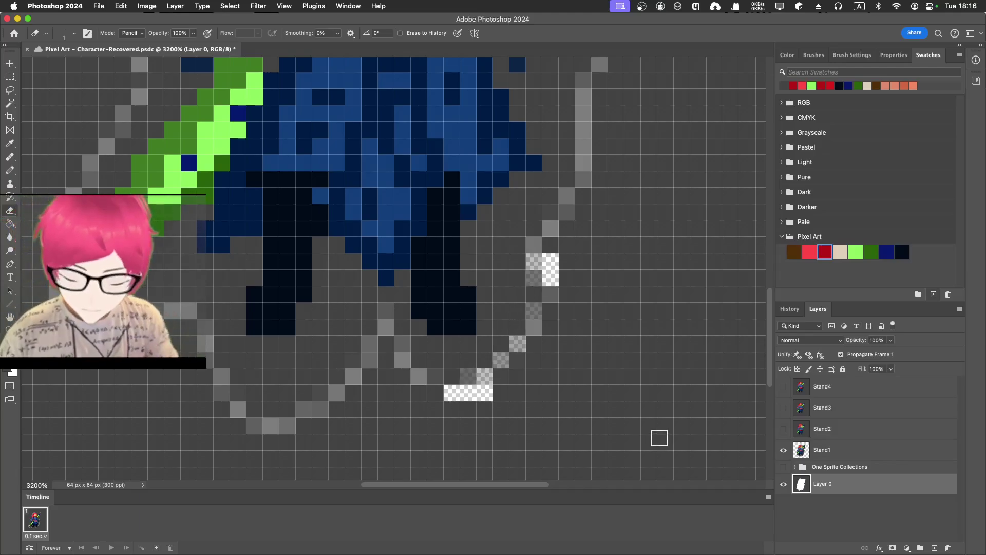
pyautogui.press('super+z')
# Erase a diagonal run of grey outline pixels on Stand1, then select Layer 0 and hide Stand1.
pyautogui.click(813, 450)
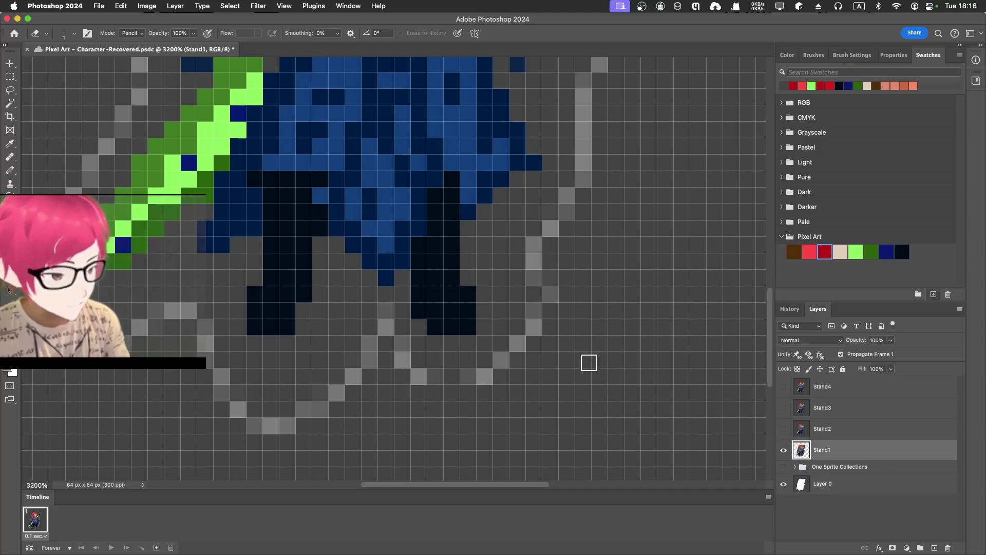
pyautogui.moveTo(535, 294); pyautogui.dragTo(469, 376)
pyautogui.click(534, 278)
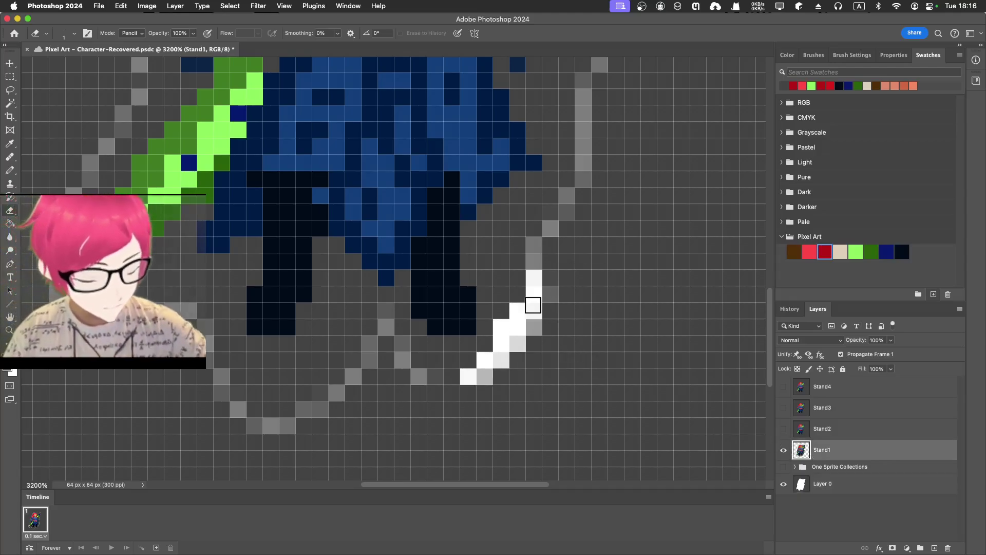
pyautogui.click(803, 484)
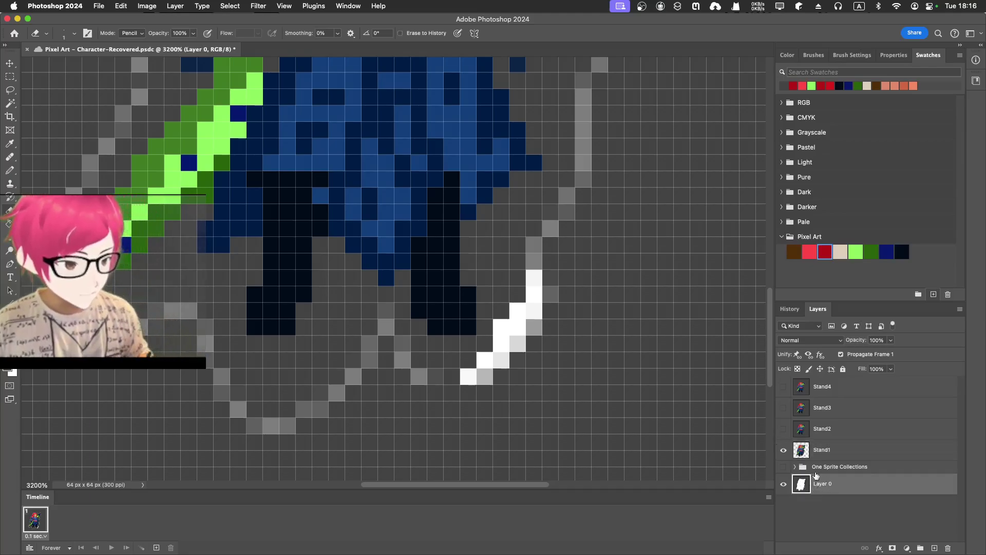
pyautogui.click(784, 449)
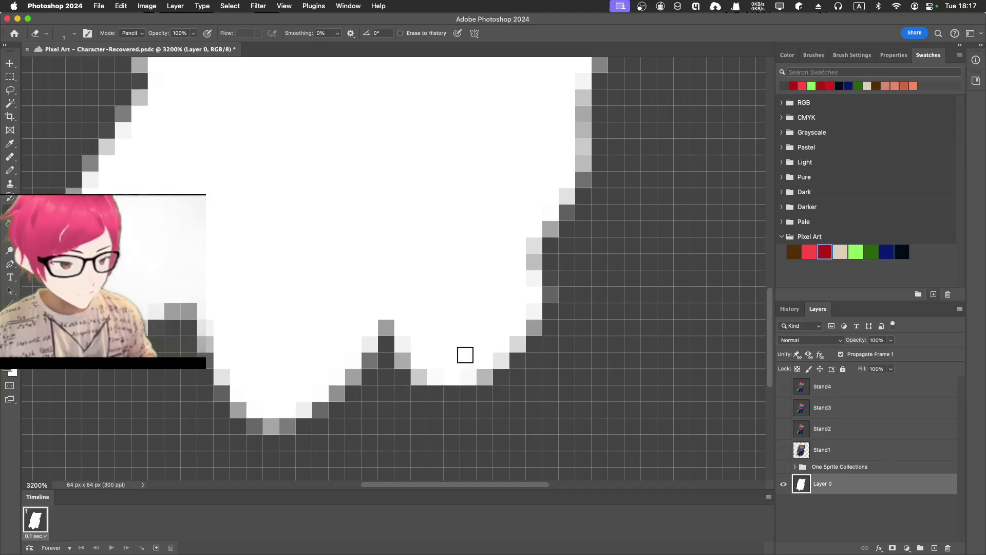
# Zoom out to the whole 64x64 canvas and fill Layer 0's white shape with dark grey.
pyautogui.press('super+minus')
pyautogui.press('super+minus')
pyautogui.press('super+minus')
pyautogui.press('super+minus')
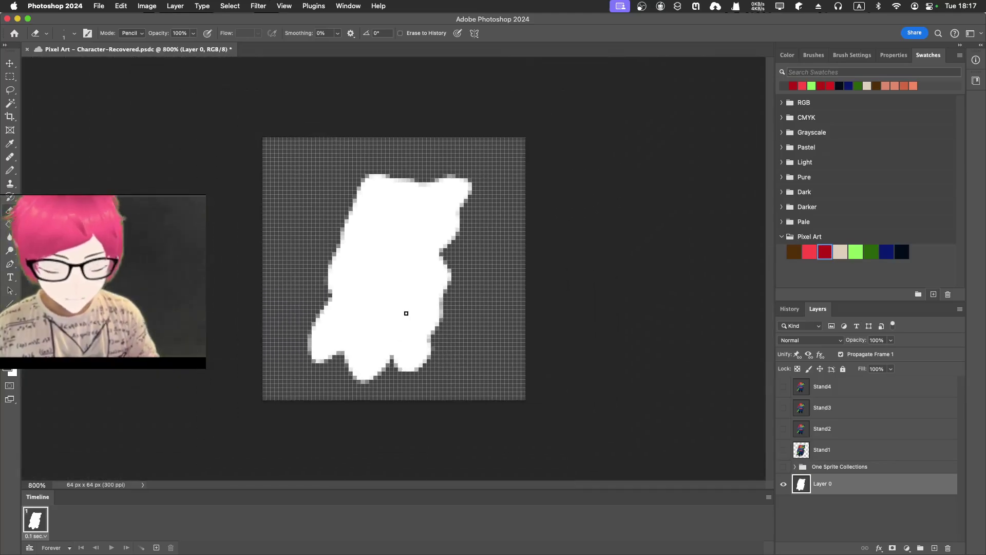
pyautogui.press('g')
pyautogui.click(361, 284)
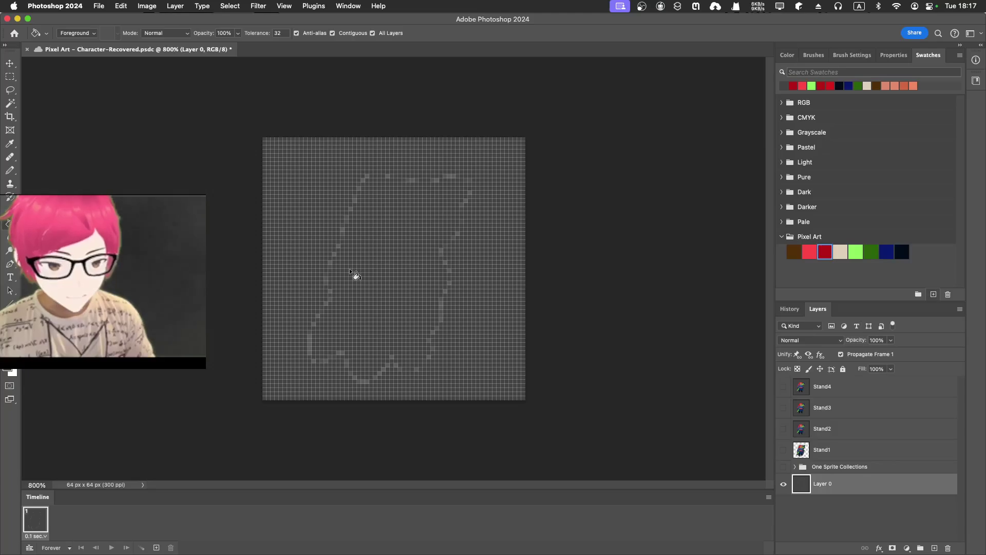
# Paint leftover outline pixels with the sampled grey using a 10-pixel pencil, then show Stand1.
pyautogui.press('b')
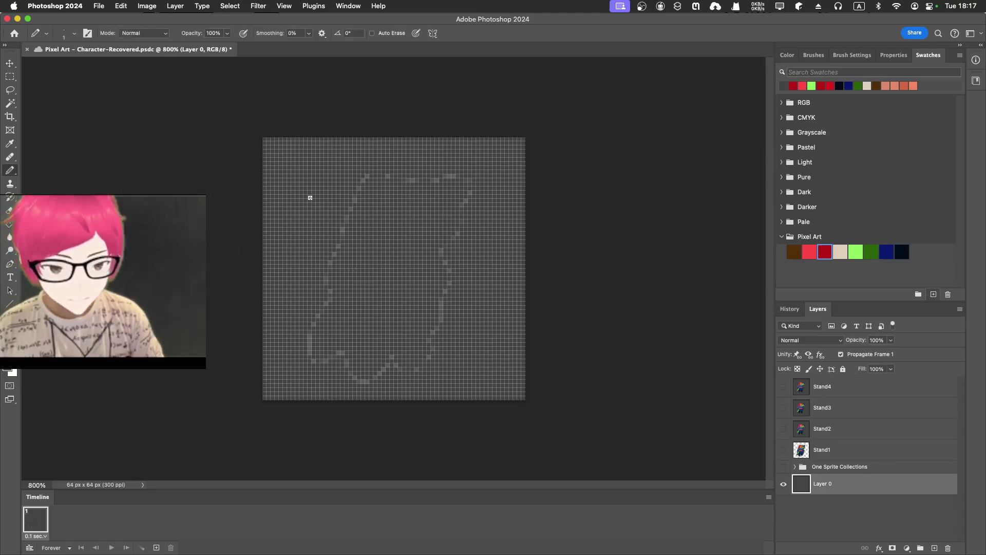
pyautogui.press('i')
pyautogui.click(309, 197)
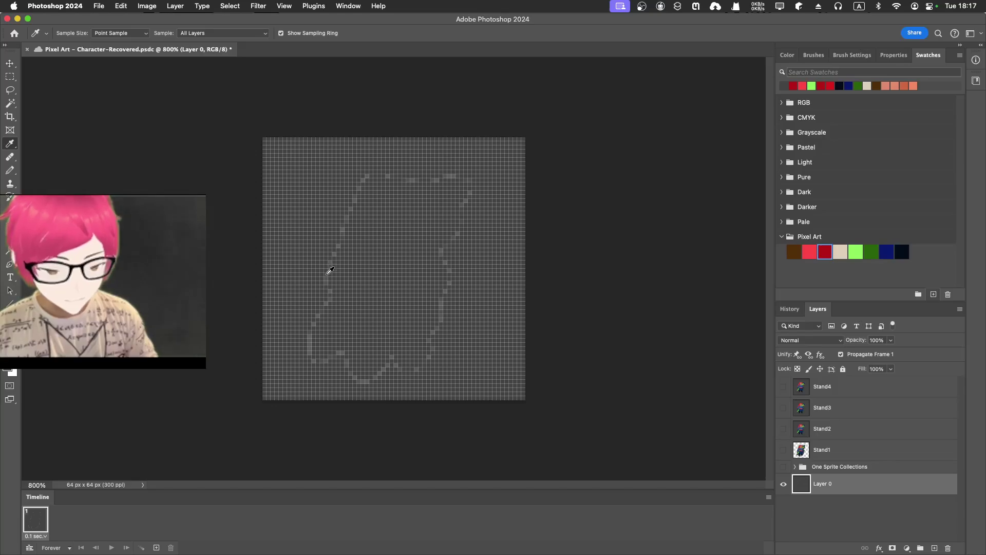
pyautogui.press('b')
pyautogui.press(']')
pyautogui.press(']')
pyautogui.press(']')
pyautogui.press(']')
pyautogui.press(']')
pyautogui.press(']')
pyautogui.press(']')
pyautogui.press(']')
pyautogui.moveTo(324, 271)
pyautogui.mouseDown()
pyautogui.moveTo(371, 167)
pyautogui.moveTo(325, 290)
pyautogui.moveTo(423, 289)
pyautogui.moveTo(430, 332)
pyautogui.moveTo(461, 266)
pyautogui.moveTo(451, 223)
pyautogui.moveTo(417, 208)
pyautogui.moveTo(406, 180)
pyautogui.mouseUp()
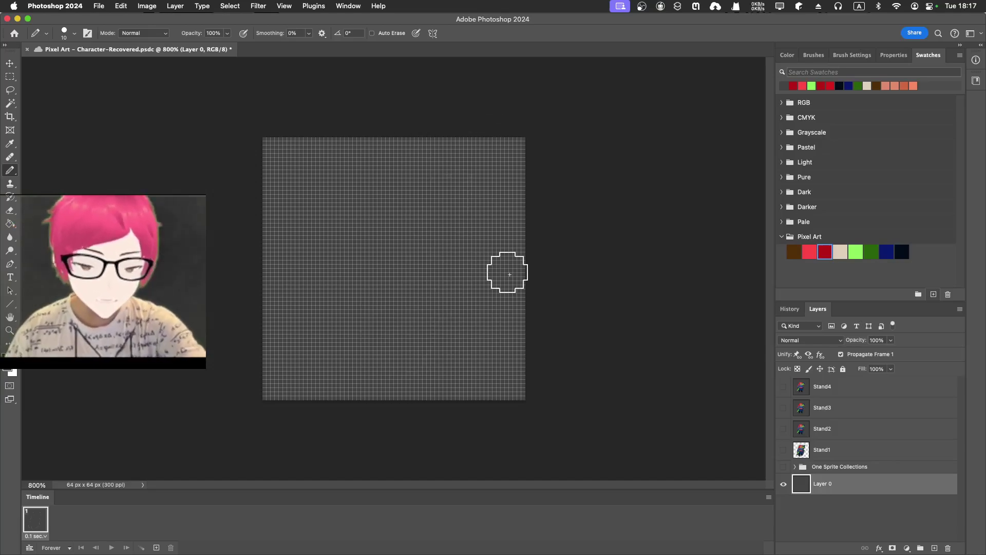
pyautogui.click(783, 450)
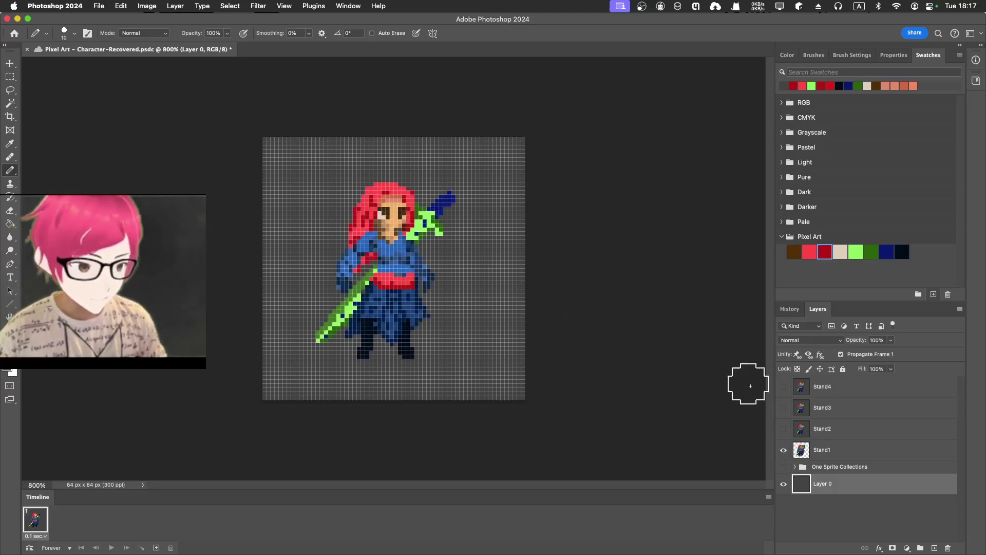
# Hide Layer 0 and erase Stand1's grey halo along the right edge and below the sword.
pyautogui.click(783, 484)
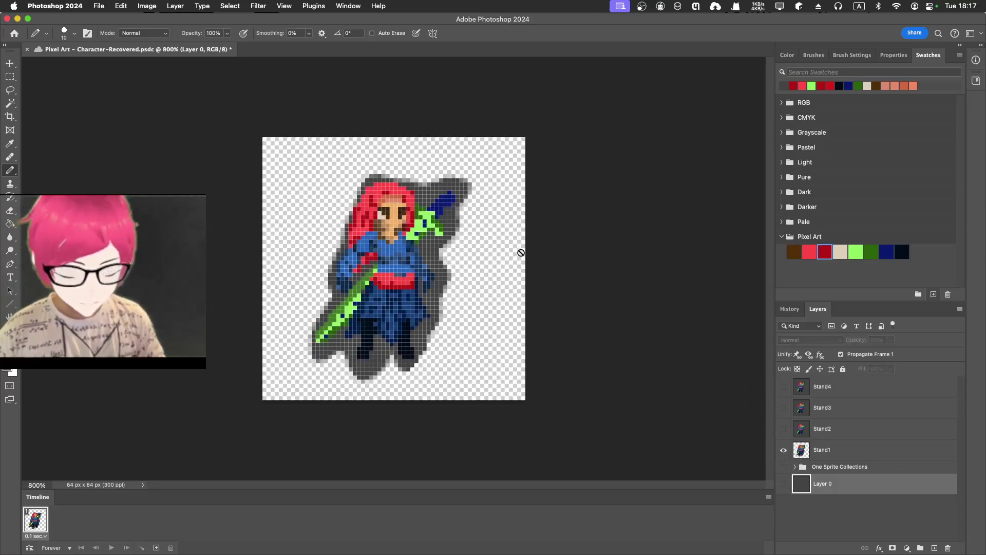
pyautogui.press('super+equal')
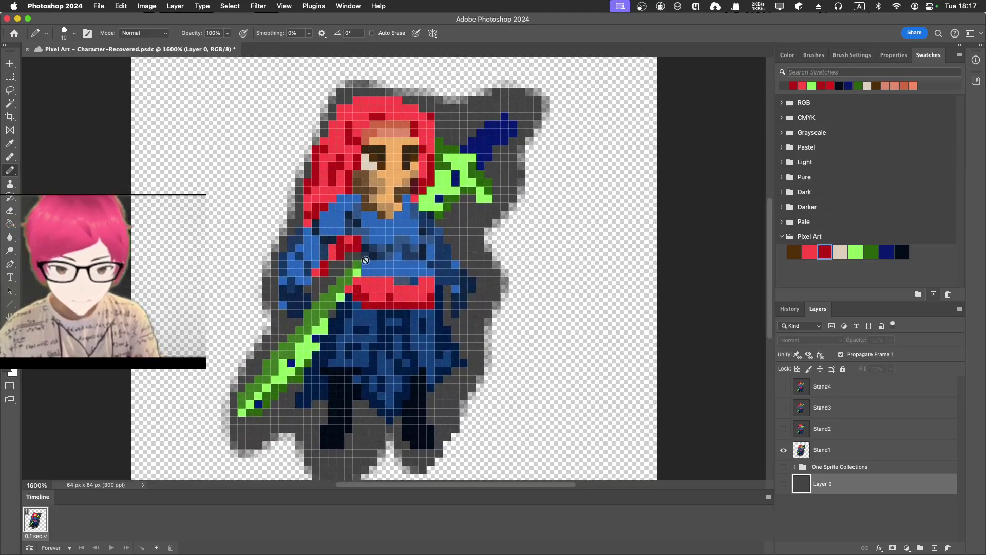
pyautogui.press('e')
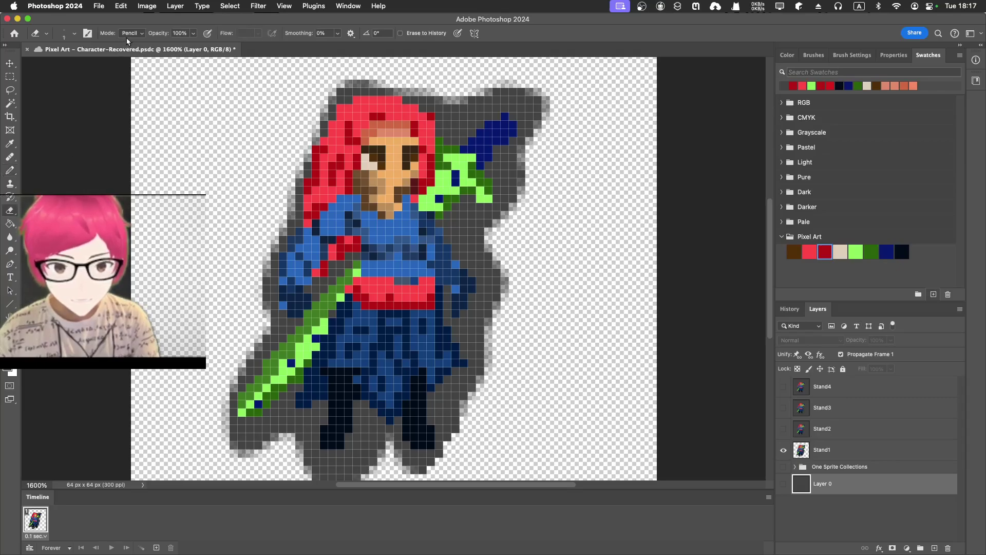
pyautogui.click(810, 445)
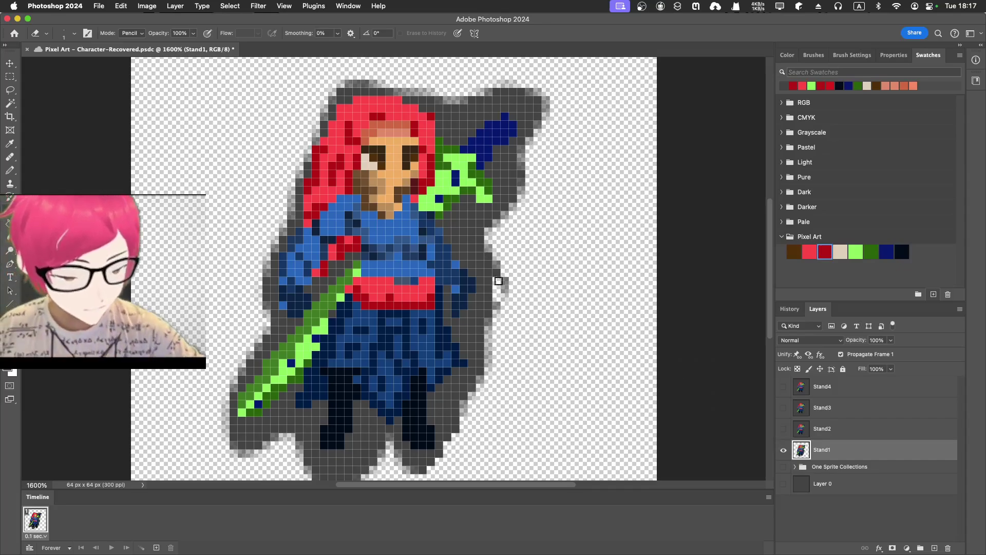
pyautogui.moveTo(499, 272)
pyautogui.mouseDown()
pyautogui.moveTo(464, 242)
pyautogui.moveTo(485, 260)
pyautogui.moveTo(489, 237)
pyautogui.moveTo(494, 268)
pyautogui.moveTo(459, 227)
pyautogui.moveTo(485, 227)
pyautogui.moveTo(506, 212)
pyautogui.moveTo(529, 175)
pyautogui.moveTo(519, 171)
pyautogui.moveTo(536, 161)
pyautogui.moveTo(545, 106)
pyautogui.moveTo(515, 82)
pyautogui.moveTo(493, 83)
pyautogui.moveTo(455, 111)
pyautogui.moveTo(431, 83)
pyautogui.moveTo(398, 70)
pyautogui.moveTo(348, 70)
pyautogui.mouseUp()
pyautogui.press(']')
pyautogui.press(']')
pyautogui.press(']')
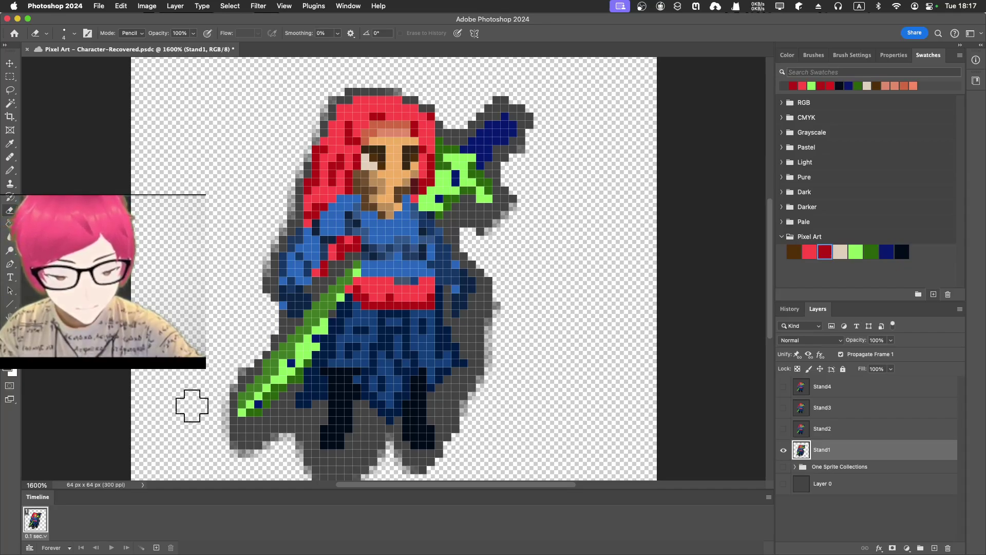
pyautogui.moveTo(190, 408)
pyautogui.mouseDown()
pyautogui.moveTo(202, 442)
pyautogui.moveTo(242, 460)
pyautogui.moveTo(276, 432)
pyautogui.moveTo(320, 427)
pyautogui.mouseUp()
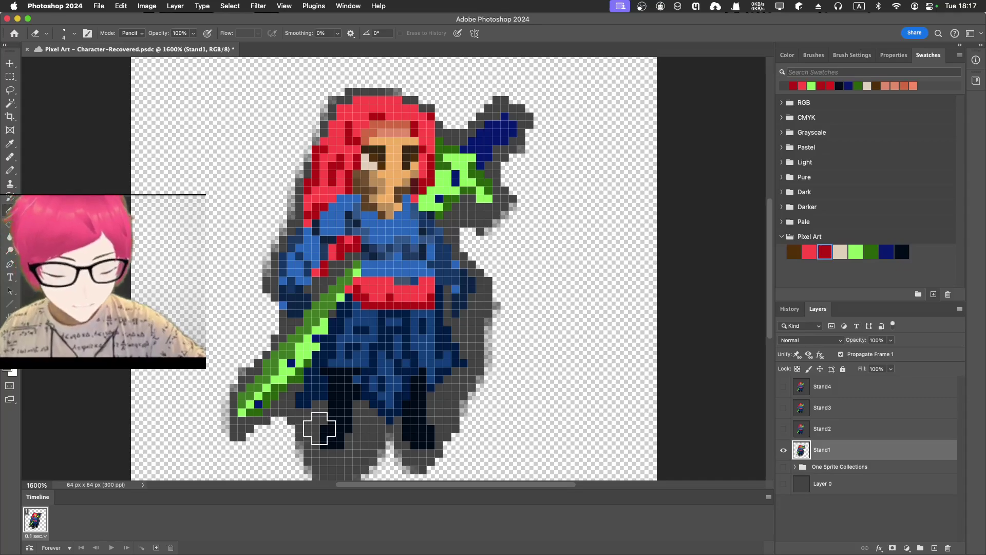
# Erase the grey halo under both feet, beside the hair and around the green hilt with a 2-pixel eraser.
pyautogui.scroll(-5, 320, 428)
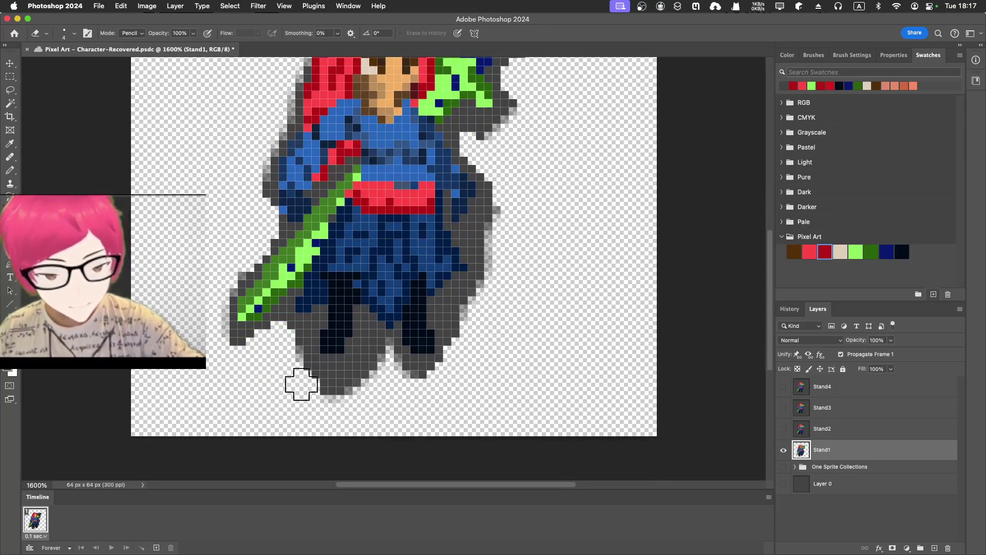
pyautogui.moveTo(304, 386)
pyautogui.mouseDown()
pyautogui.moveTo(334, 397)
pyautogui.moveTo(359, 385)
pyautogui.moveTo(372, 357)
pyautogui.moveTo(386, 389)
pyautogui.moveTo(414, 387)
pyautogui.moveTo(460, 359)
pyautogui.moveTo(461, 302)
pyautogui.moveTo(503, 180)
pyautogui.mouseUp()
pyautogui.scroll(-1, 504, 177)
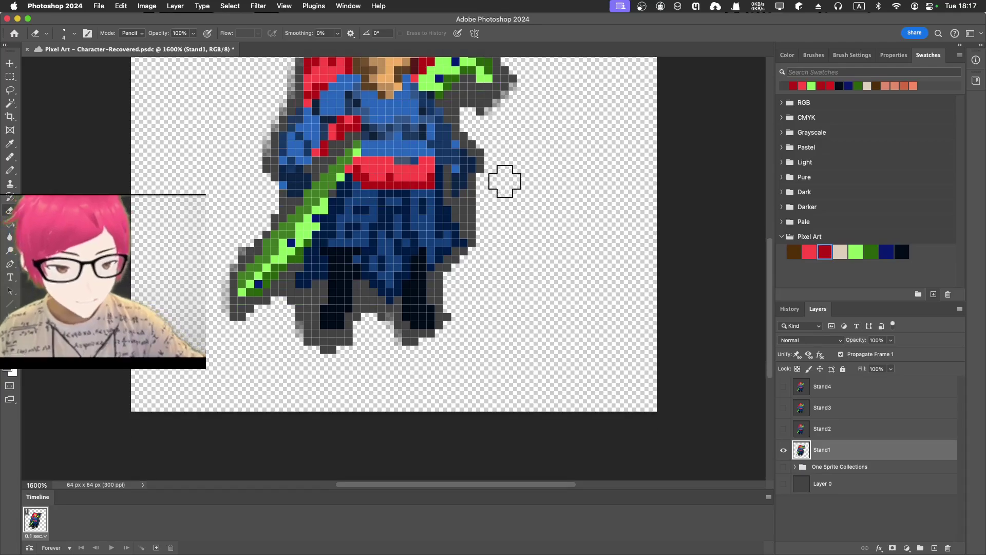
pyautogui.scroll(5, 504, 181)
pyautogui.scroll(4, 506, 193)
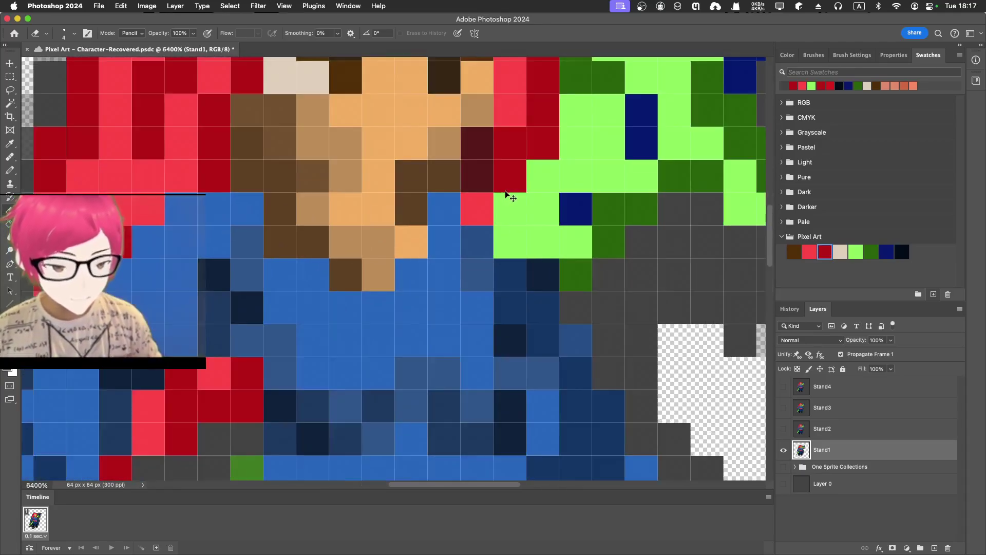
pyautogui.scroll(-4, 506, 193)
pyautogui.scroll(2, 517, 122)
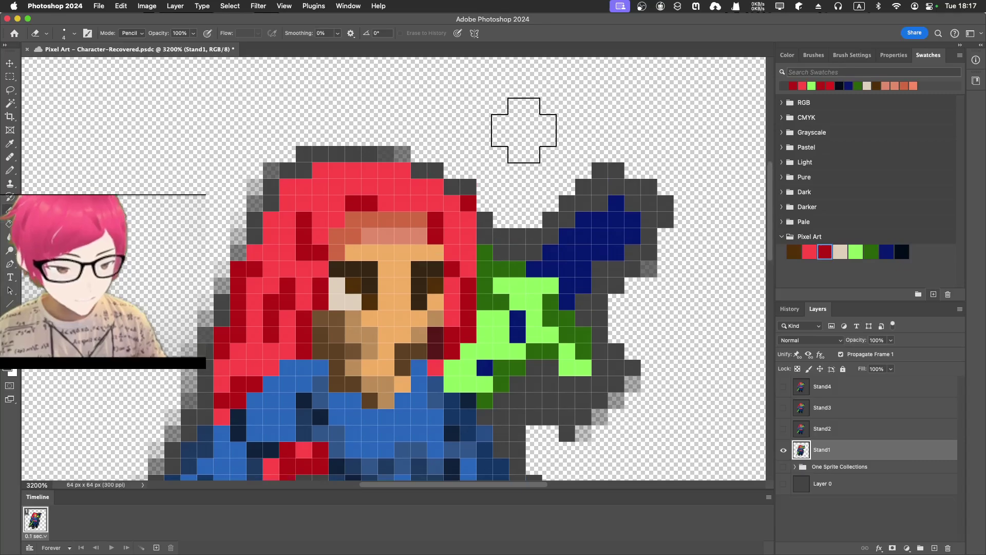
pyautogui.press('[')
pyautogui.press('[')
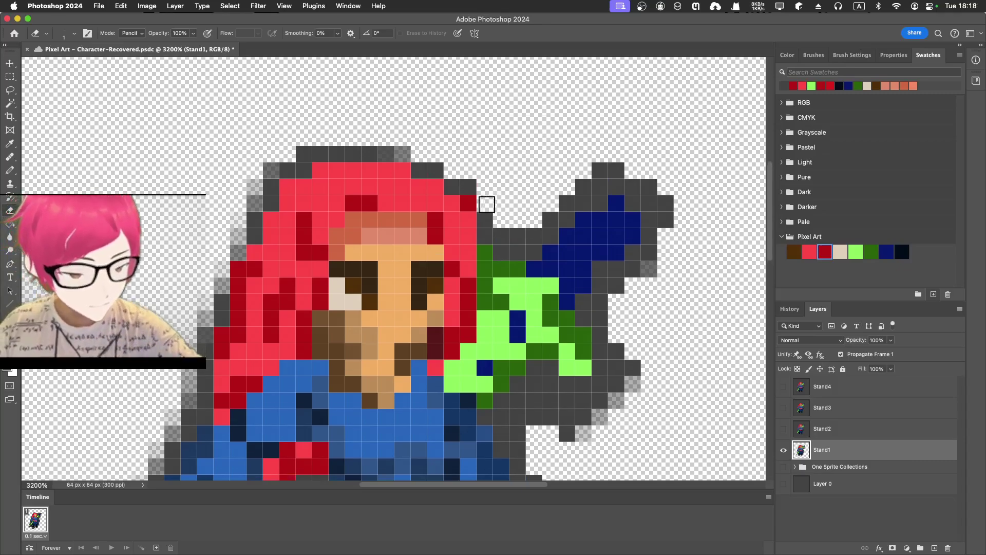
pyautogui.click(489, 236)
pyautogui.moveTo(500, 238)
pyautogui.mouseDown()
pyautogui.moveTo(523, 235)
pyautogui.moveTo(531, 244)
pyautogui.moveTo(570, 197)
pyautogui.moveTo(592, 195)
pyautogui.moveTo(601, 170)
pyautogui.moveTo(665, 198)
pyautogui.moveTo(652, 266)
pyautogui.moveTo(637, 254)
pyautogui.moveTo(635, 271)
pyautogui.moveTo(605, 273)
pyautogui.moveTo(614, 282)
pyautogui.moveTo(589, 307)
pyautogui.moveTo(605, 329)
pyautogui.moveTo(602, 396)
pyautogui.moveTo(621, 393)
pyautogui.moveTo(612, 336)
pyautogui.moveTo(626, 361)
pyautogui.mouseUp()
pyautogui.moveTo(604, 393)
pyautogui.mouseDown()
pyautogui.moveTo(550, 388)
pyautogui.moveTo(540, 371)
pyautogui.moveTo(491, 417)
pyautogui.moveTo(504, 427)
pyautogui.moveTo(542, 398)
pyautogui.moveTo(590, 402)
pyautogui.moveTo(580, 417)
pyautogui.moveTo(546, 418)
pyautogui.moveTo(560, 435)
pyautogui.mouseUp()
# Save, then erase grey outline pixels along the right edge, beside the legs, below the feet and between the legs.
pyautogui.press('super+s')
pyautogui.scroll(-5, 529, 403)
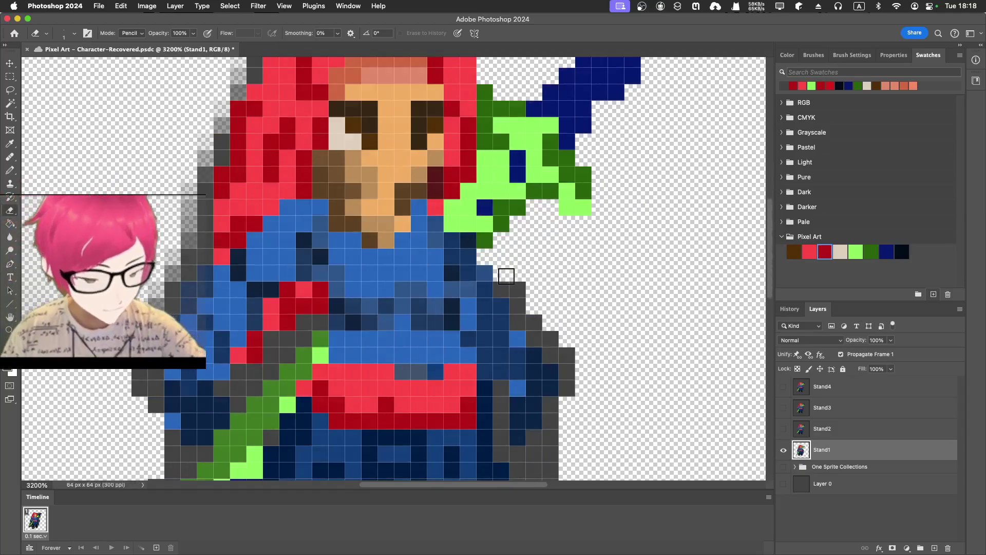
pyautogui.moveTo(503, 287)
pyautogui.mouseDown()
pyautogui.moveTo(519, 319)
pyautogui.moveTo(563, 351)
pyautogui.moveTo(569, 396)
pyautogui.mouseUp()
pyautogui.scroll(-5, 550, 422)
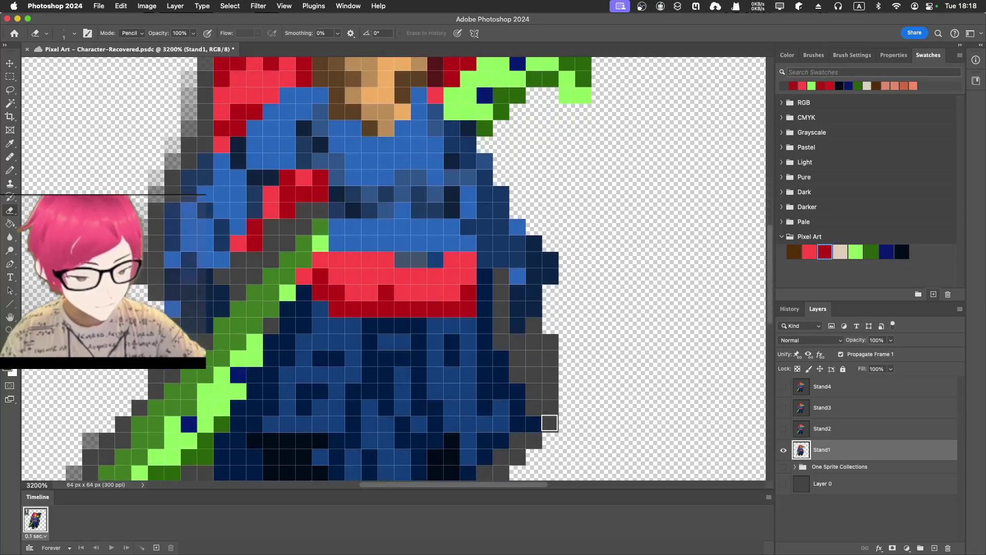
pyautogui.moveTo(553, 318)
pyautogui.mouseDown()
pyautogui.moveTo(557, 399)
pyautogui.moveTo(535, 371)
pyautogui.moveTo(536, 307)
pyautogui.moveTo(533, 324)
pyautogui.moveTo(518, 341)
pyautogui.mouseUp()
pyautogui.moveTo(503, 301)
pyautogui.mouseDown()
pyautogui.moveTo(502, 316)
pyautogui.moveTo(501, 268)
pyautogui.mouseUp()
pyautogui.scroll(-5, 497, 262)
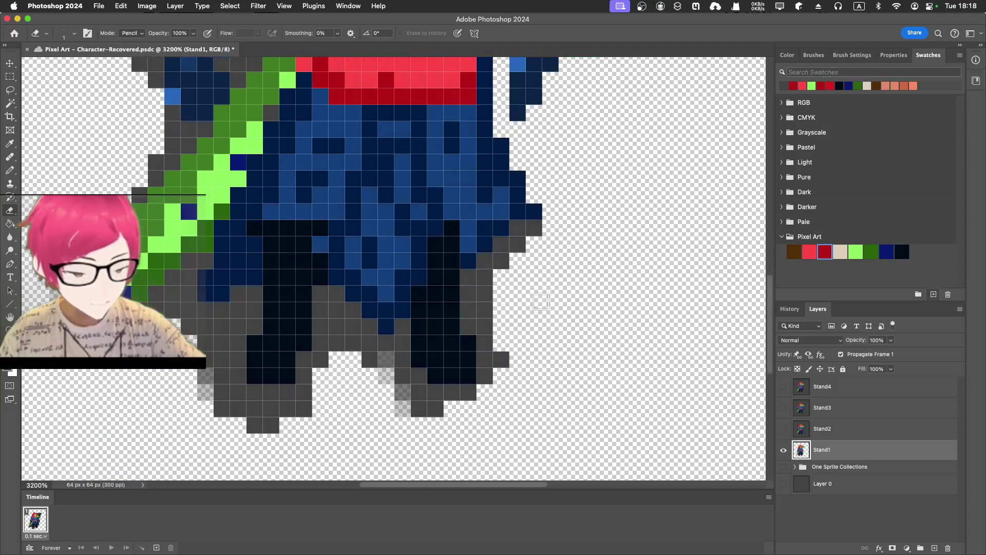
pyautogui.moveTo(545, 229)
pyautogui.mouseDown()
pyautogui.moveTo(528, 226)
pyautogui.moveTo(508, 255)
pyautogui.moveTo(488, 263)
pyautogui.moveTo(483, 353)
pyautogui.moveTo(498, 356)
pyautogui.moveTo(469, 323)
pyautogui.moveTo(468, 300)
pyautogui.moveTo(483, 288)
pyautogui.mouseUp()
pyautogui.moveTo(483, 397)
pyautogui.mouseDown()
pyautogui.moveTo(411, 392)
pyautogui.moveTo(412, 404)
pyautogui.moveTo(447, 412)
pyautogui.moveTo(407, 410)
pyautogui.moveTo(419, 395)
pyautogui.moveTo(403, 330)
pyautogui.mouseUp()
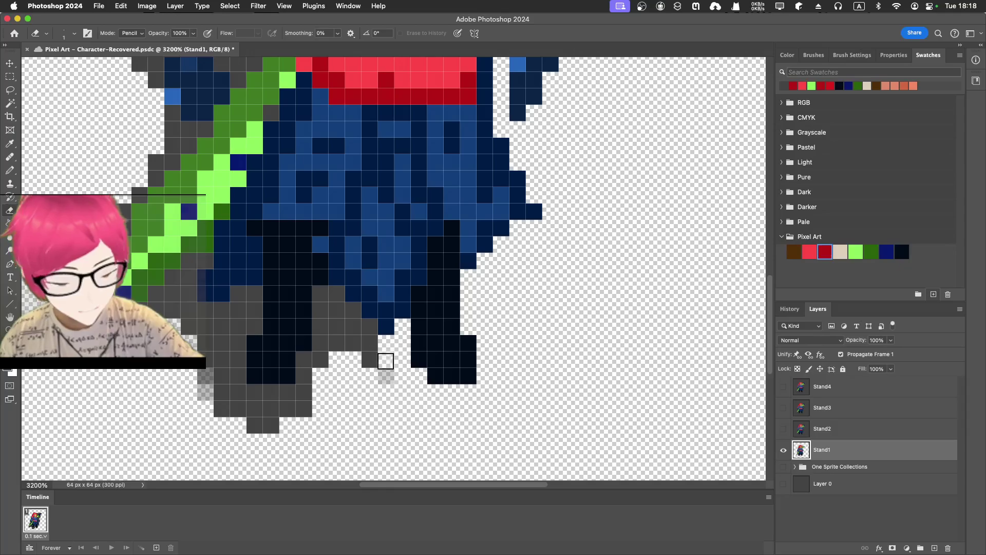
pyautogui.moveTo(380, 365)
pyautogui.mouseDown()
pyautogui.moveTo(354, 315)
pyautogui.moveTo(351, 342)
pyautogui.moveTo(339, 341)
pyautogui.moveTo(328, 296)
pyautogui.moveTo(306, 408)
pyautogui.moveTo(281, 396)
pyautogui.moveTo(271, 424)
pyautogui.moveTo(261, 422)
pyautogui.moveTo(253, 392)
pyautogui.moveTo(200, 398)
pyautogui.moveTo(257, 409)
pyautogui.moveTo(227, 399)
pyautogui.moveTo(235, 377)
pyautogui.moveTo(208, 367)
pyautogui.moveTo(232, 358)
pyautogui.moveTo(235, 345)
pyautogui.moveTo(204, 334)
pyautogui.moveTo(251, 324)
pyautogui.moveTo(242, 297)
pyautogui.mouseUp()
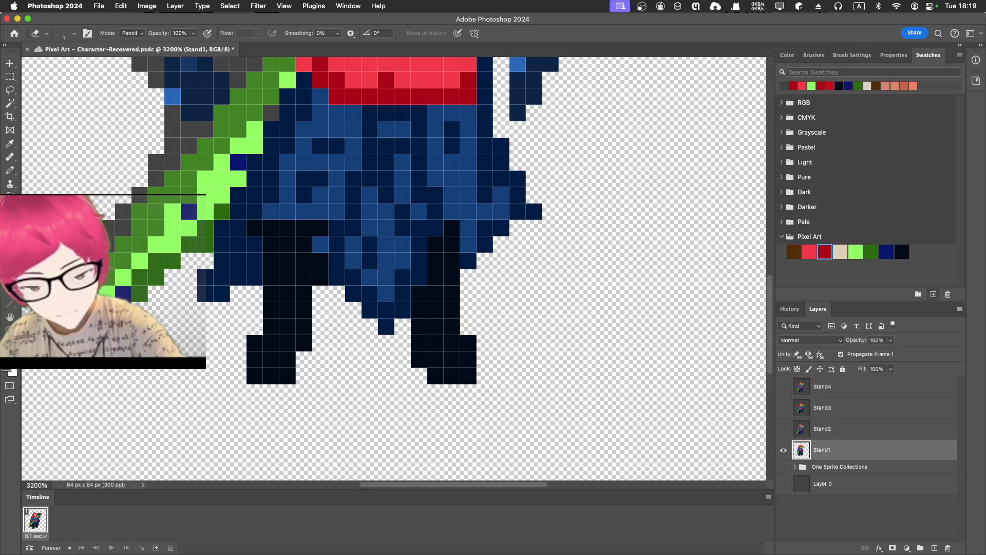
# Erase grey pixels beside the red sleeve, near the arm and down the figure's left edge.
pyautogui.scroll(-2, 393, 269)
pyautogui.scroll(5, 394, 269)
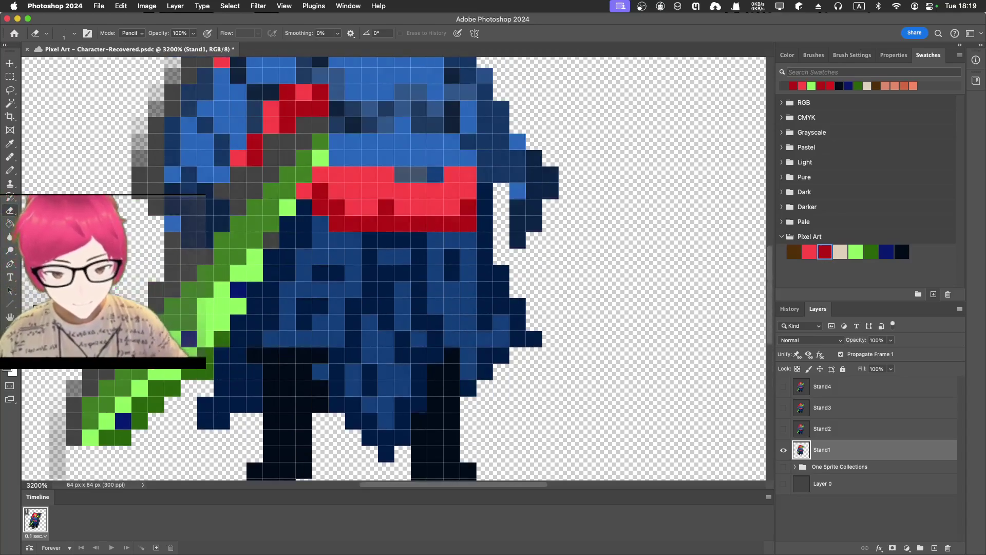
pyautogui.moveTo(48, 368)
pyautogui.mouseDown()
pyautogui.moveTo(240, 337)
pyautogui.moveTo(240, 444)
pyautogui.moveTo(250, 380)
pyautogui.moveTo(261, 422)
pyautogui.moveTo(267, 335)
pyautogui.moveTo(279, 356)
pyautogui.moveTo(293, 334)
pyautogui.moveTo(282, 324)
pyautogui.moveTo(312, 323)
pyautogui.moveTo(314, 298)
pyautogui.moveTo(394, 217)
pyautogui.moveTo(351, 232)
pyautogui.moveTo(393, 227)
pyautogui.moveTo(360, 213)
pyautogui.mouseUp()
pyautogui.scroll(5, 319, 200)
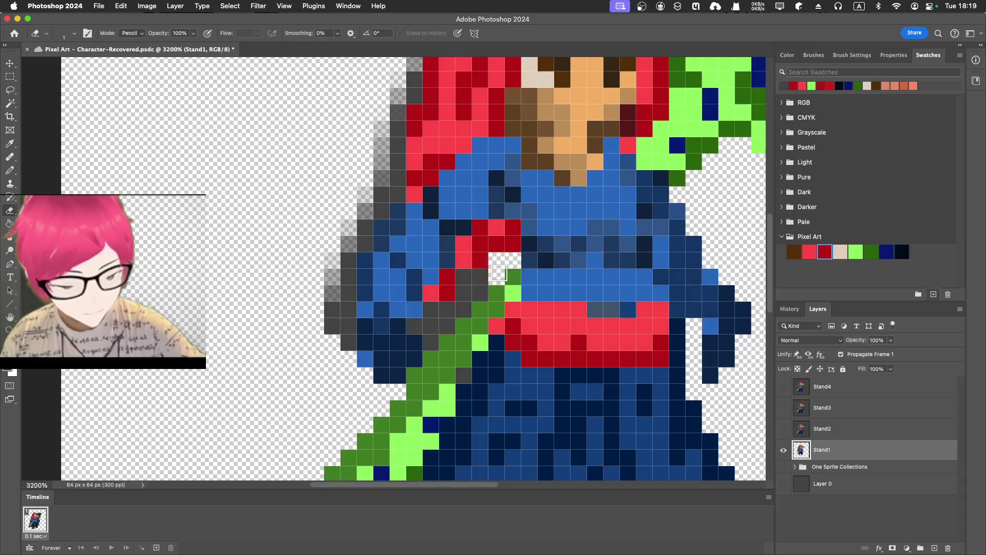
pyautogui.moveTo(475, 275); pyautogui.dragTo(462, 306)
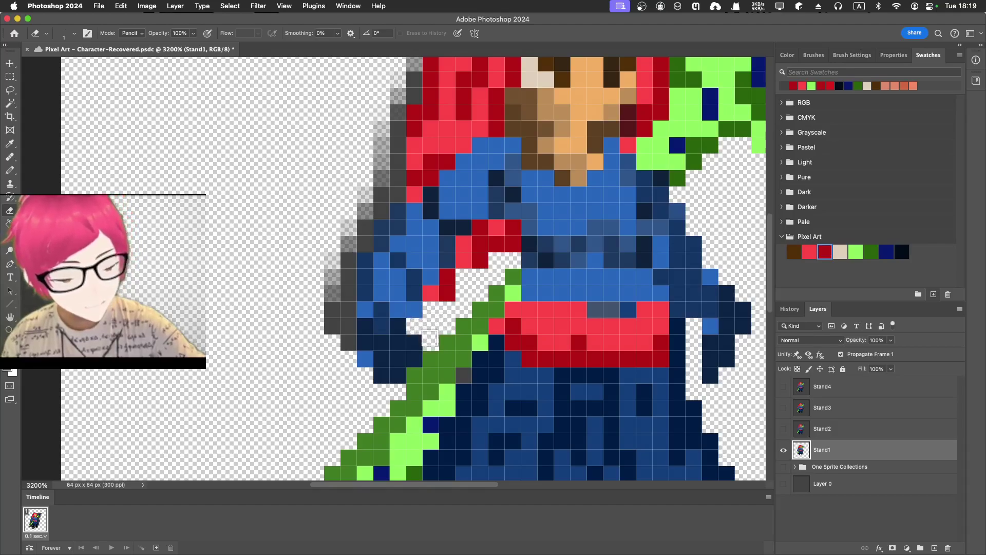
pyautogui.click(421, 331)
pyautogui.moveTo(348, 349)
pyautogui.mouseDown()
pyautogui.moveTo(346, 239)
pyautogui.moveTo(335, 252)
pyautogui.moveTo(325, 307)
pyautogui.mouseUp()
# Erase the grey outline along the lower-left edge, the left-side column, and around the hair.
pyautogui.scroll(5, 325, 307)
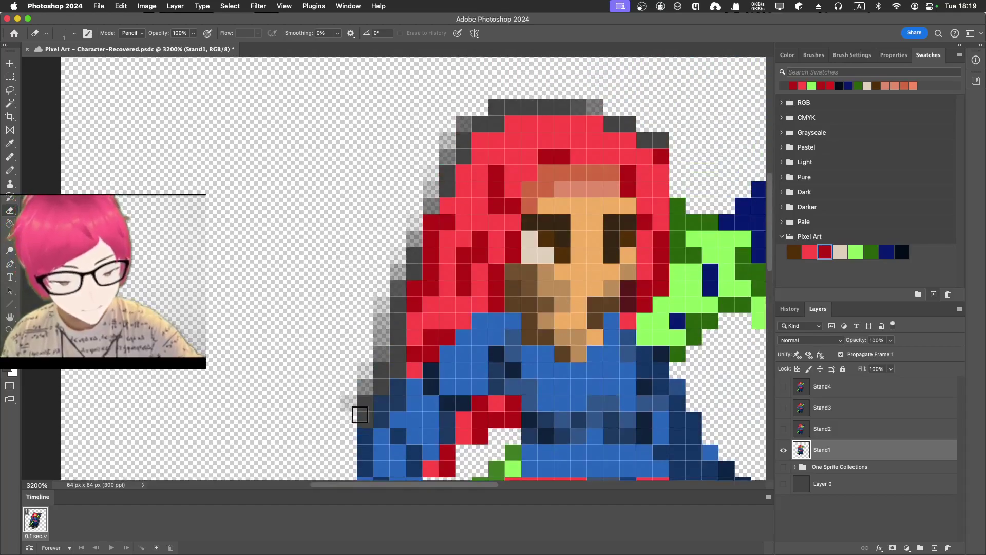
pyautogui.moveTo(359, 415)
pyautogui.mouseDown()
pyautogui.moveTo(361, 348)
pyautogui.moveTo(349, 382)
pyautogui.moveTo(379, 385)
pyautogui.moveTo(381, 286)
pyautogui.mouseUp()
pyautogui.moveTo(398, 365)
pyautogui.mouseDown()
pyautogui.moveTo(391, 252)
pyautogui.moveTo(422, 259)
pyautogui.moveTo(409, 274)
pyautogui.moveTo(412, 200)
pyautogui.mouseUp()
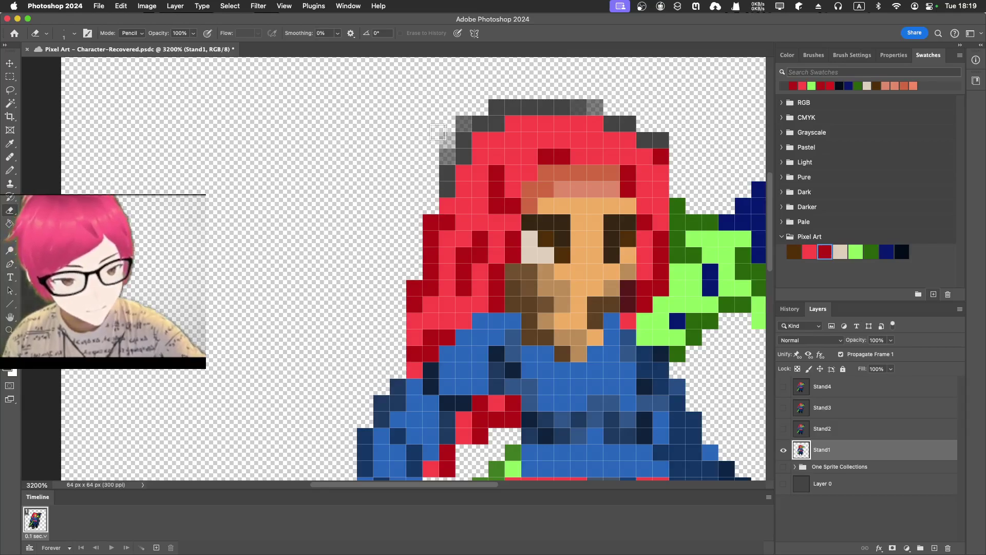
pyautogui.moveTo(439, 131)
pyautogui.mouseDown()
pyautogui.moveTo(455, 181)
pyautogui.moveTo(446, 188)
pyautogui.moveTo(451, 110)
pyautogui.moveTo(460, 154)
pyautogui.mouseUp()
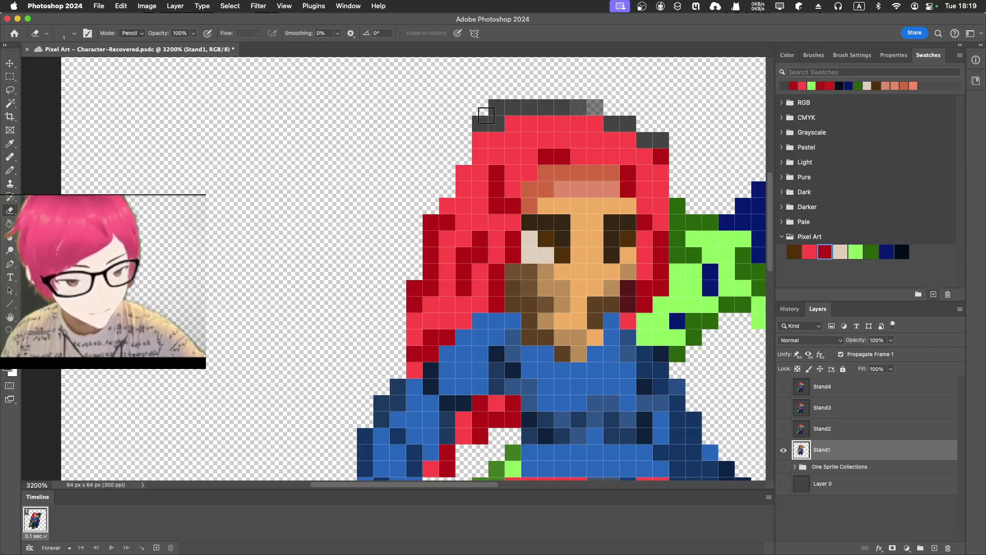
pyautogui.moveTo(486, 118)
pyautogui.mouseDown()
pyautogui.moveTo(502, 101)
pyautogui.moveTo(590, 103)
pyautogui.moveTo(645, 125)
pyautogui.moveTo(654, 134)
pyautogui.moveTo(646, 138)
pyautogui.mouseUp()
# Bring the hair and sword tip into view and set the zoom to 1200%.
pyautogui.moveTo(627, 319)
pyautogui.mouseDown()
pyautogui.moveTo(447, 252)
pyautogui.moveTo(433, 271)
pyautogui.mouseUp()
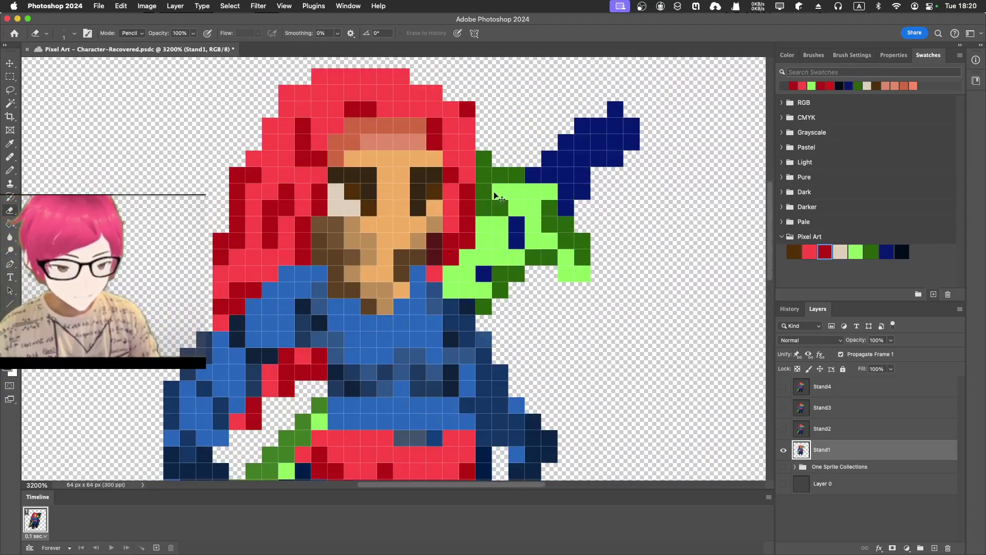
pyautogui.press('super+minus')
pyautogui.press('super+minus')
pyautogui.press('super+minus')
pyautogui.press('super+minus')
pyautogui.press('super+equal')
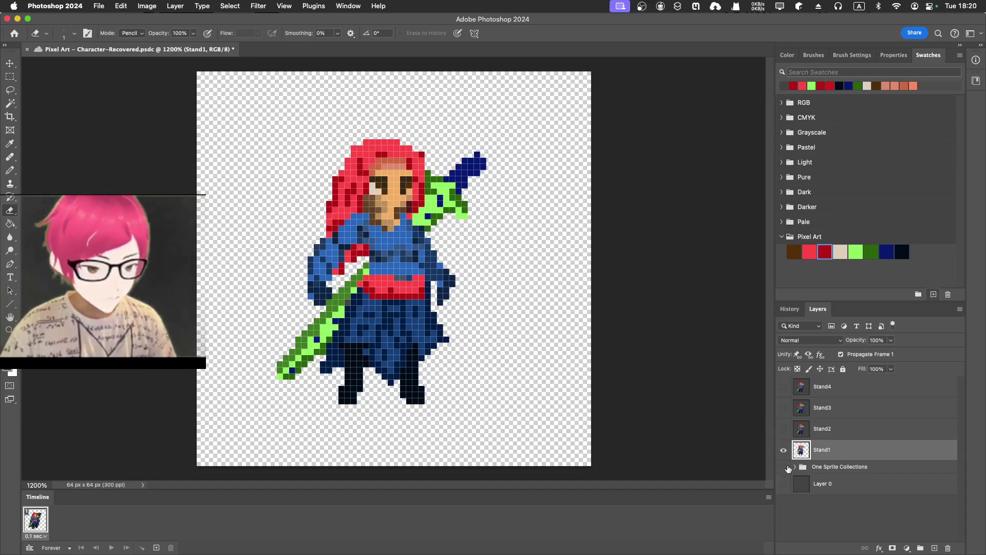
# Toggle Stand2's visibility to compare poses, leaving Stand2 shown over Layer 0's dark grey background.
pyautogui.click(783, 430)
pyautogui.click(783, 430)
pyautogui.click(782, 430)
pyautogui.click(782, 431)
pyautogui.click(783, 430)
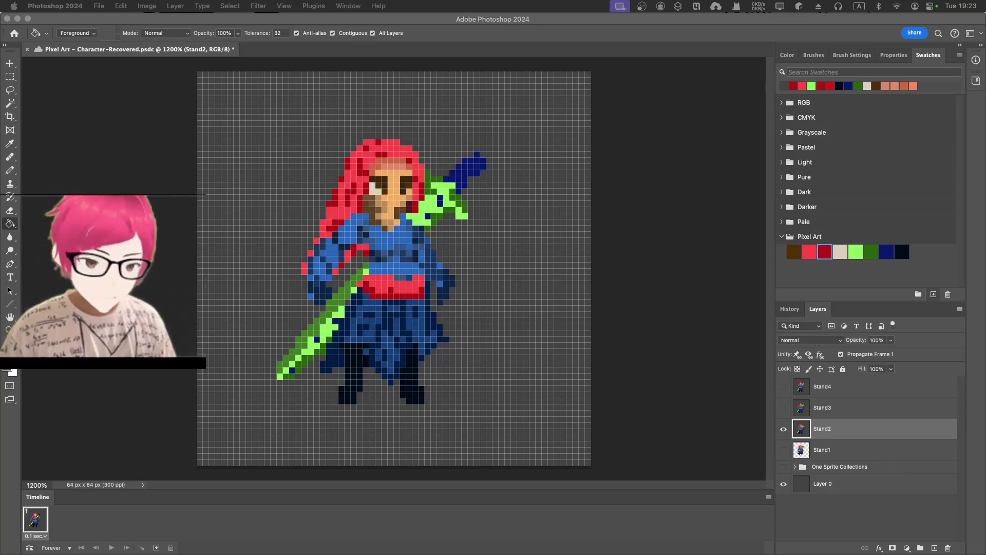
pyautogui.click(270, 280)
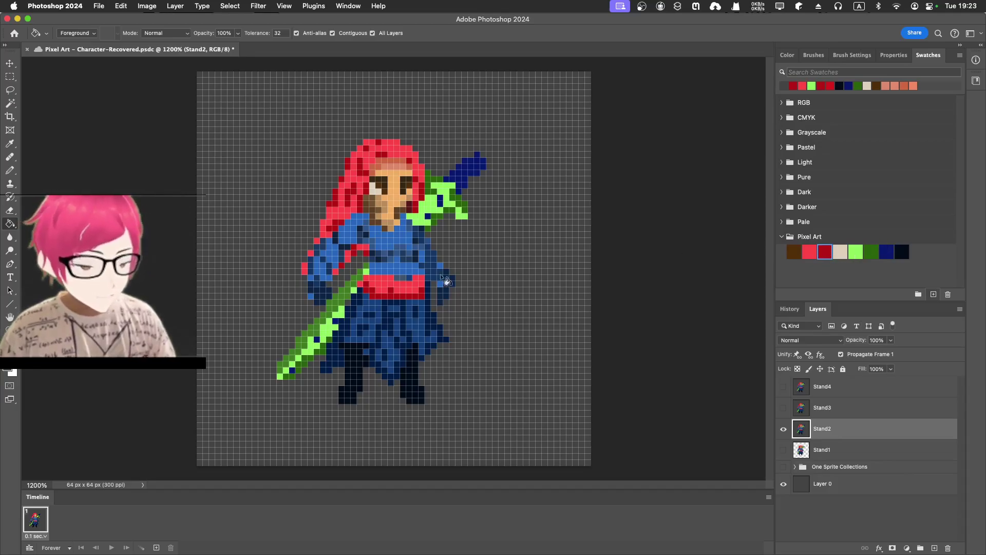
# Pick a pale cyan-mint foreground (H173, S25%, B90%) and undo its trial fill of Stand2's background.
pyautogui.click(787, 55)
pyautogui.moveTo(849, 188); pyautogui.dragTo(858, 154)
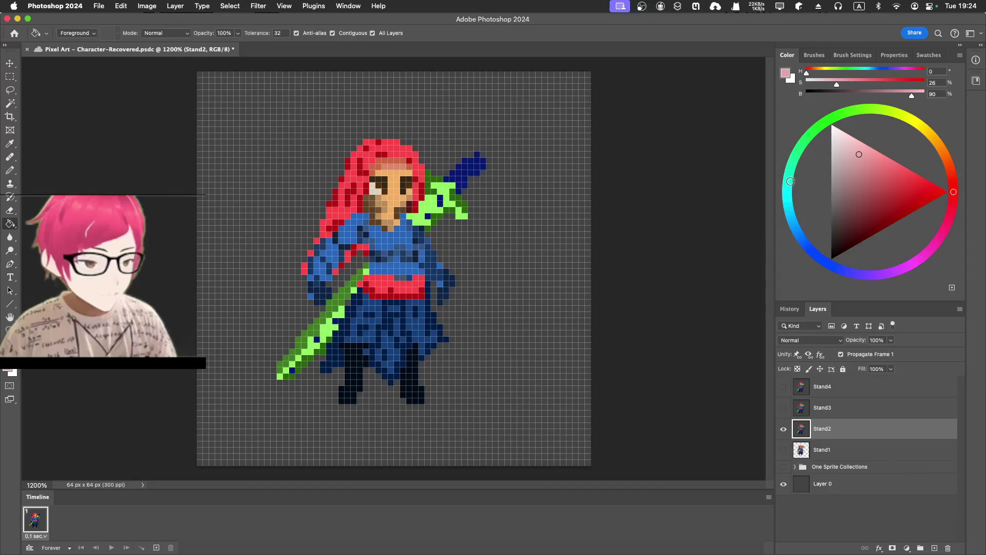
pyautogui.click(788, 181)
pyautogui.click(278, 191)
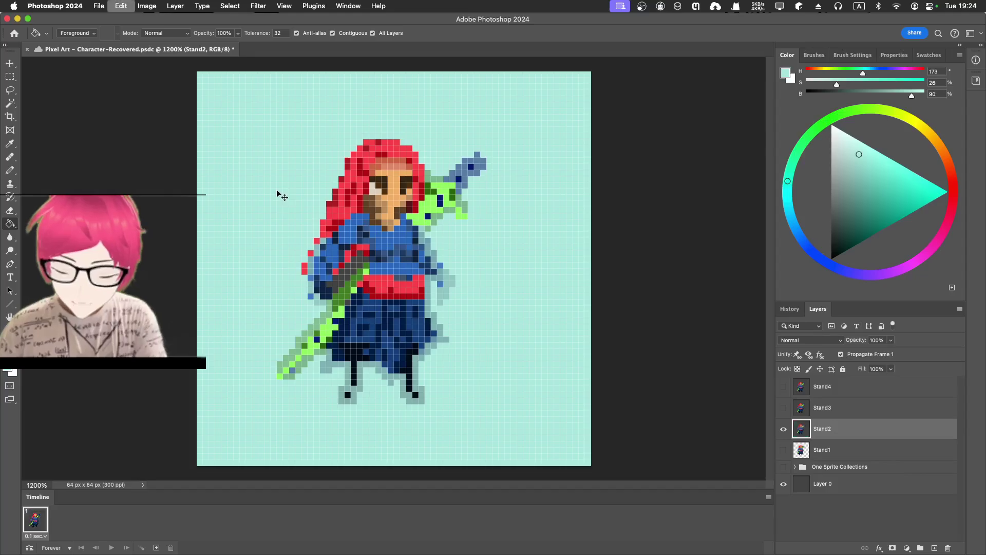
pyautogui.press('super+z')
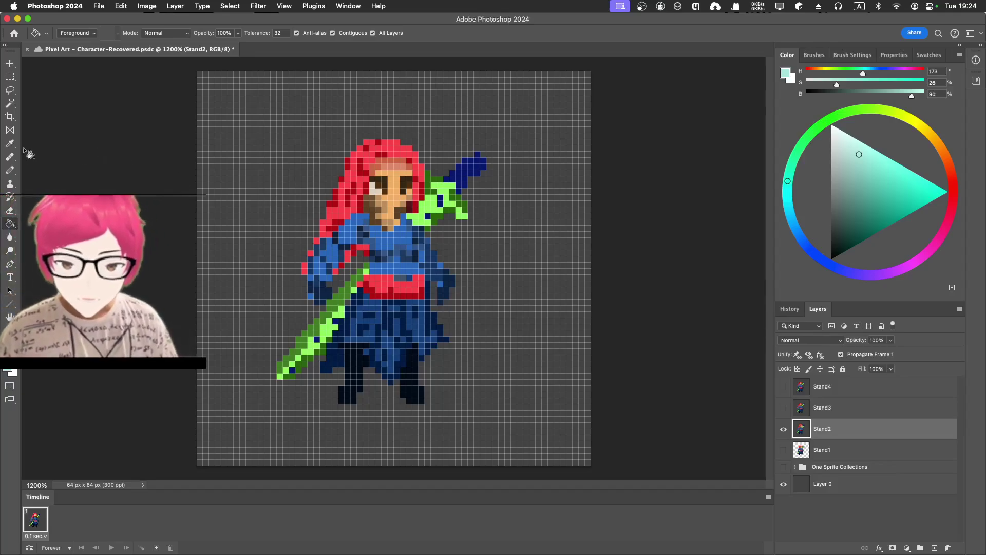
# Magic Wand Stand2's surrounding background and test deleting it against Layer 0, then undo, deselect and save.
pyautogui.click(9, 108)
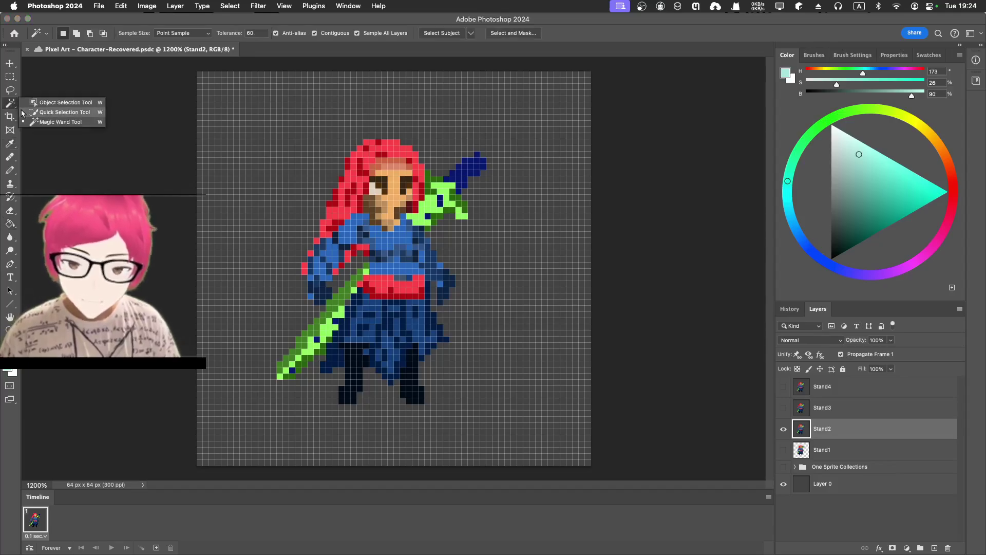
pyautogui.click(271, 290)
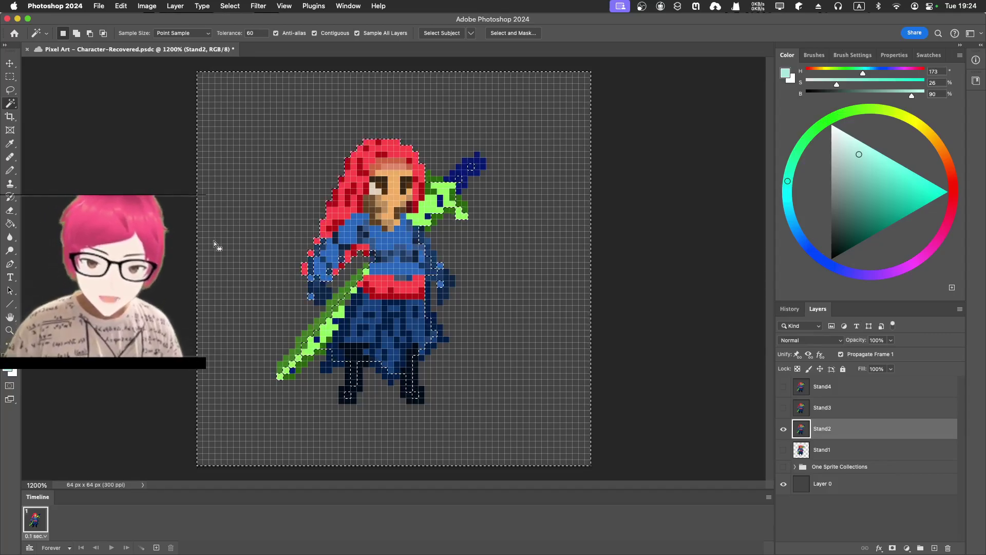
pyautogui.press('Delete')
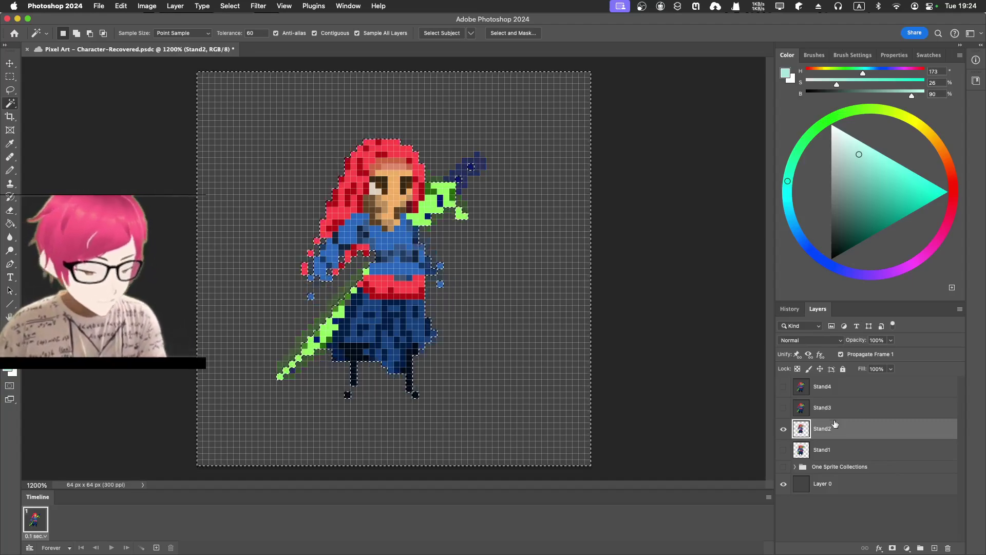
pyautogui.press('super+z')
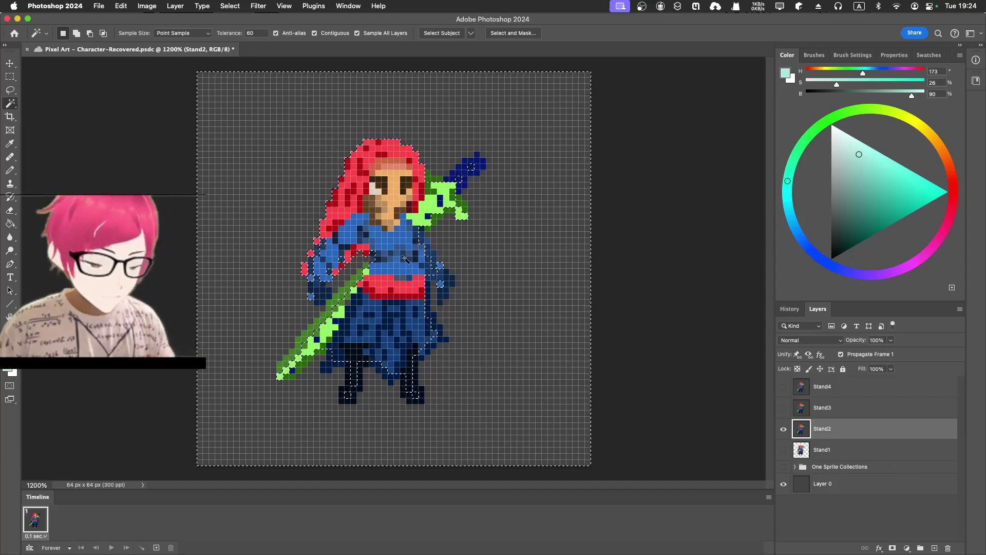
pyautogui.press('Delete')
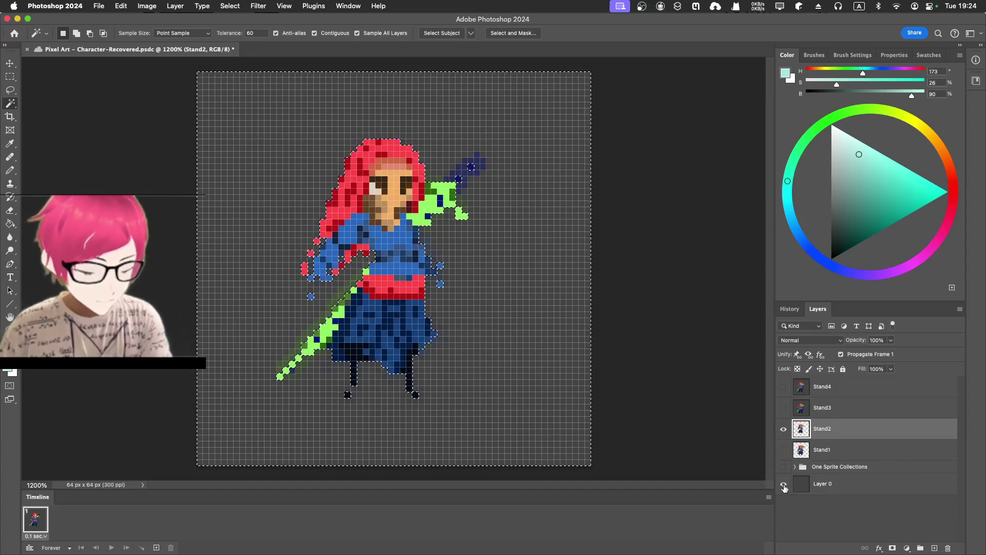
pyautogui.click(783, 485)
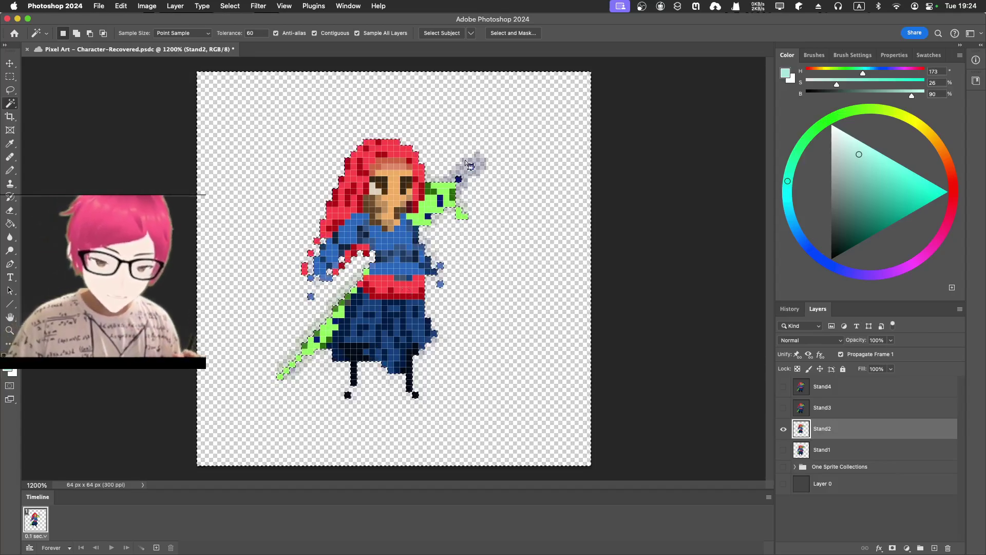
pyautogui.press('super+z')
pyautogui.press('super+z')
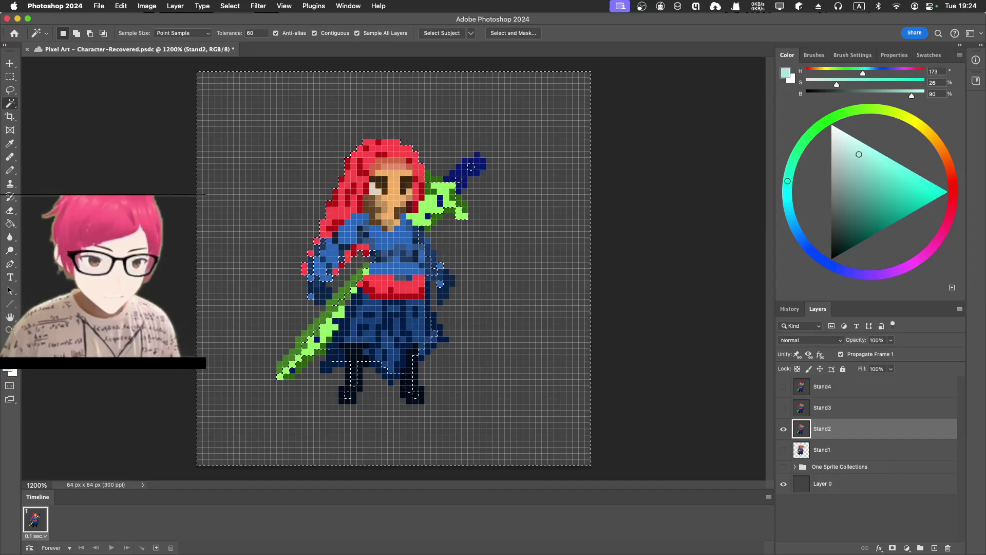
pyautogui.press('super+d')
pyautogui.press('super+s')
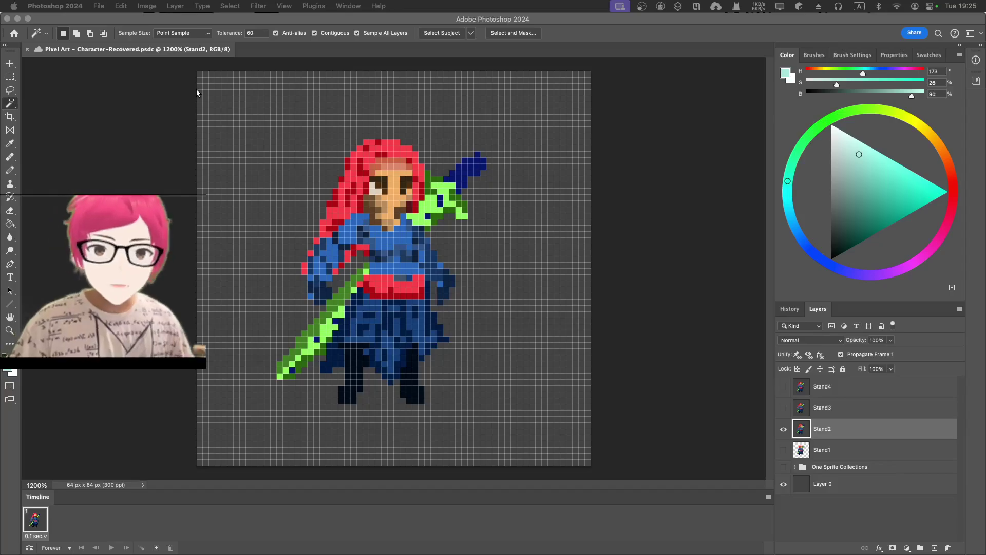
# Reselect Stand2's empty background, trial-delete the outline pixels, undo, and hide the grid layer.
pyautogui.click(290, 167)
pyautogui.press('Delete')
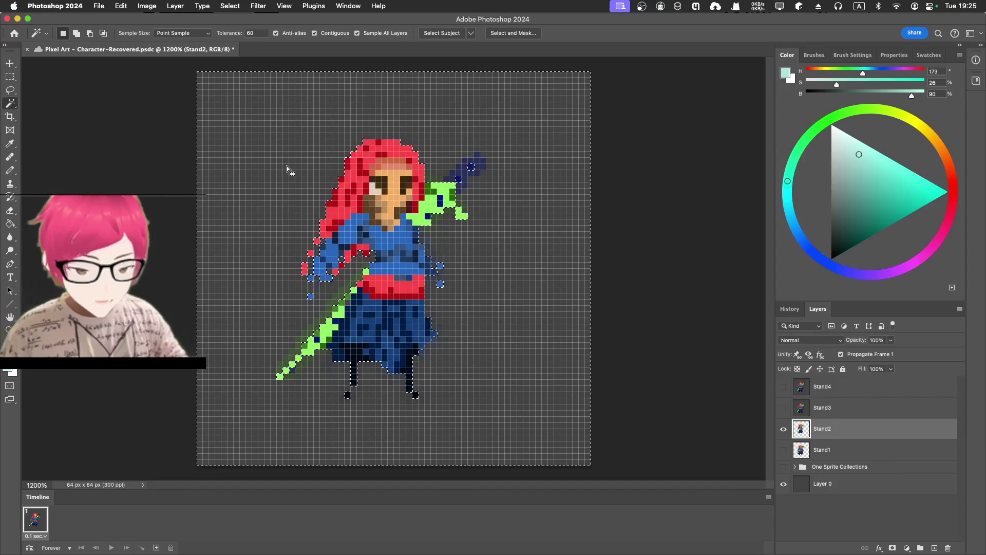
pyautogui.click(783, 484)
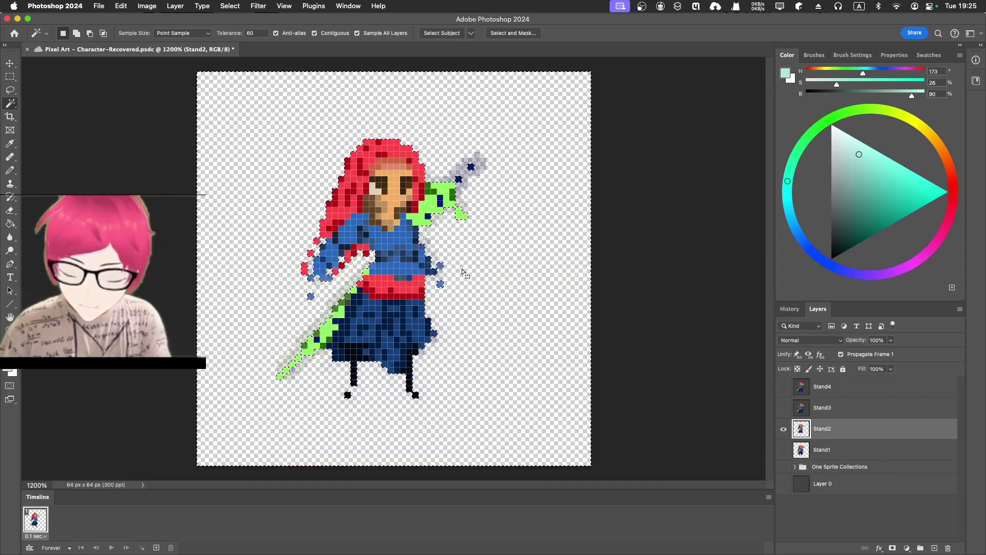
pyautogui.press('super+z')
pyautogui.press('super+z')
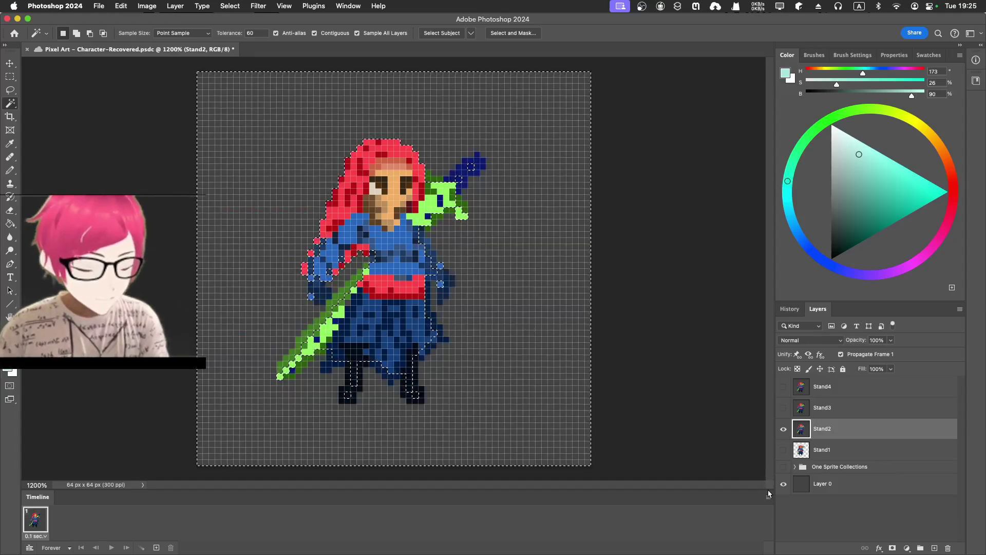
pyautogui.click(783, 483)
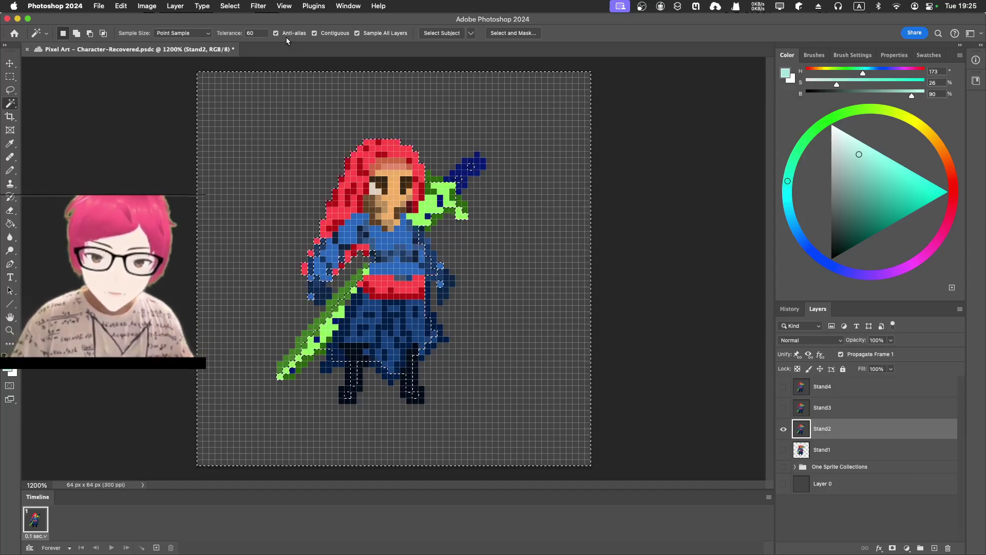
# Set Magic Wand tolerance to 1 with anti-alias off, then delete Stand2's gray background.
pyautogui.click(251, 33)
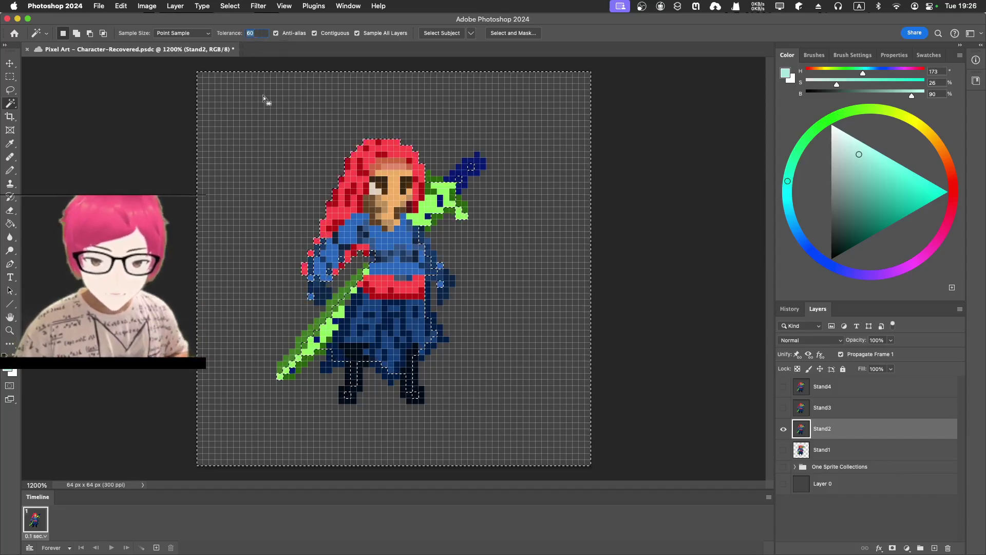
pyautogui.write('1')
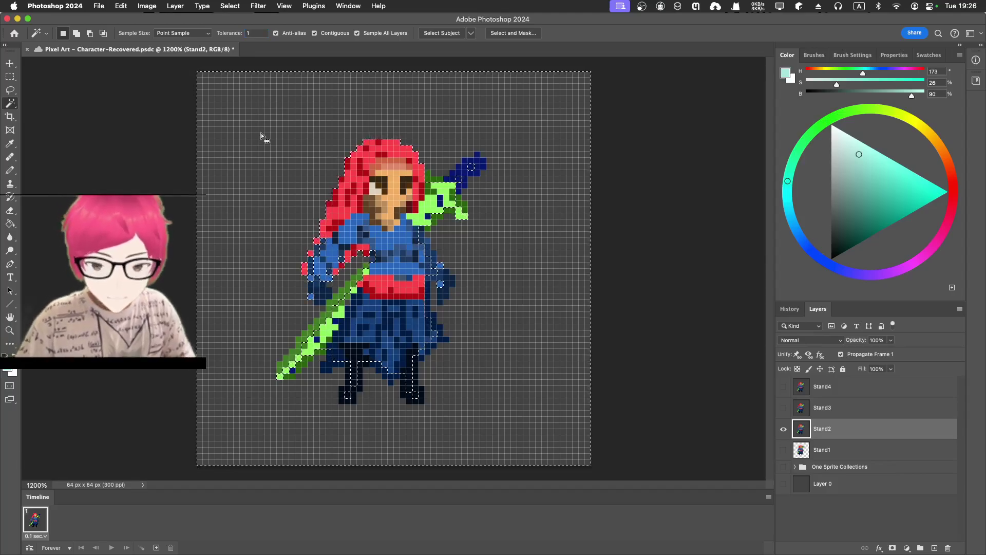
pyautogui.click(261, 150)
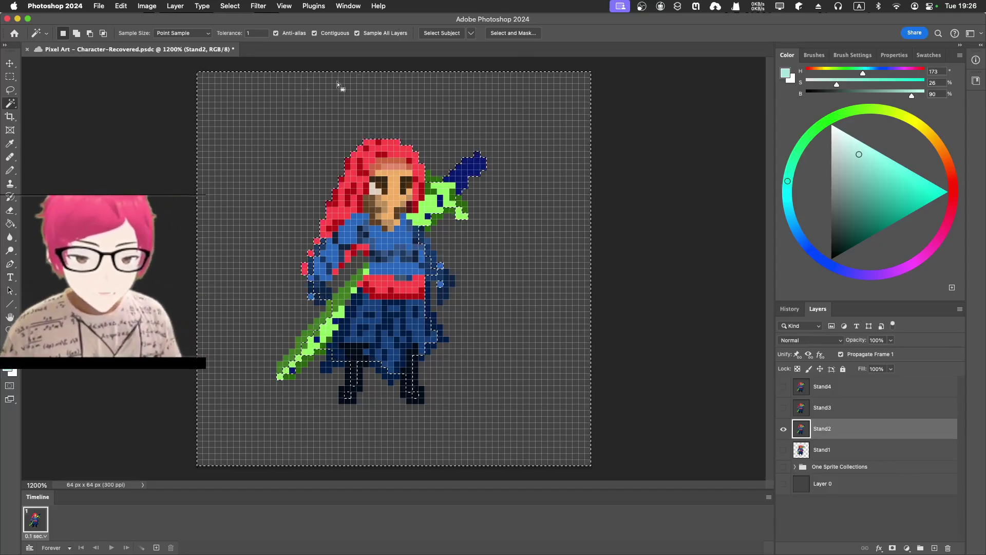
pyautogui.click(276, 33)
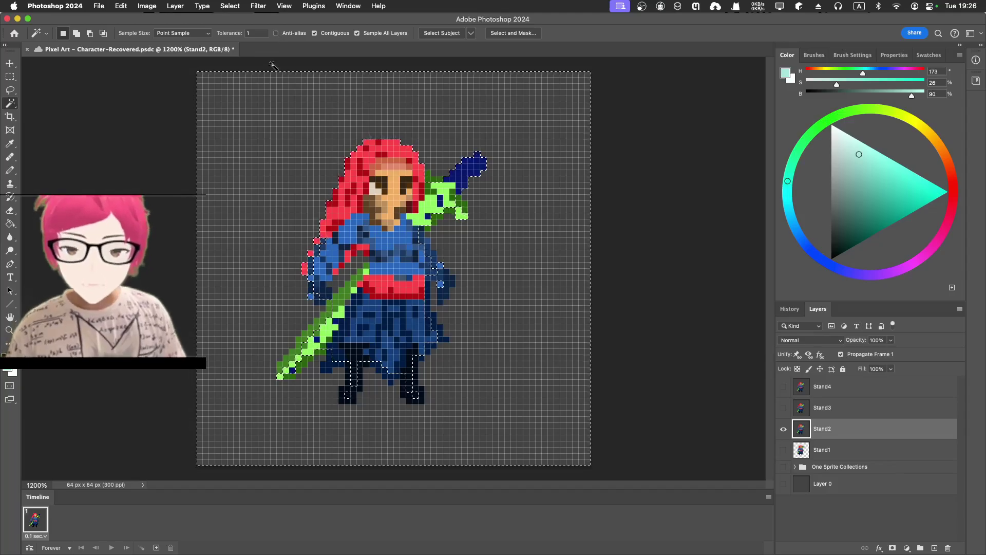
pyautogui.click(286, 173)
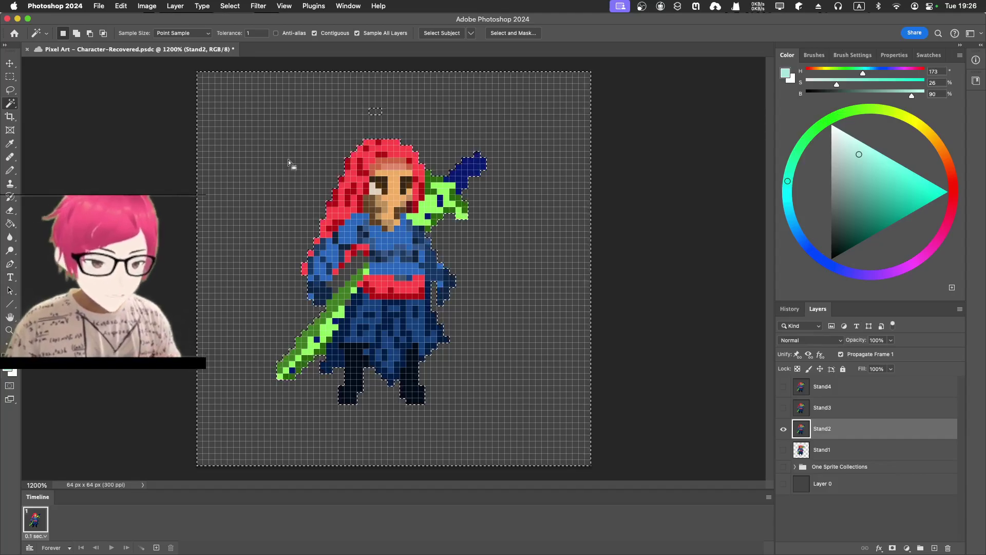
pyautogui.press('Delete')
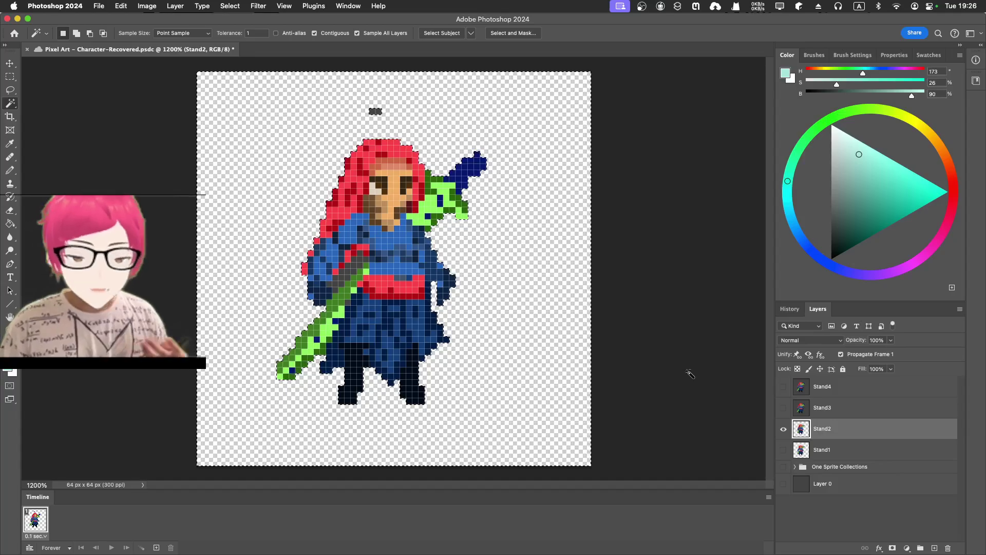
# Toggle Stand1 and Stand2 visibility to compare the two frames.
pyautogui.click(783, 449)
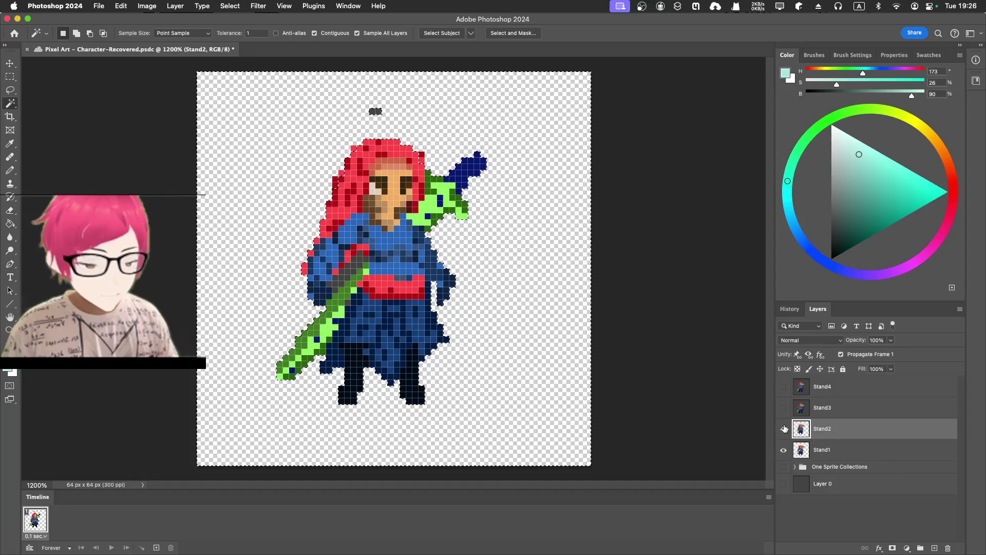
pyautogui.click(782, 429)
pyautogui.click(782, 430)
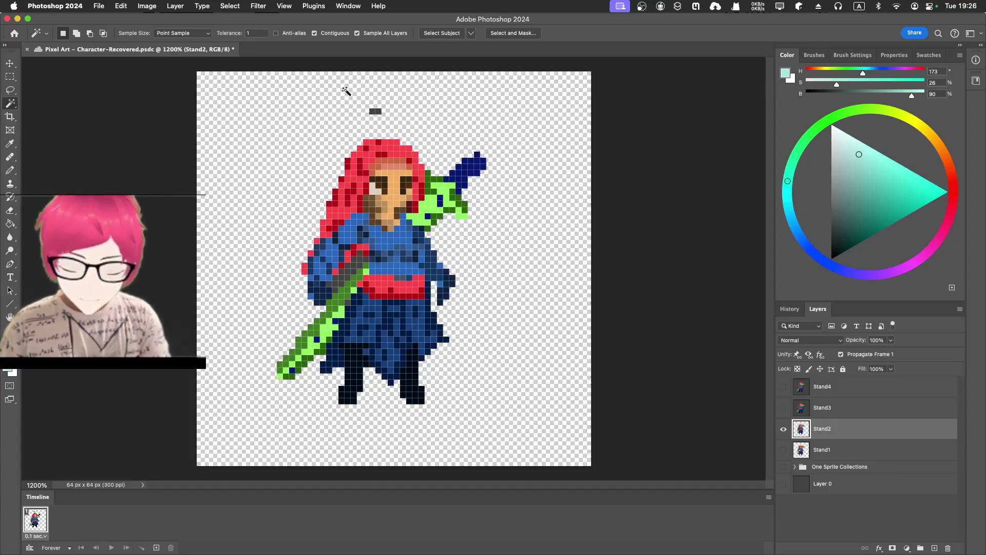
# Erase the gray speck above Stand2's head and, at 3200%, delete the gray pixels between arm and sword.
pyautogui.press('e')
pyautogui.moveTo(372, 111); pyautogui.dragTo(386, 111)
pyautogui.press('super+equal')
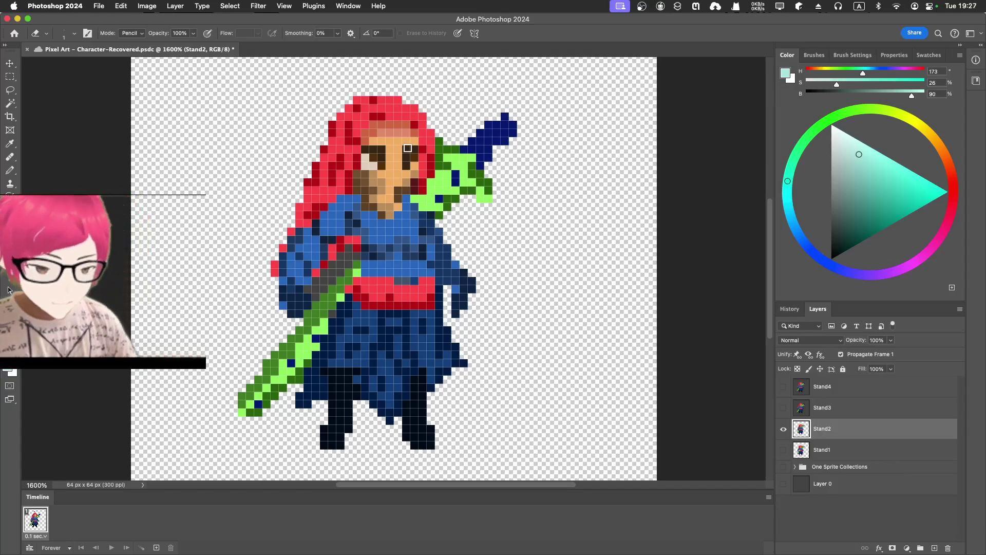
pyautogui.press('super+equal')
pyautogui.press('super+equal')
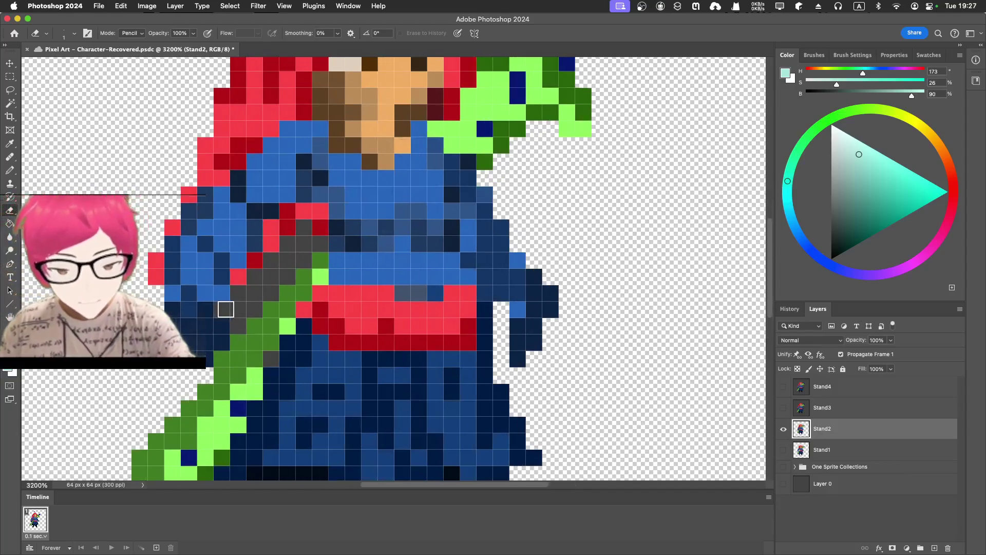
pyautogui.click(10, 103)
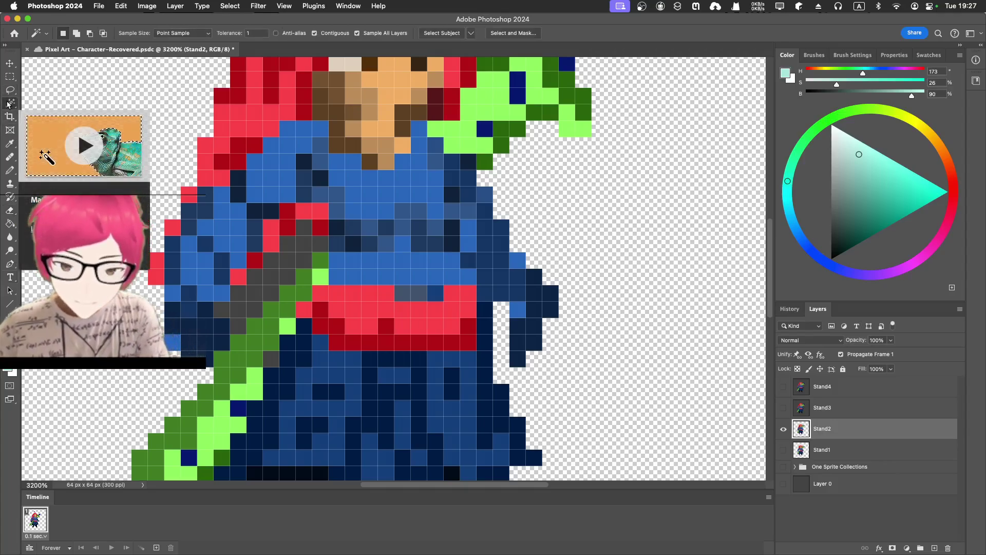
pyautogui.click(251, 301)
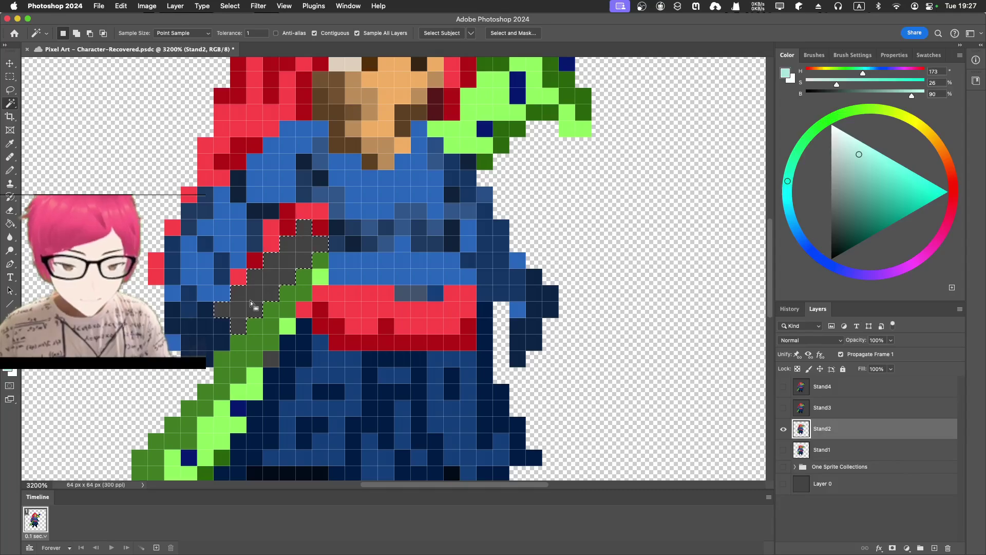
pyautogui.press('Delete')
# Zoom out to 1200%, hide Stand2, and make Stand1 the visible active layer.
pyautogui.press('super+minus')
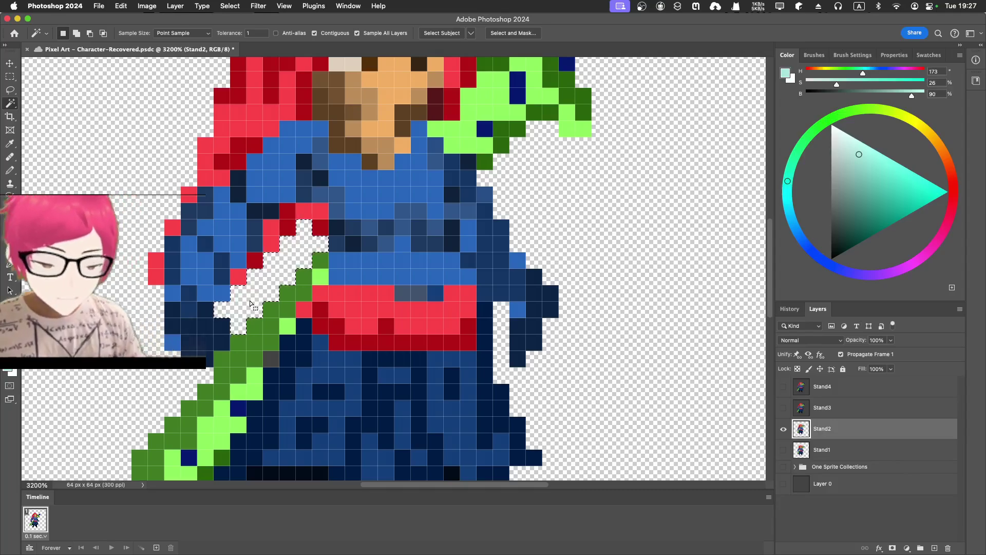
pyautogui.press('super+minus')
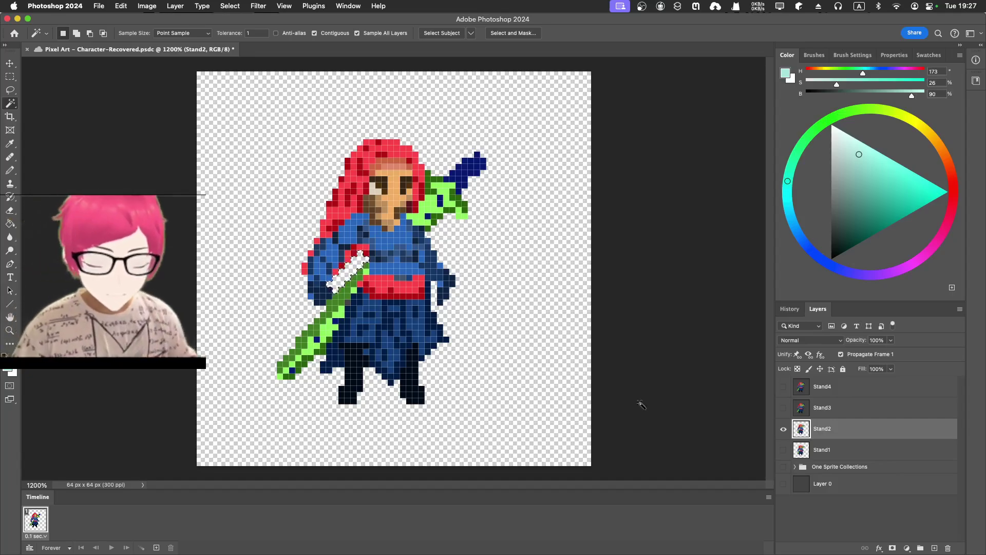
pyautogui.click(784, 429)
pyautogui.click(783, 430)
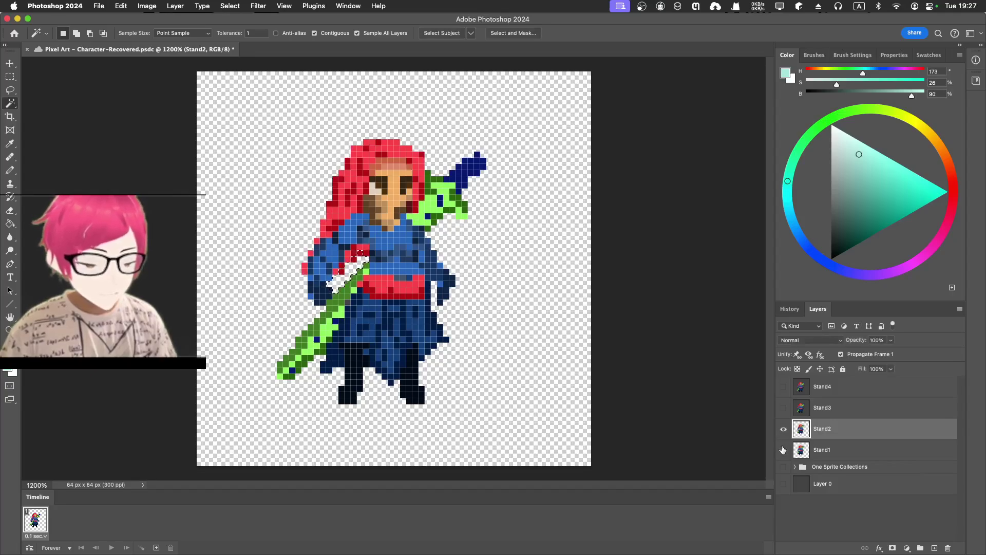
pyautogui.click(784, 450)
pyautogui.click(782, 450)
pyautogui.click(781, 433)
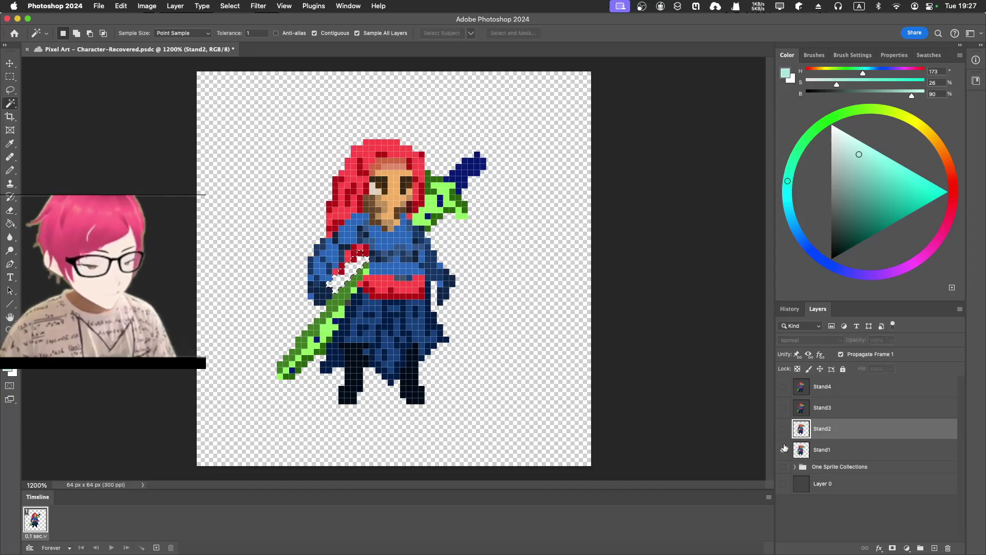
pyautogui.click(824, 455)
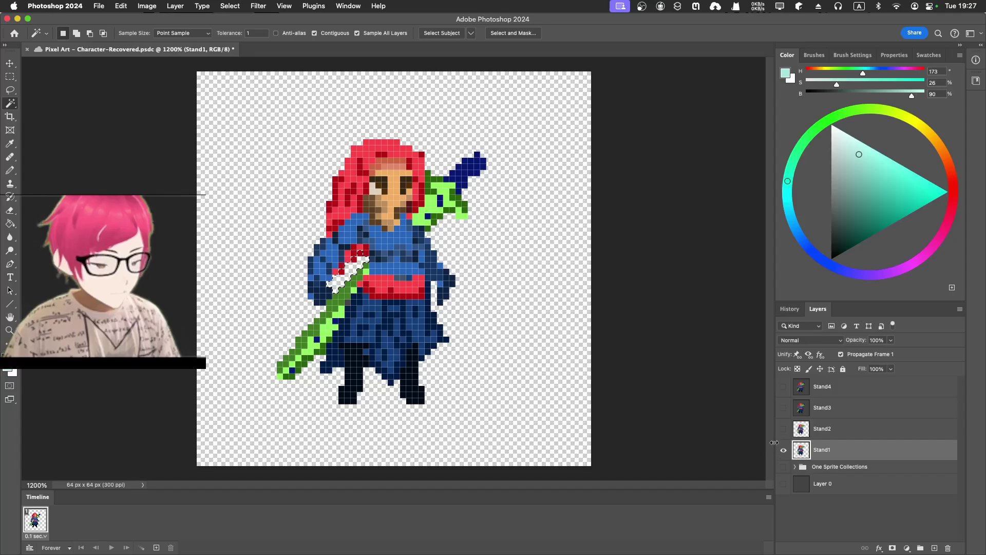
# Sample the red hair colour and set up a 1-pixel Pencil, zoomed to 3200%.
pyautogui.press('i')
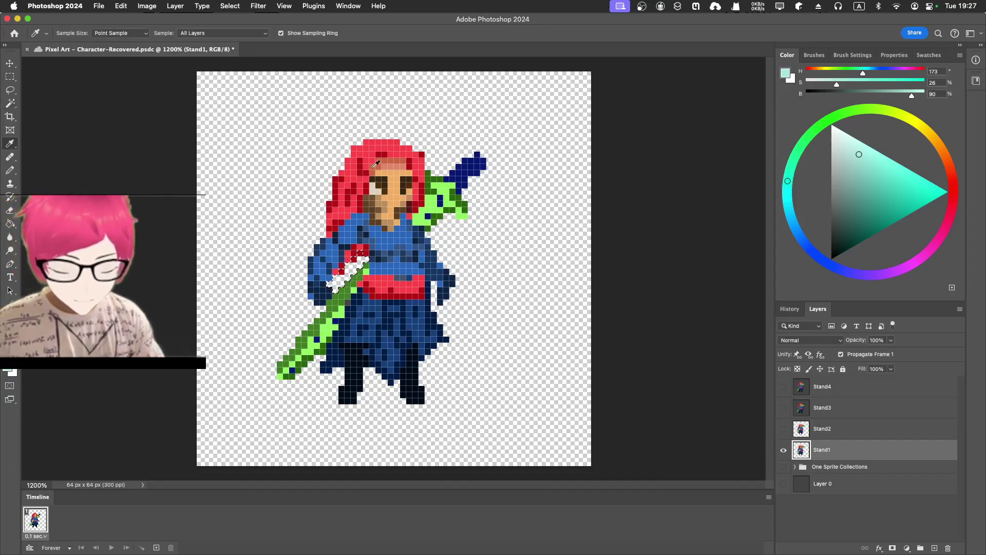
pyautogui.click(381, 152)
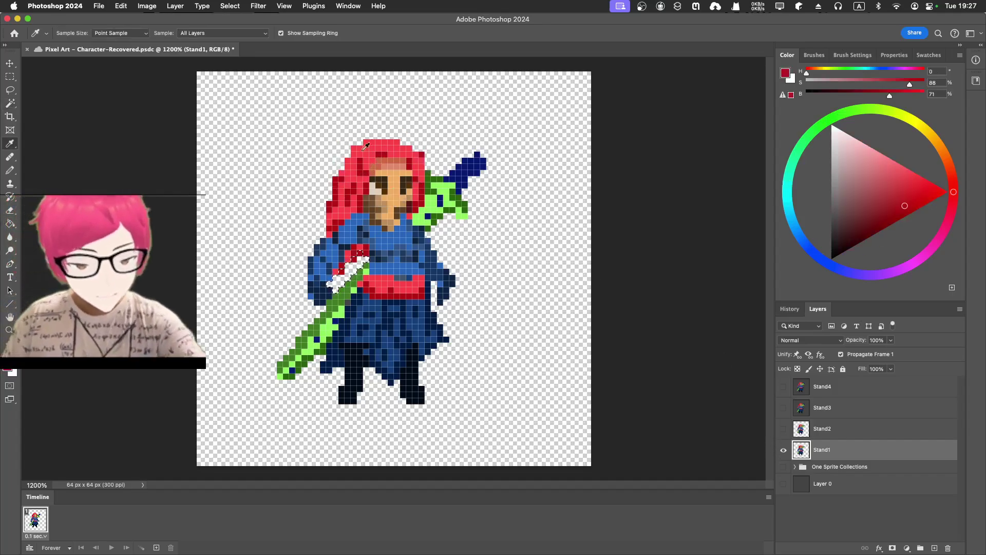
pyautogui.press('b')
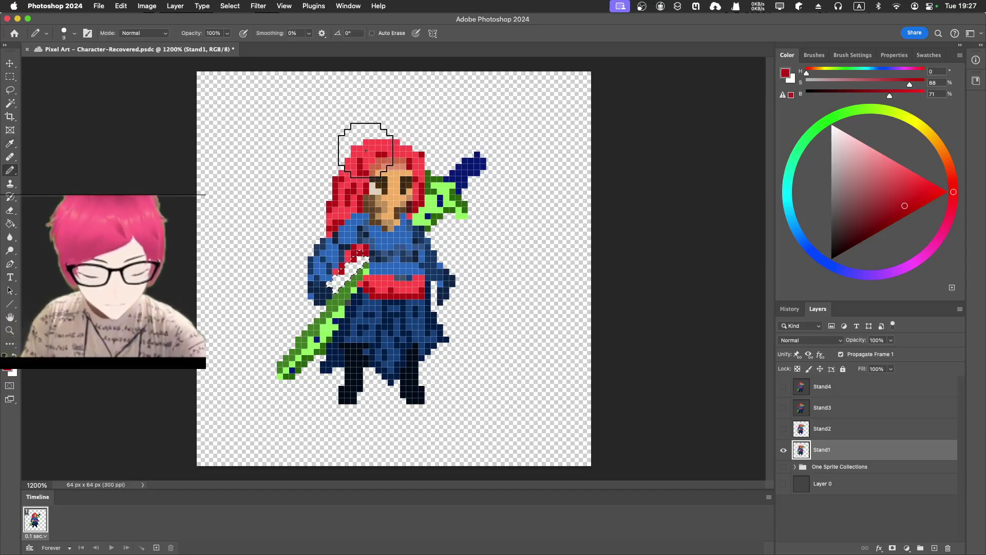
pyautogui.press('[')
pyautogui.press('[')
pyautogui.press('[')
pyautogui.press('[')
pyautogui.press('[')
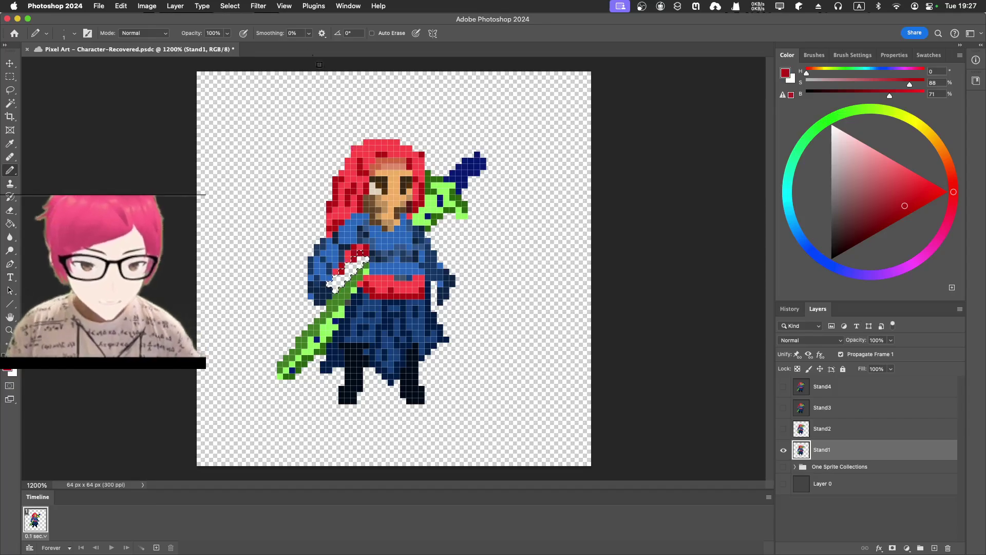
pyautogui.rightClick(9, 173)
pyautogui.click(53, 189)
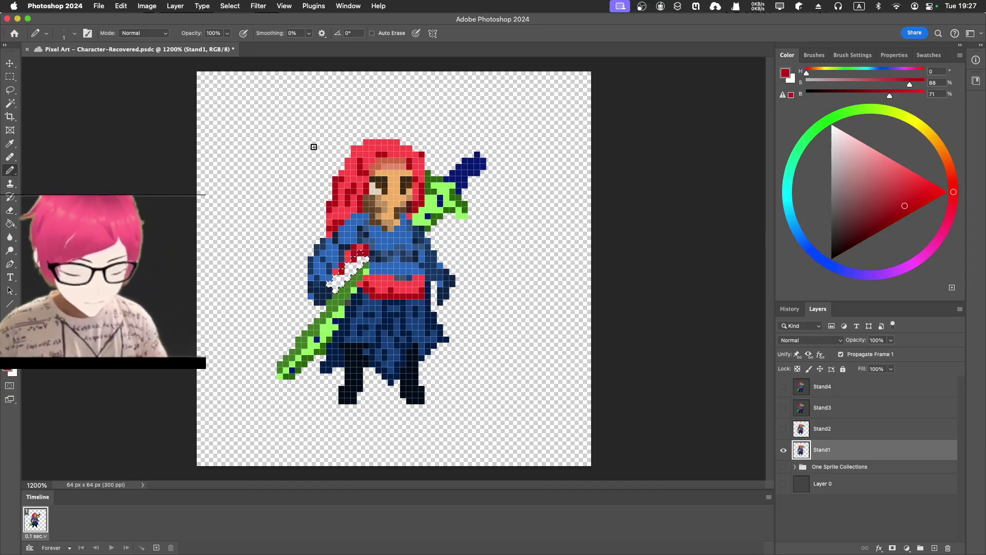
pyautogui.press('super+equal')
pyautogui.press('super+equal')
pyautogui.press('super+equal')
pyautogui.scroll(-2, 315, 149)
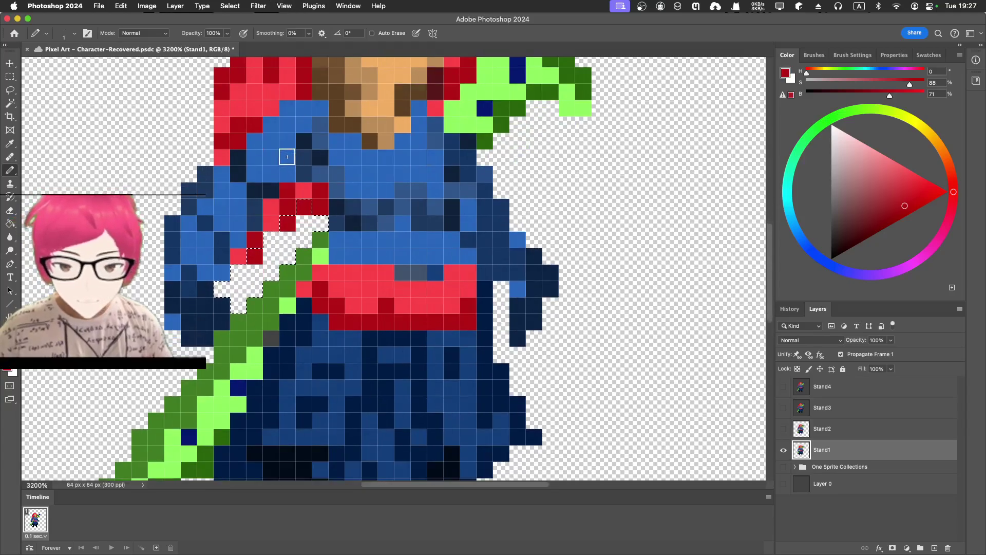
pyautogui.scroll(10, 287, 156)
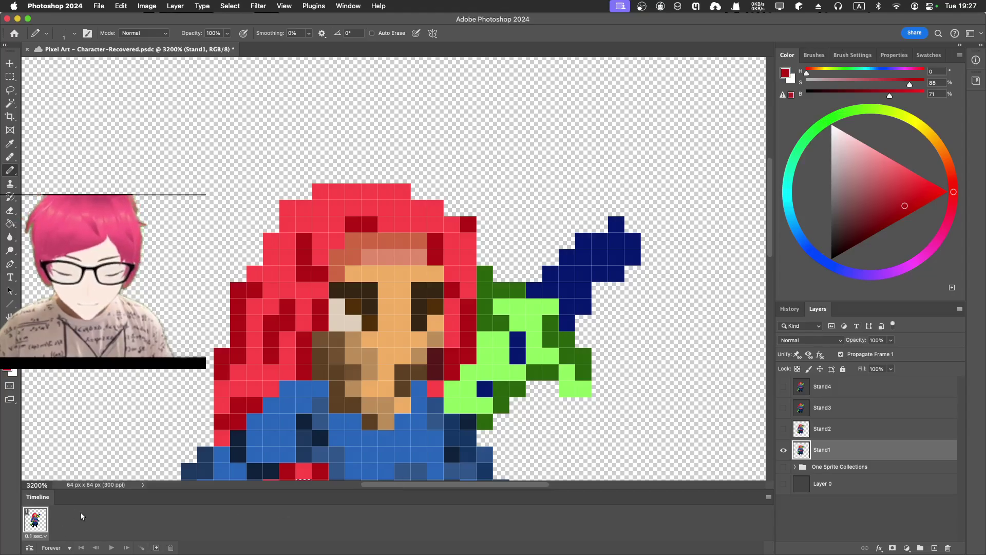
# Close the Timeline panel, paint one of Stand1's hair pixels dark red, and save.
pyautogui.rightClick(46, 501)
pyautogui.click(57, 503)
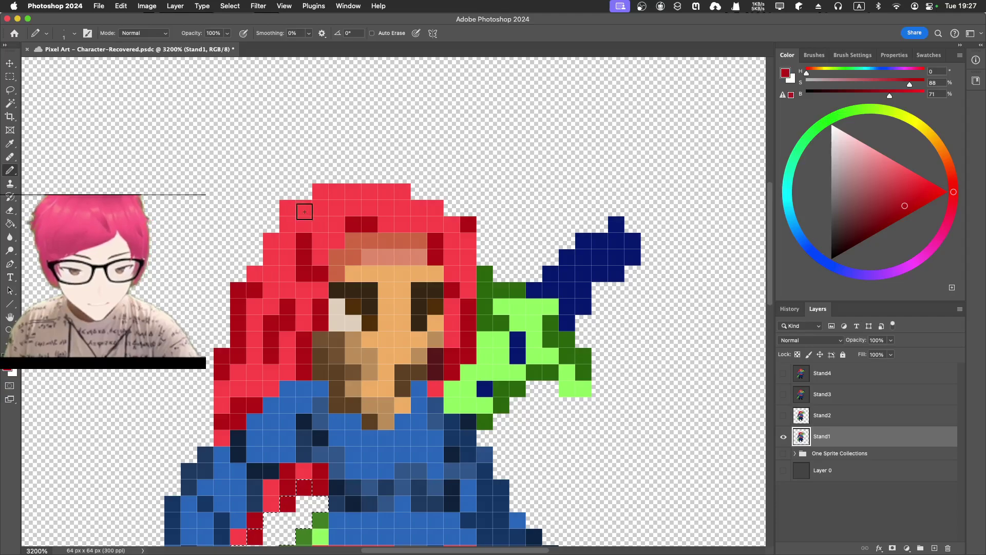
pyautogui.click(298, 240)
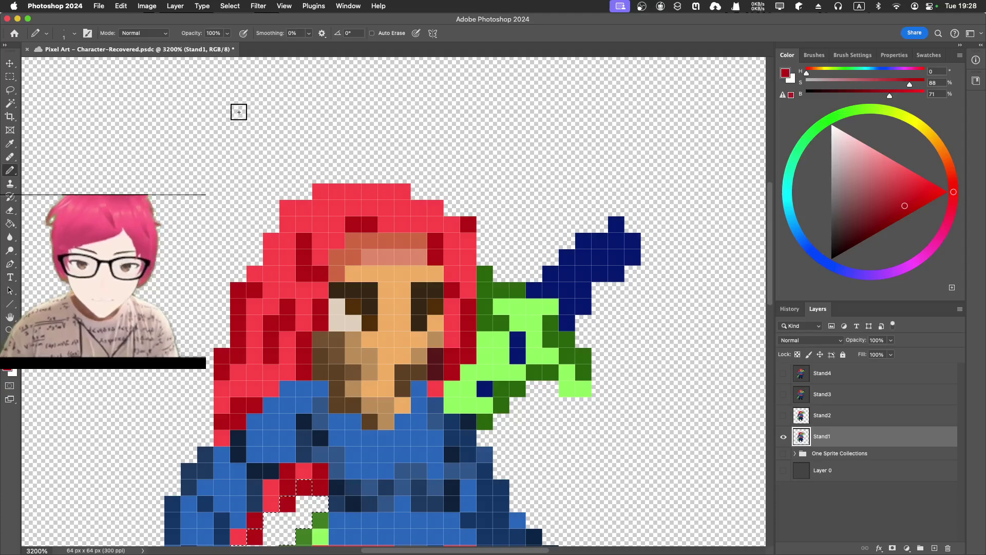
pyautogui.press('cmd+s')
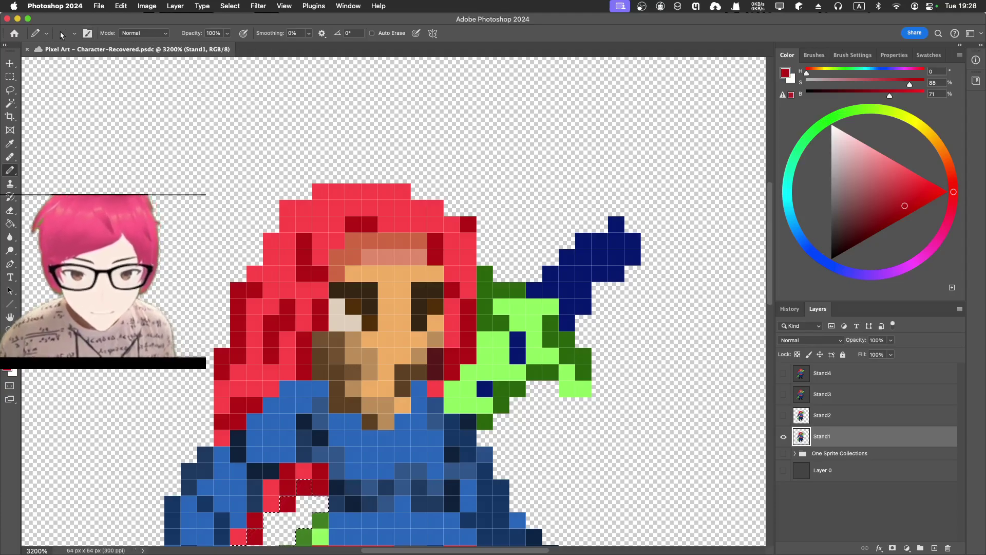
# Check the Pencil presets and blending mode (left at Normal), then show Stand2 over Stand1 again.
pyautogui.click(47, 33)
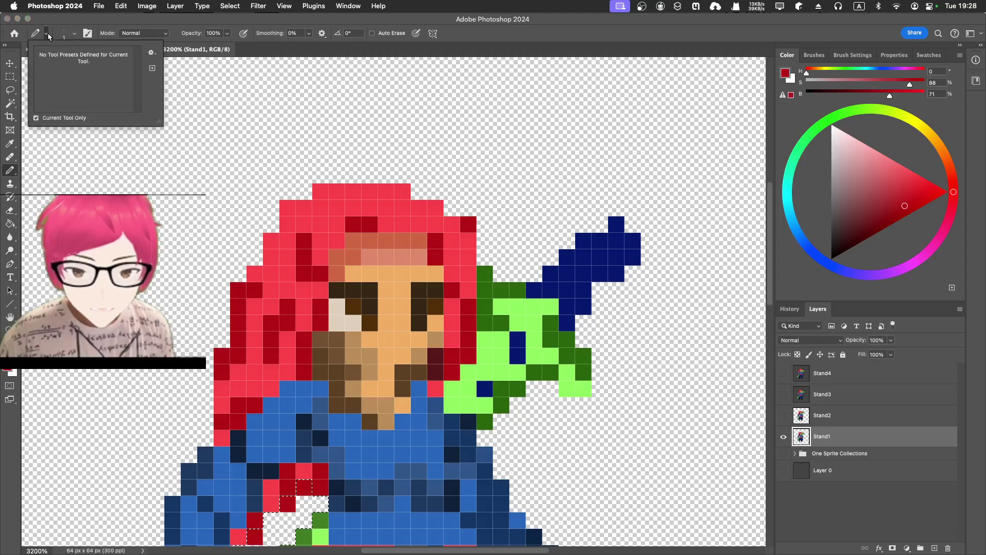
pyautogui.click(48, 34)
pyautogui.click(37, 35)
pyautogui.click(37, 34)
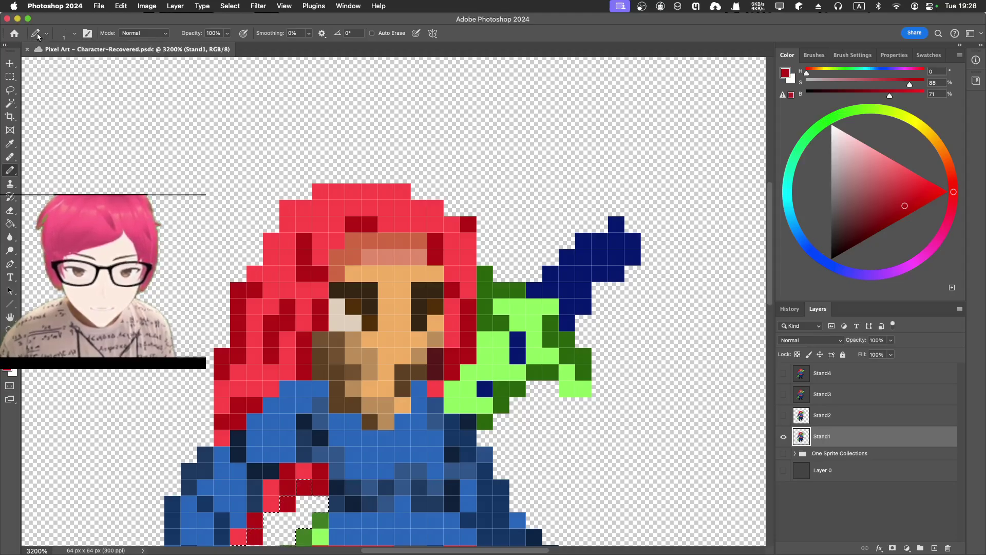
pyautogui.click(157, 35)
pyautogui.click(149, 35)
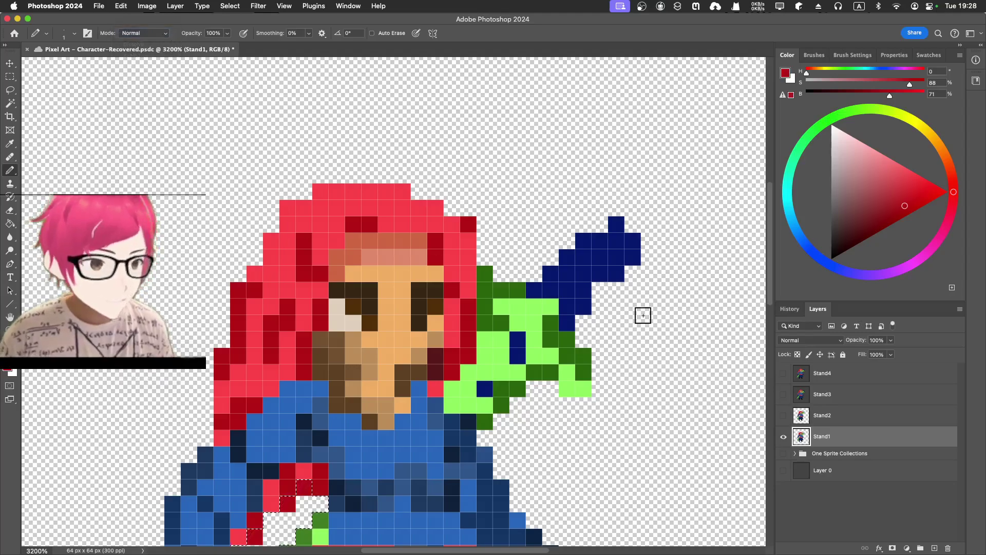
pyautogui.click(783, 417)
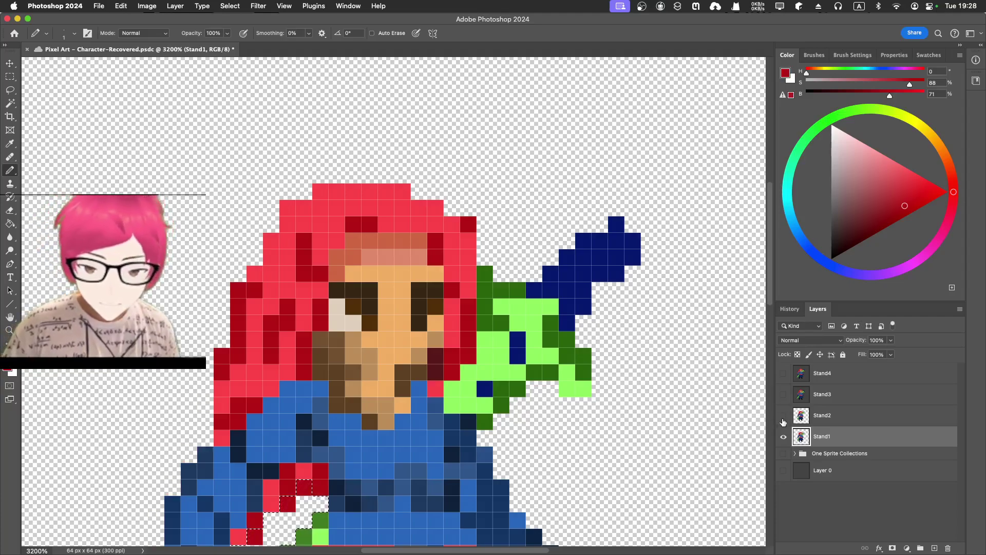
pyautogui.click(783, 417)
pyautogui.click(783, 417)
# Zoom out and toggle the Stand layer eyes to compare the Stand3 and Stand1 frames.
pyautogui.press('super+minus')
pyautogui.press('super+minus')
pyautogui.press('super+minus')
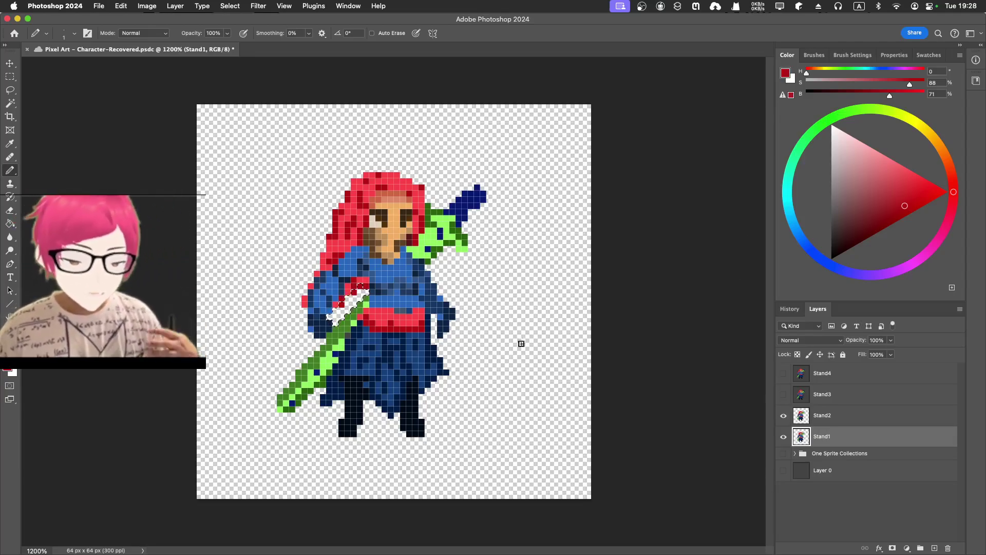
pyautogui.click(783, 394)
pyautogui.hotkey('alt', ']')
pyautogui.hotkey('alt', ']')
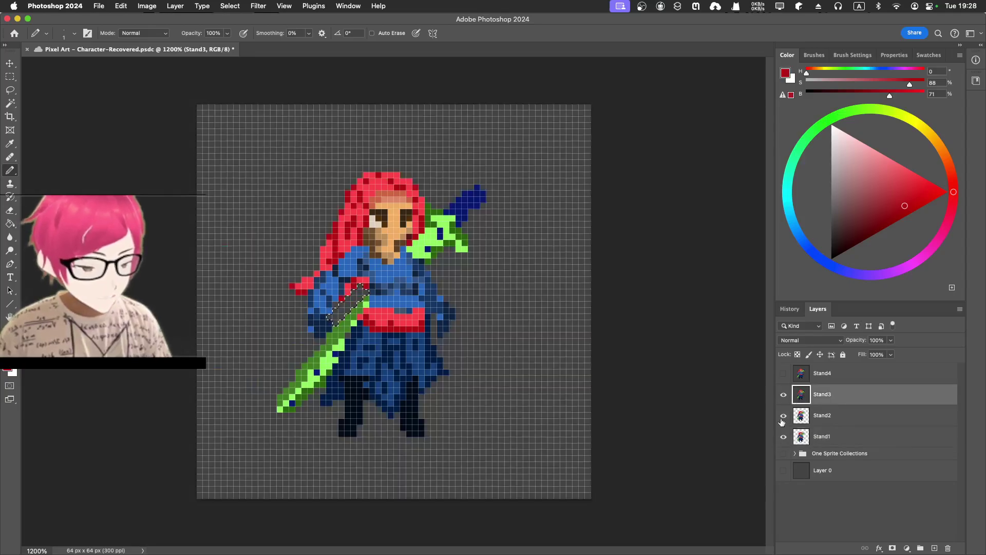
pyautogui.click(783, 414)
pyautogui.click(783, 436)
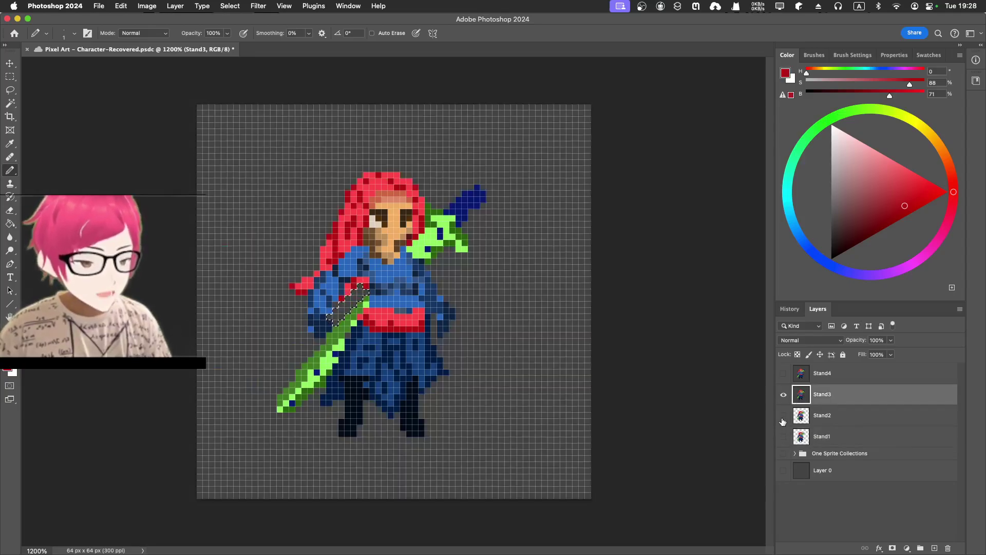
pyautogui.click(783, 414)
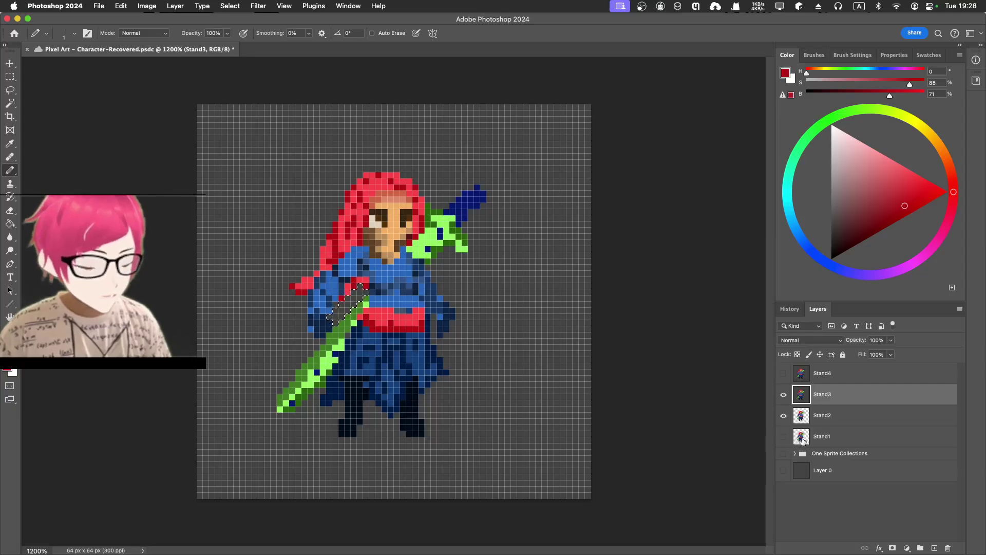
pyautogui.hotkey('alt', '[')
pyautogui.hotkey('alt', '[')
pyautogui.click(783, 436)
pyautogui.click(783, 414)
pyautogui.click(783, 394)
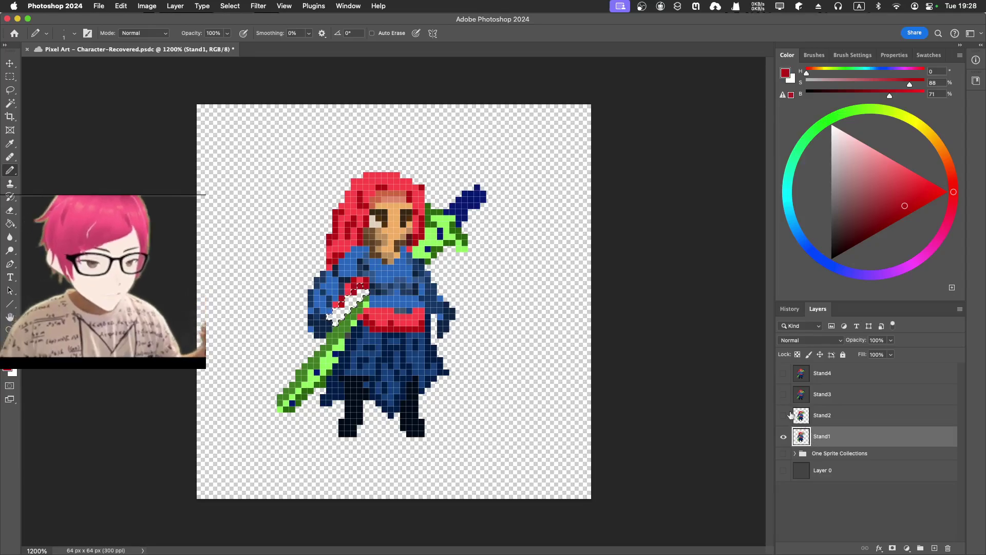
# Zoom the sprite to 1600% and save the document.
pyautogui.press('super+equal')
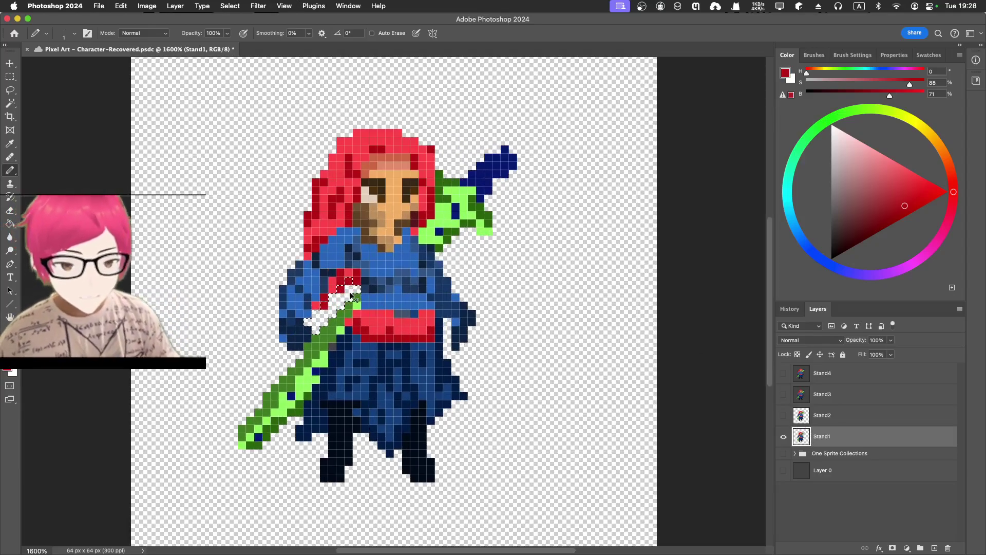
pyautogui.press('super+equal')
pyautogui.press('super+minus')
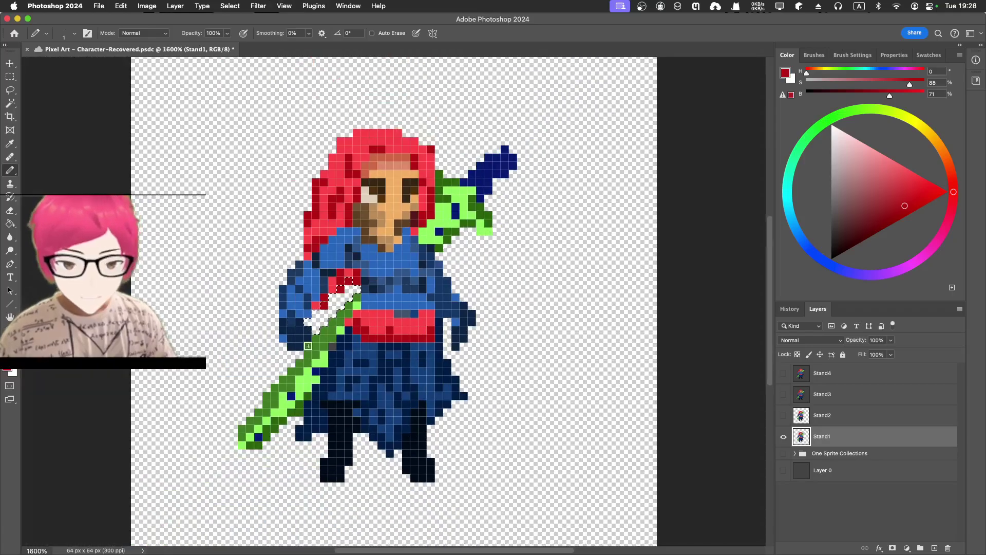
pyautogui.click(349, 157)
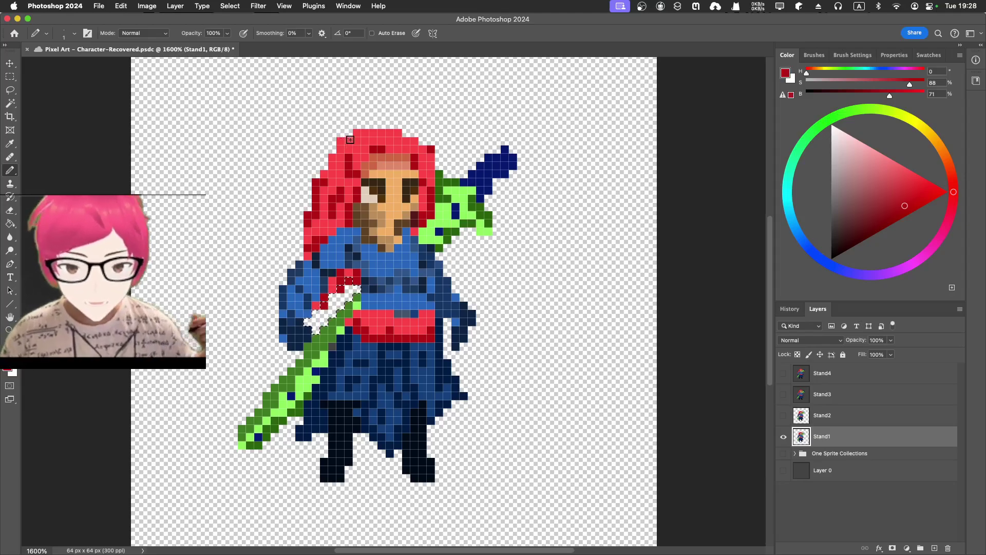
pyautogui.press('super+s')
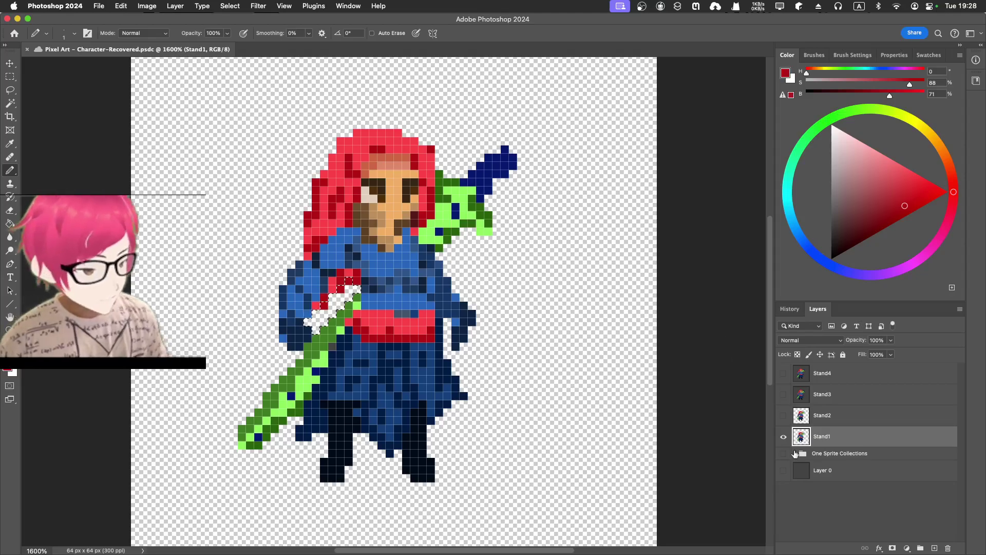
# Show the Stand2 and Stand3 frames with Stand1 hidden.
pyautogui.click(783, 418)
pyautogui.click(784, 436)
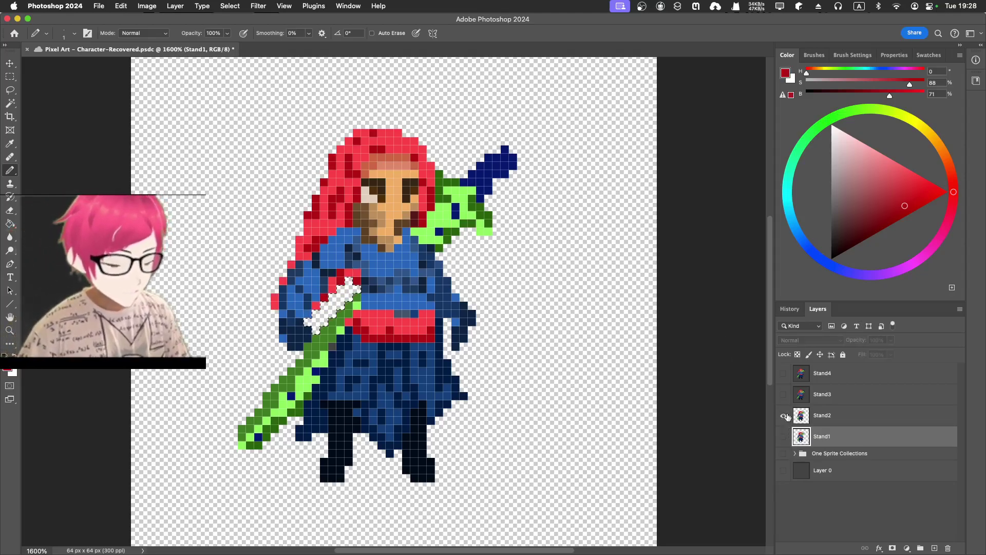
pyautogui.click(783, 394)
# Hide Stand2 and delete Stand3's grey background with the Magic Wand.
pyautogui.click(784, 415)
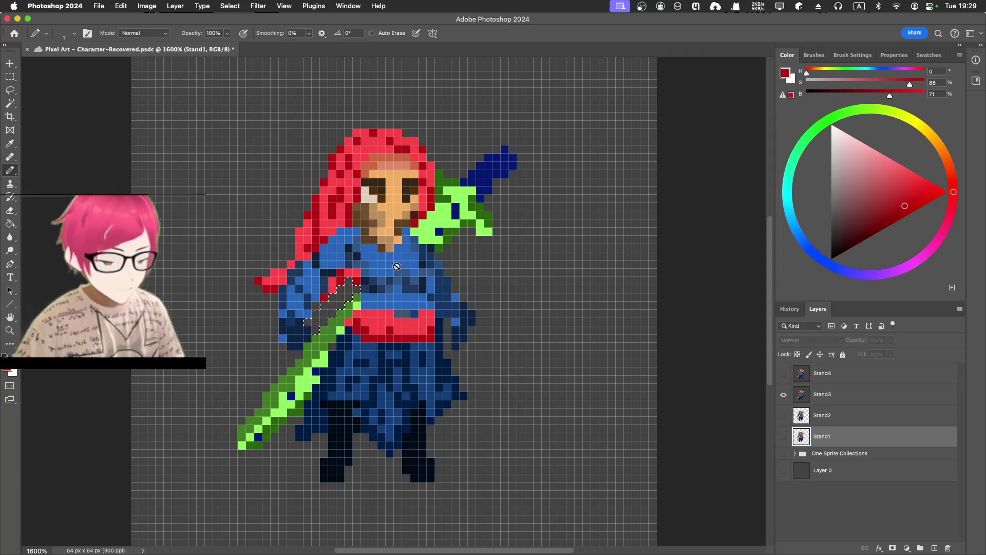
pyautogui.press('w')
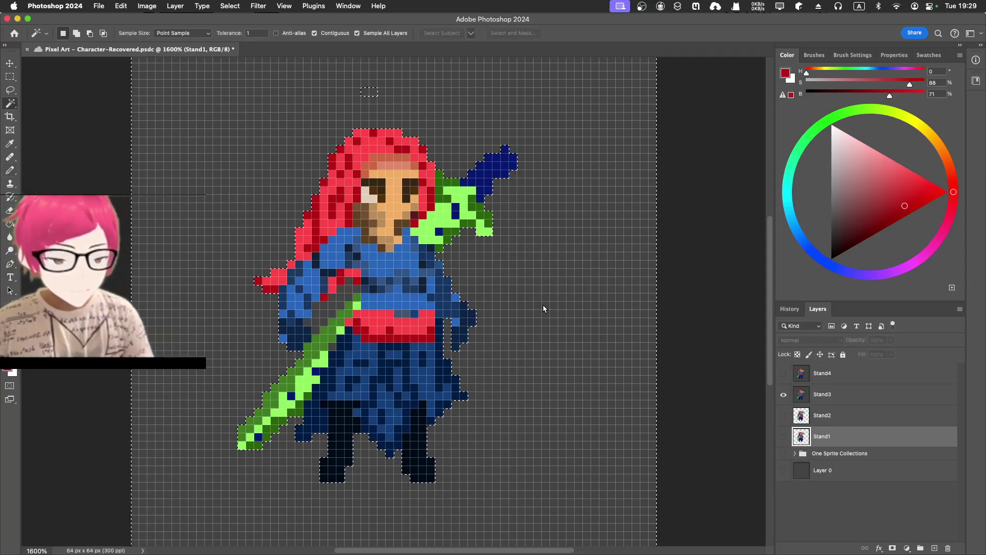
pyautogui.click(545, 309)
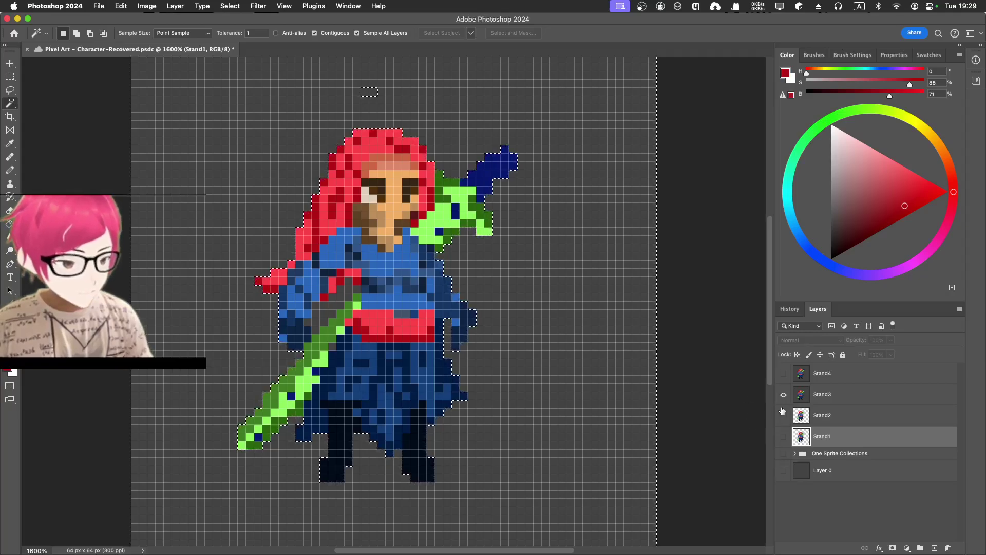
pyautogui.click(797, 400)
pyautogui.press('Delete')
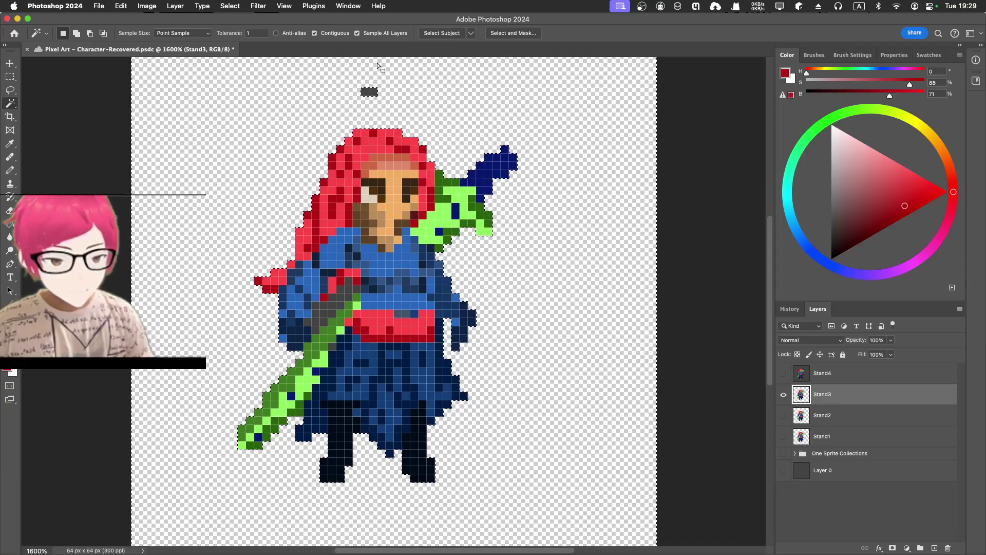
# Erase the dark patch above Stand3's head, delete the remaining dark grey pixels, and deselect.
pyautogui.press('e')
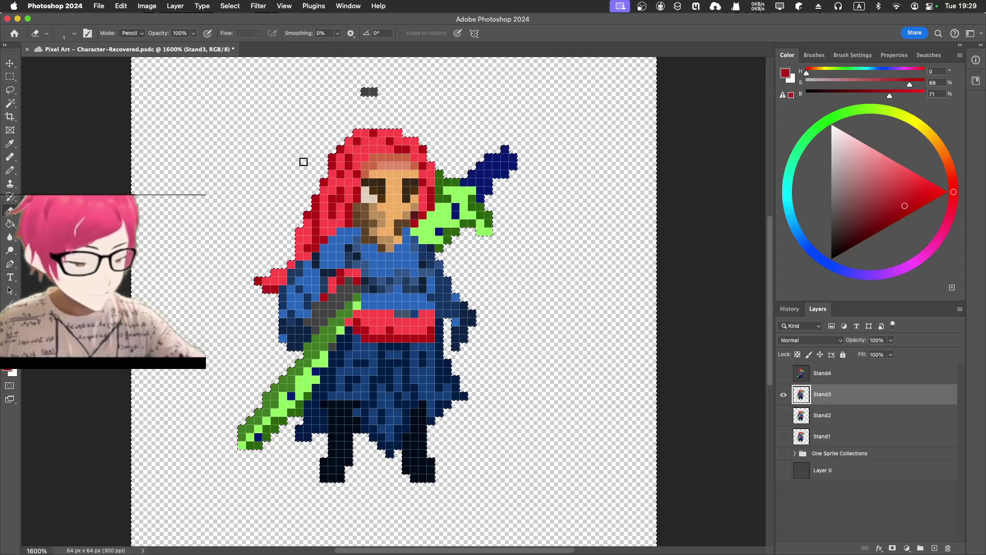
pyautogui.moveTo(363, 92); pyautogui.dragTo(379, 92)
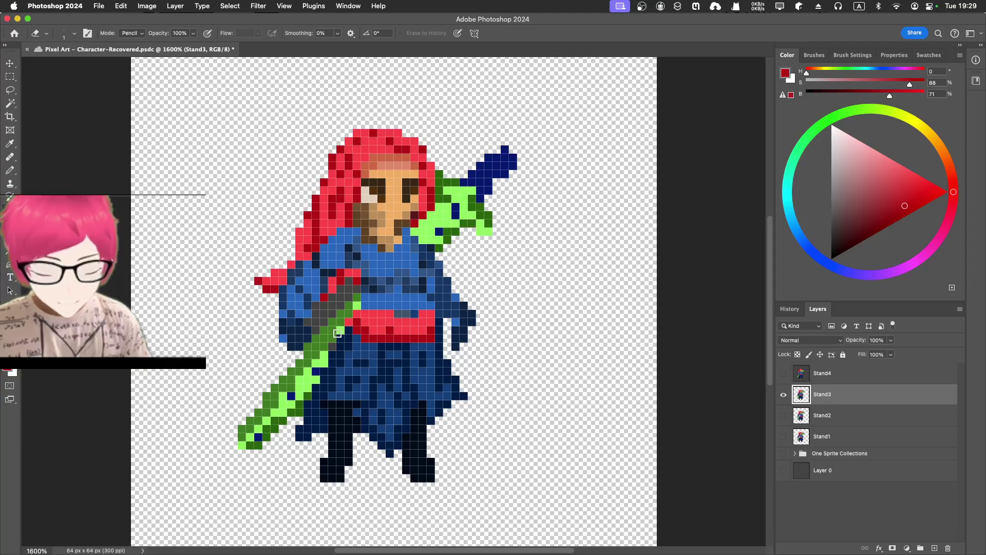
pyautogui.press('w')
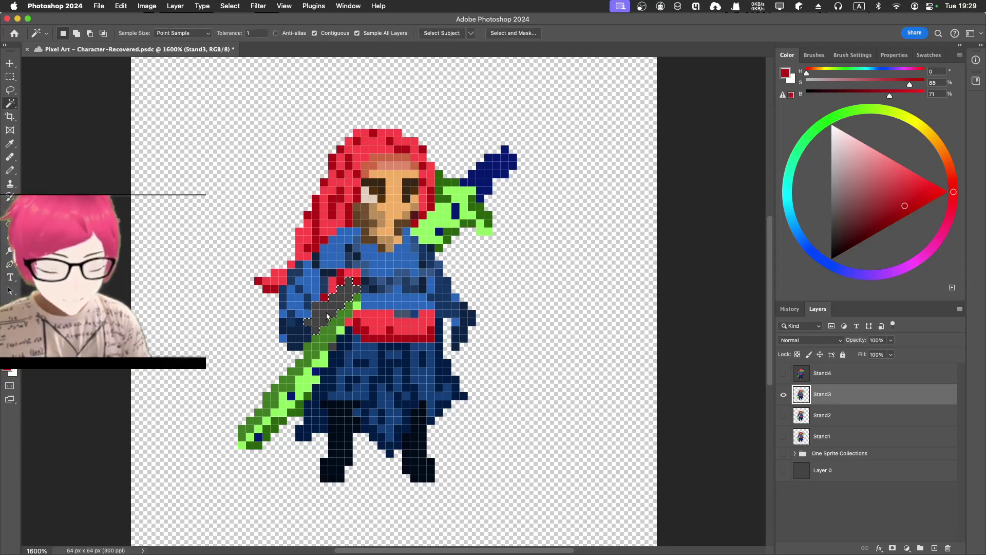
pyautogui.press('Delete')
pyautogui.press('super+d')
# Try a red pencil zigzag right of the character, then undo it.
pyautogui.press('b')
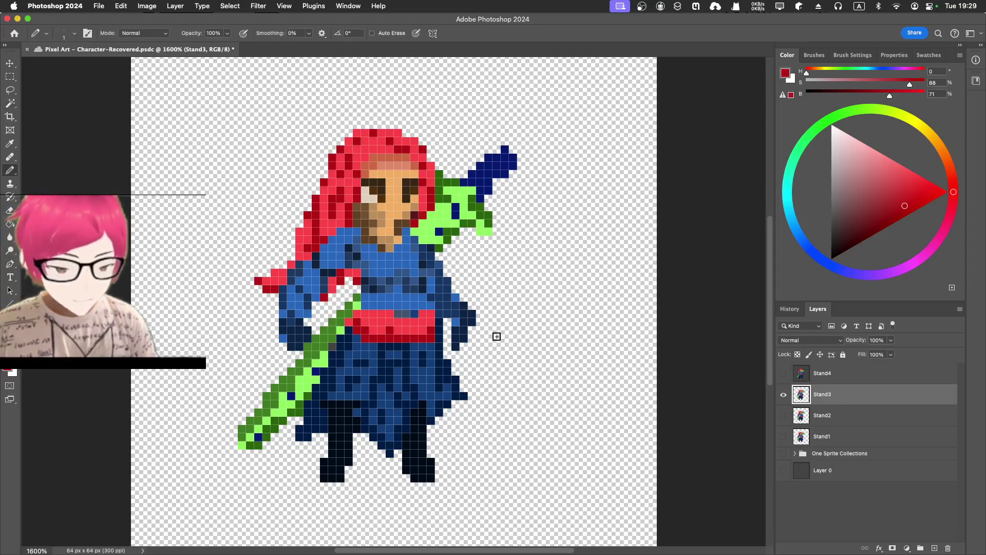
pyautogui.moveTo(555, 322); pyautogui.dragTo(608, 386)
pyautogui.press('super+z')
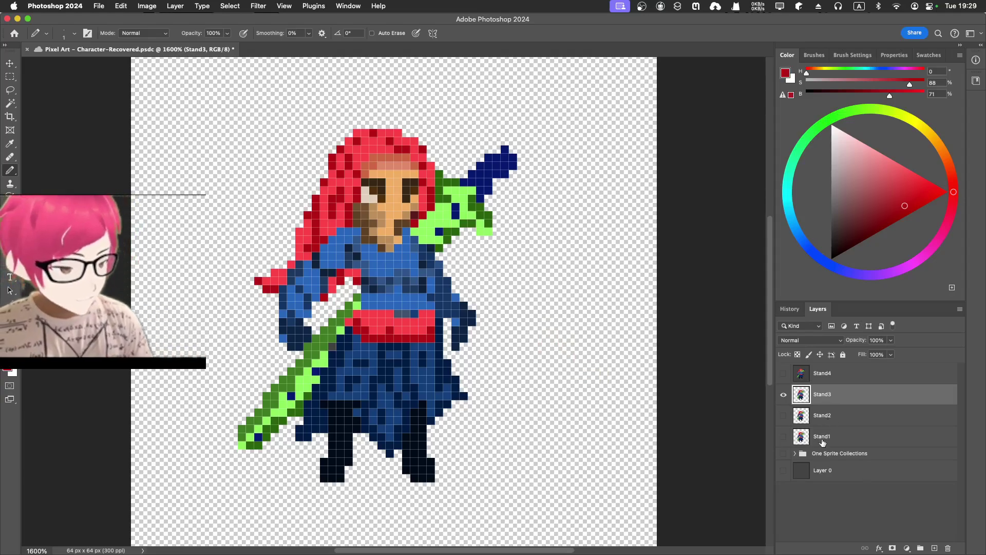
# Select Stand1 and toggle eyes until Stand2 and Stand3 show with Stand1 hidden.
pyautogui.click(800, 439)
pyautogui.click(783, 436)
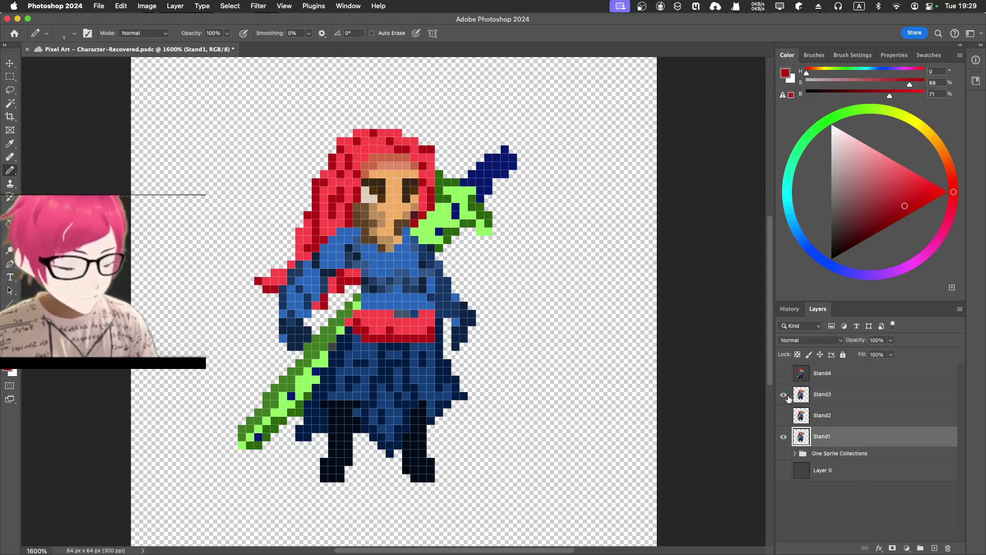
pyautogui.click(783, 394)
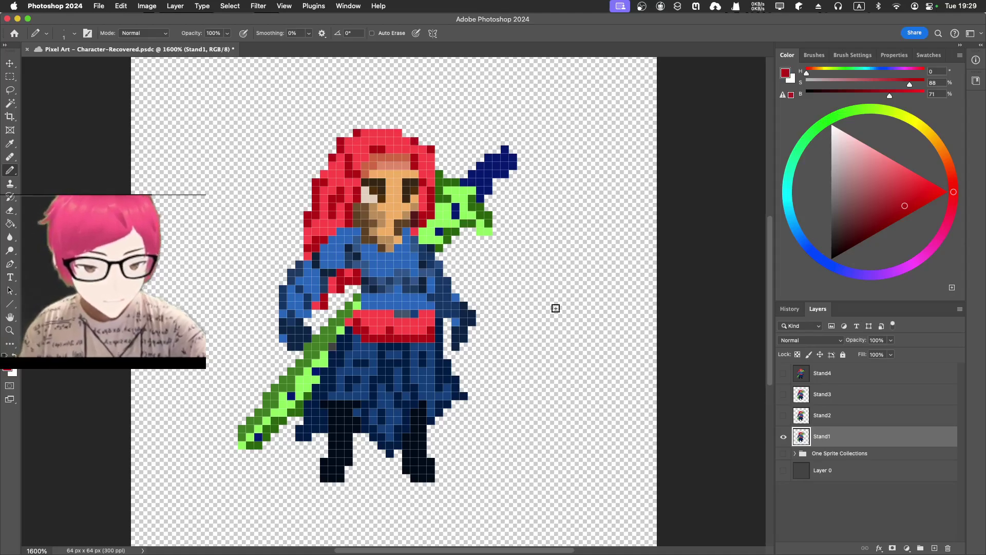
pyautogui.click(783, 417)
pyautogui.click(783, 396)
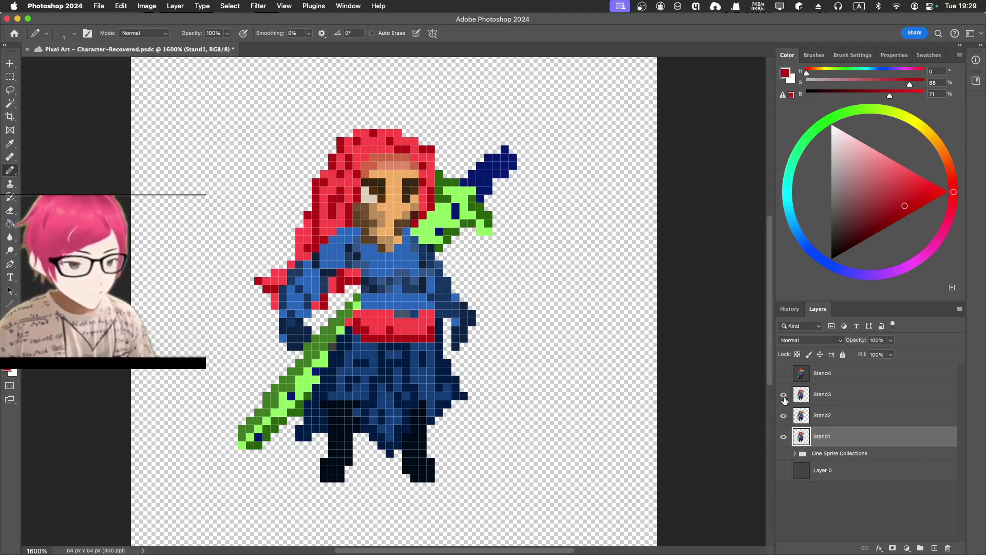
pyautogui.click(783, 436)
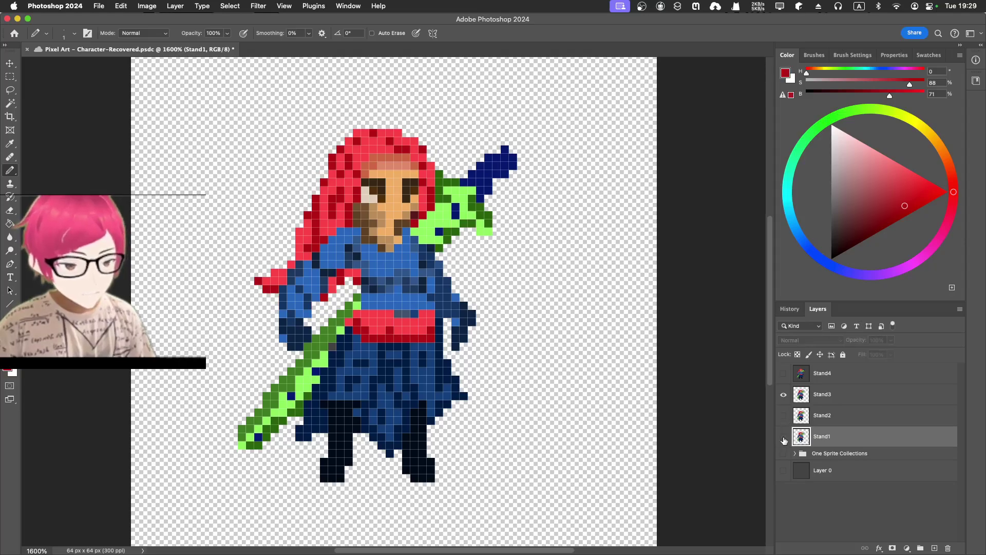
# Show and select Stand4, then delete its grey background with the Magic Wand.
pyautogui.click(783, 374)
pyautogui.click(801, 372)
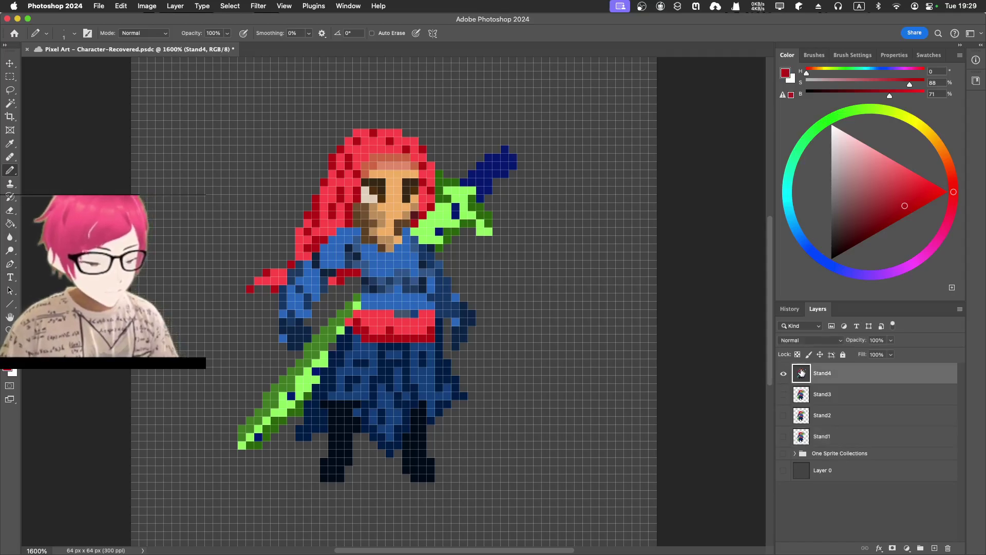
pyautogui.press('w')
pyautogui.click(580, 365)
pyautogui.press('Delete')
# Delete the grey pixels beside the sword hilt and the dark blob near the top, then deselect.
pyautogui.click(337, 311)
pyautogui.press('Delete')
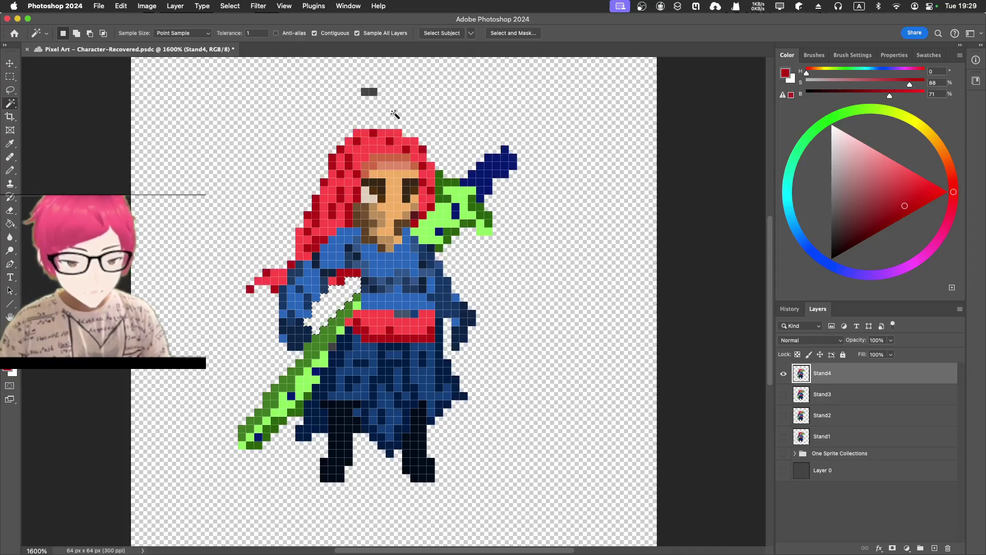
pyautogui.click(375, 94)
pyautogui.press('Delete')
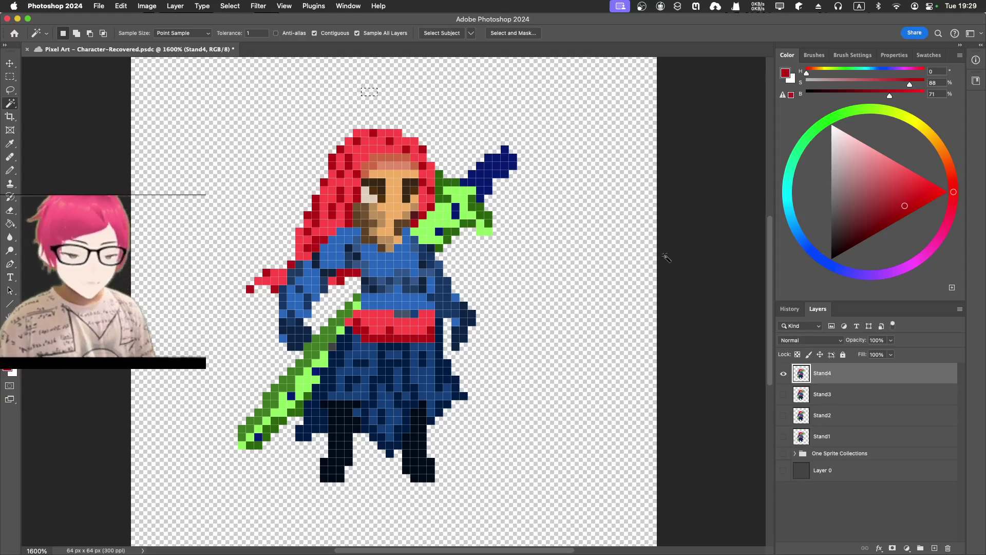
pyautogui.click(669, 323)
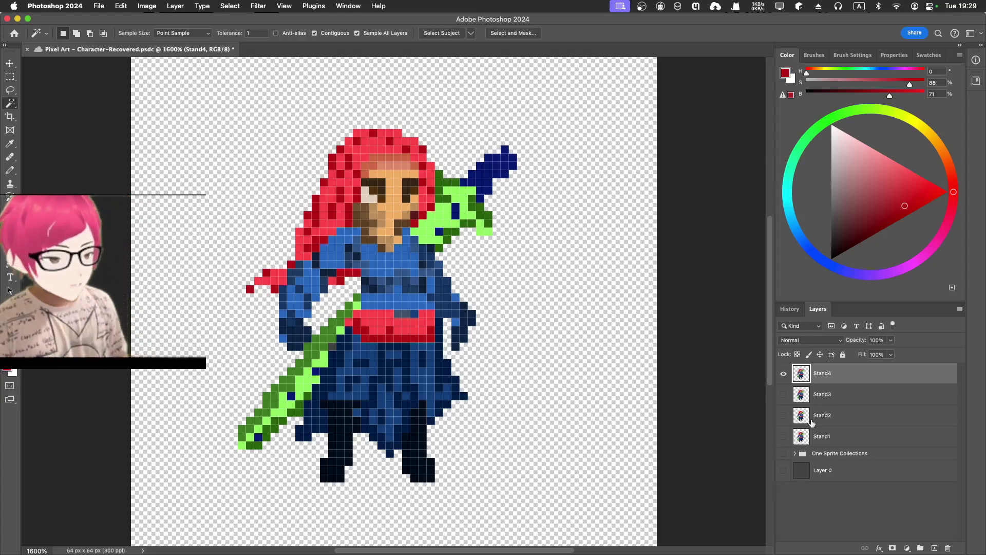
# Turn on Stand1 and Stand3 so all four frames show, and save.
pyautogui.click(784, 437)
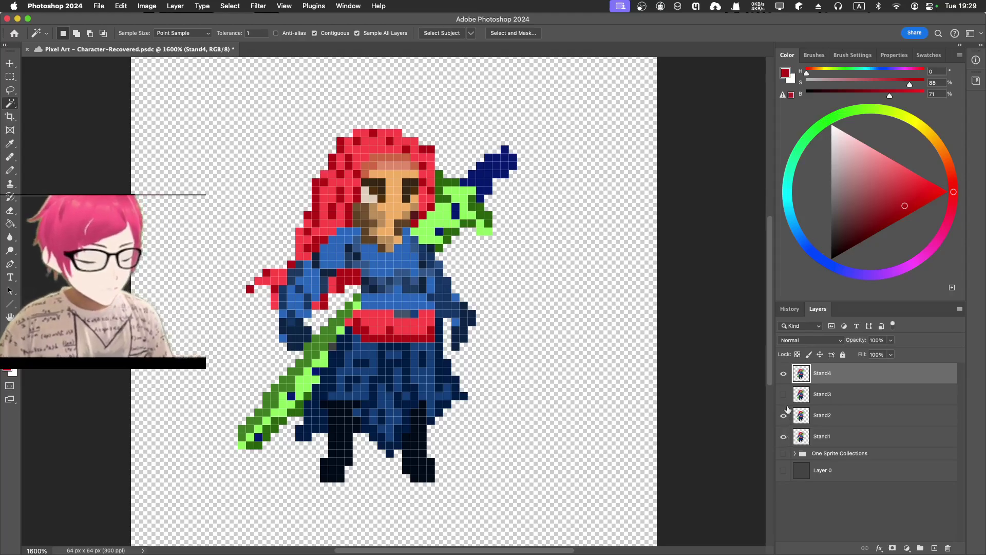
pyautogui.click(783, 394)
pyautogui.press('cmd+s')
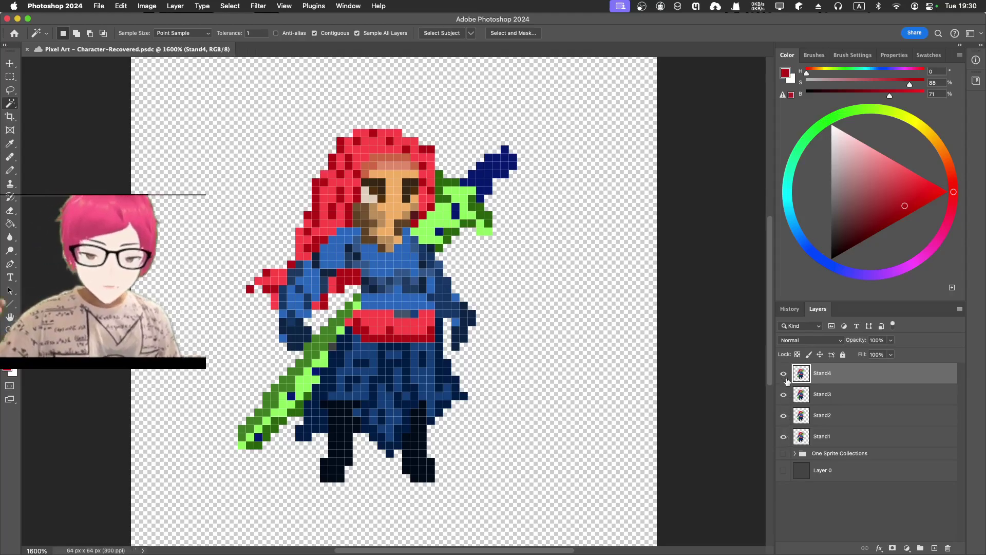